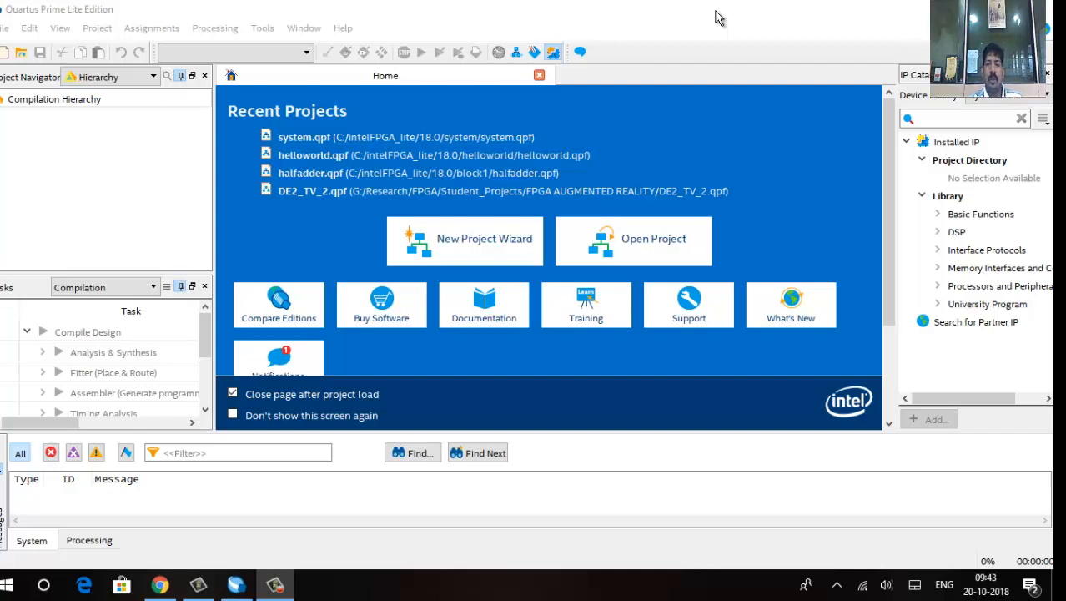
# - Start a new project with the New Project Wizard and continue past its introduction
pyautogui.click(717, 11)
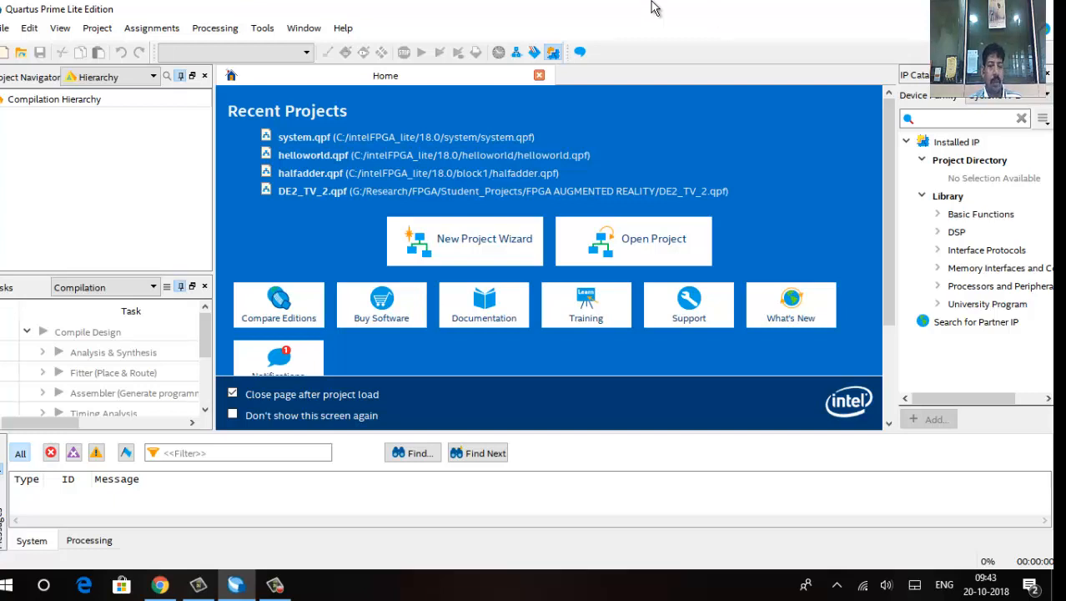
pyautogui.click(4, 27)
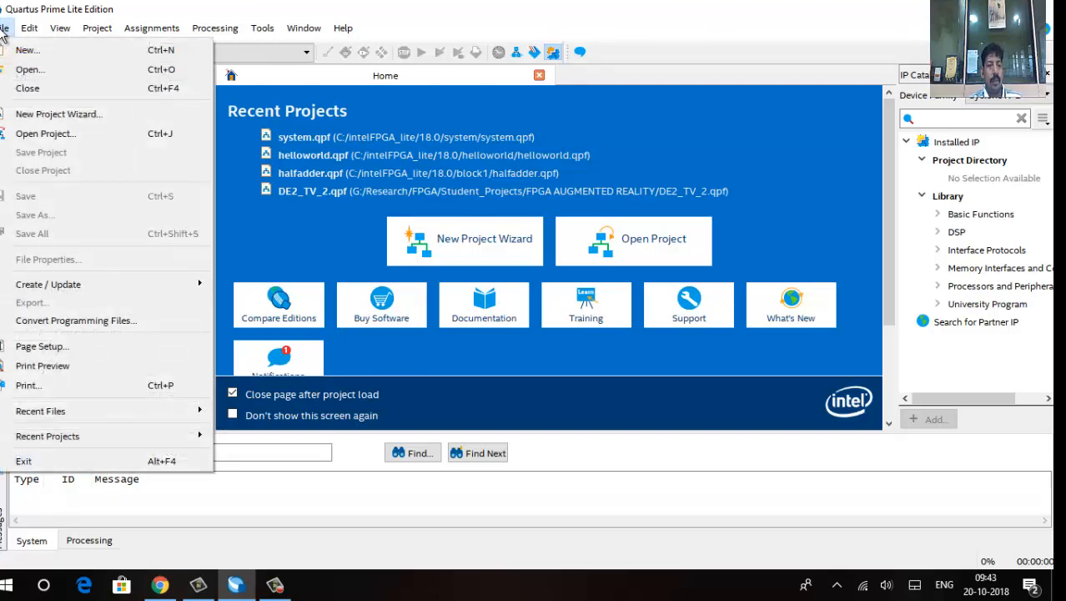
pyautogui.click(37, 117)
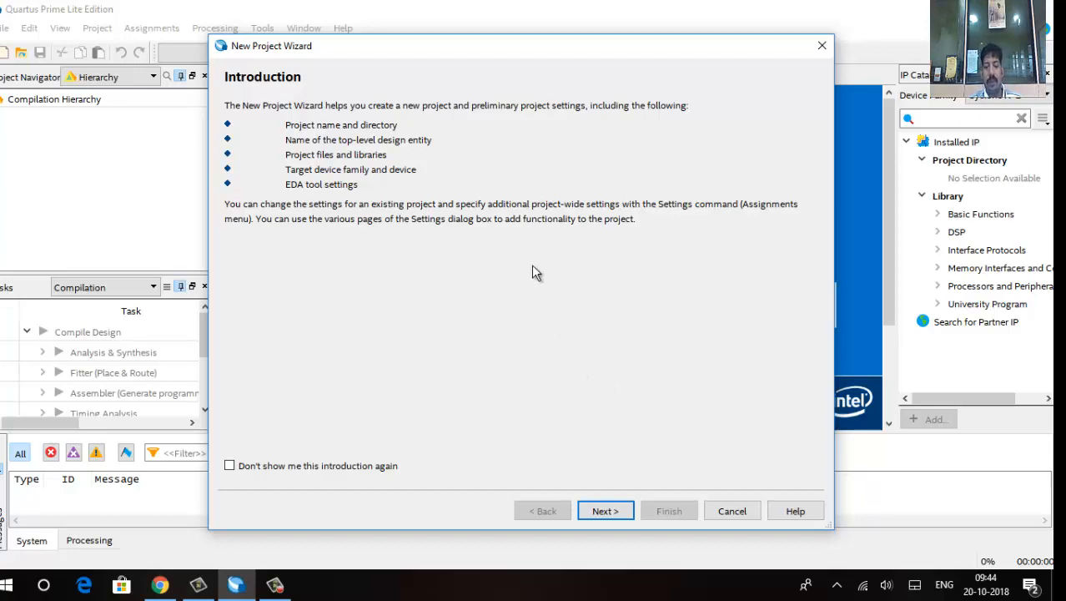
pyautogui.click(606, 510)
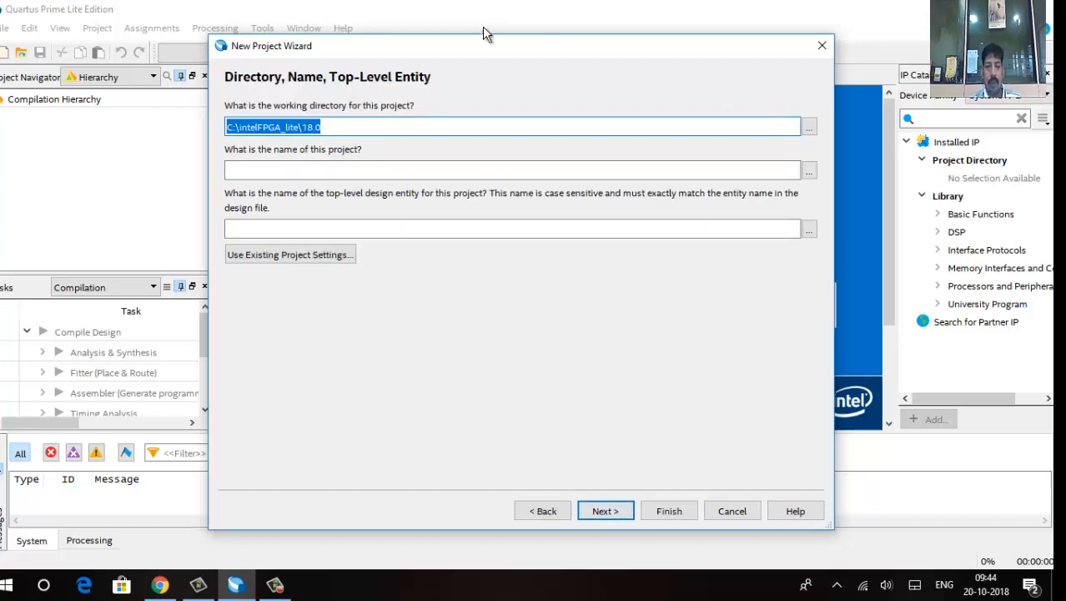
# - Set the working directory to C:\intelFPGA_lite\18.0\hello and name the project and its top-level entity hello
pyautogui.click(399, 125)
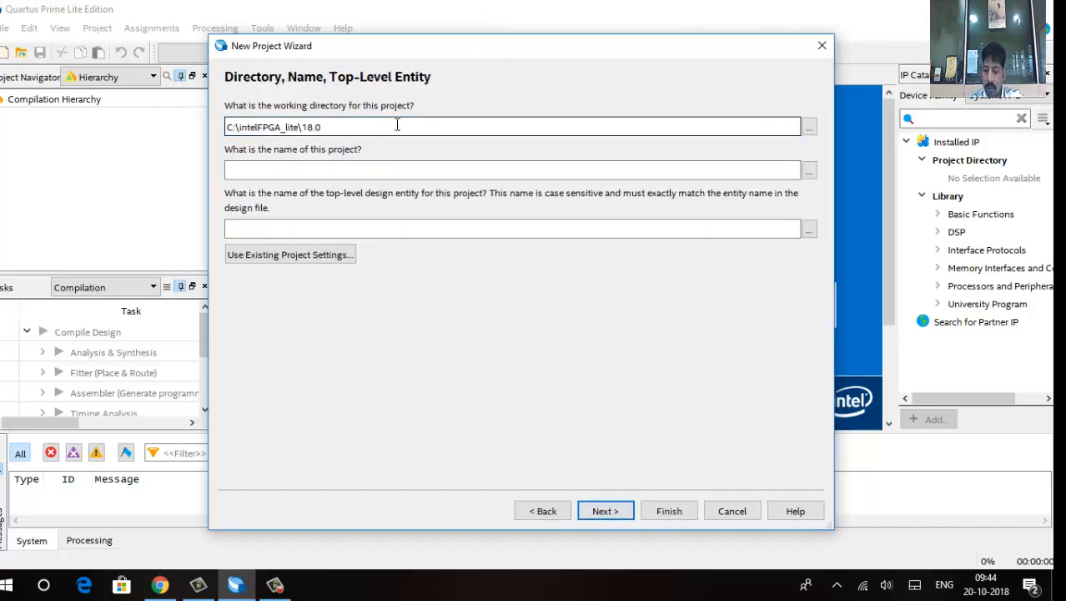
pyautogui.write('\\')
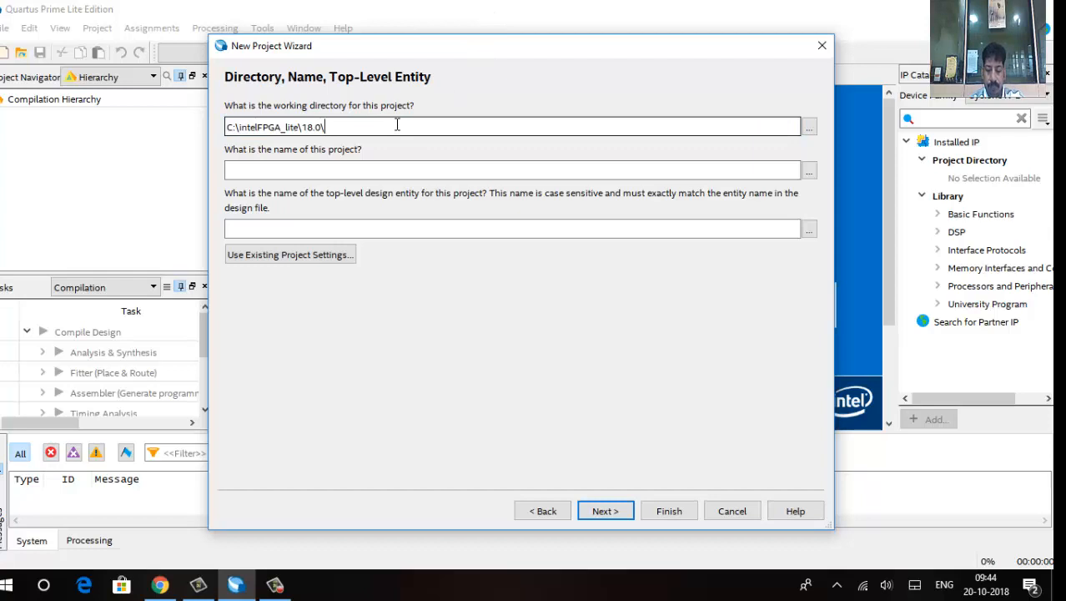
pyautogui.write('hello')
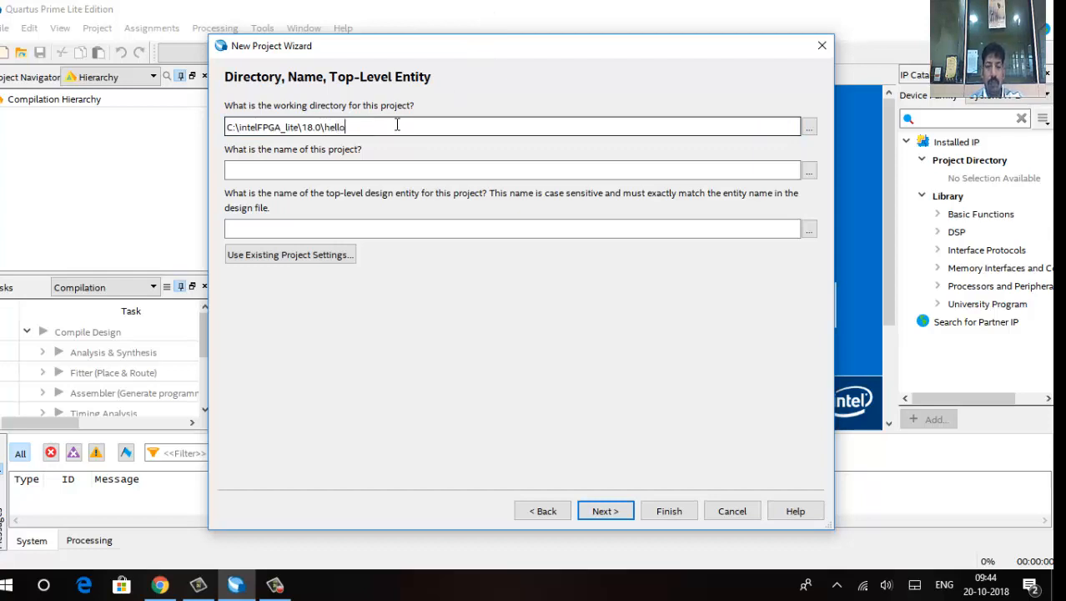
pyautogui.click(334, 169)
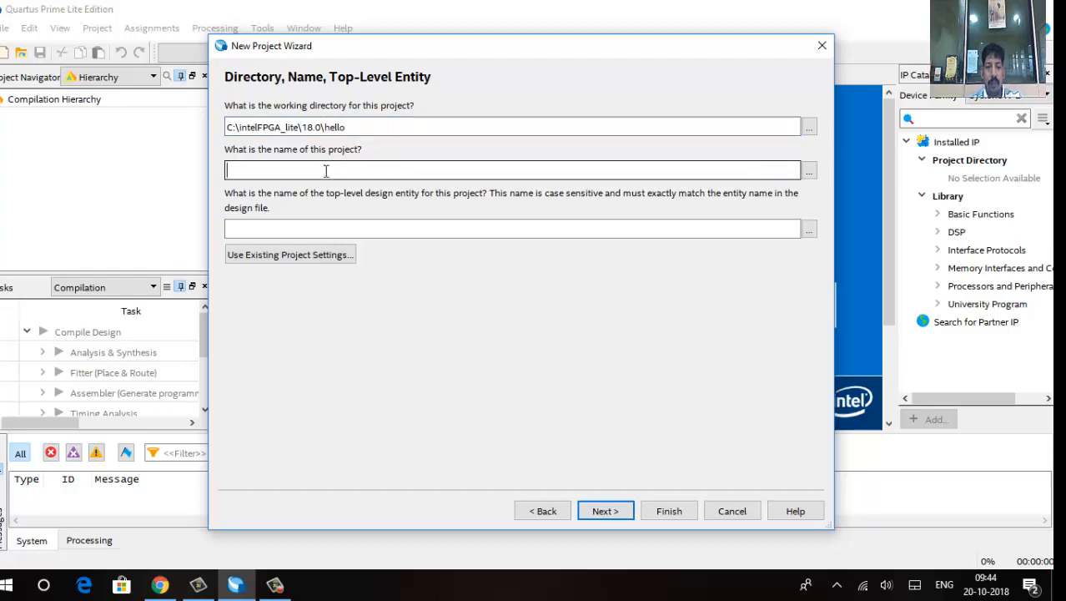
pyautogui.write('hello')
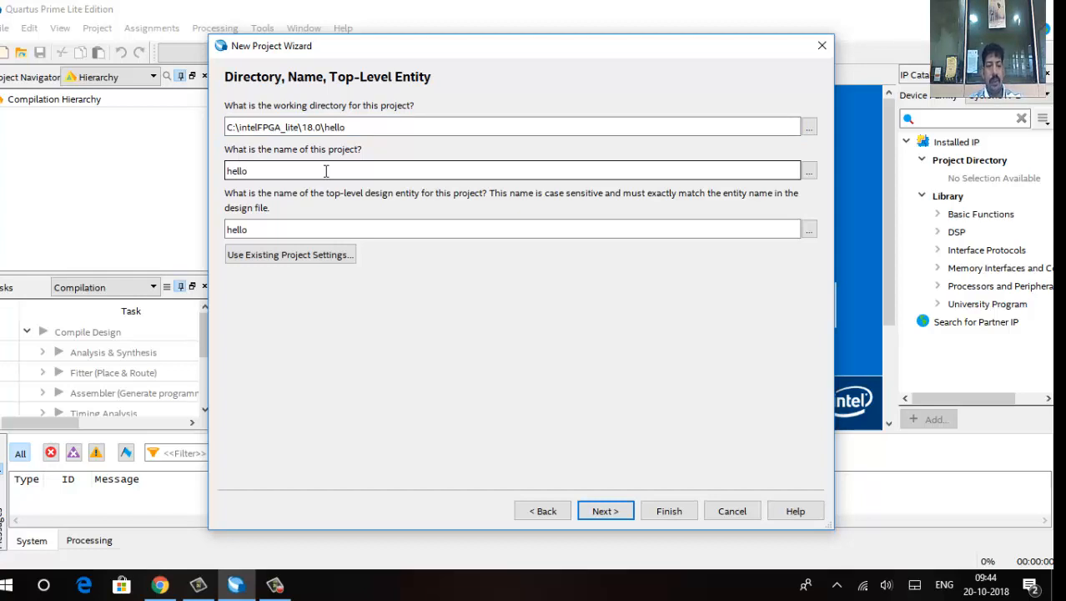
# - Agree to create the project directory, then keep the Empty project type and add no design files
pyautogui.click(616, 513)
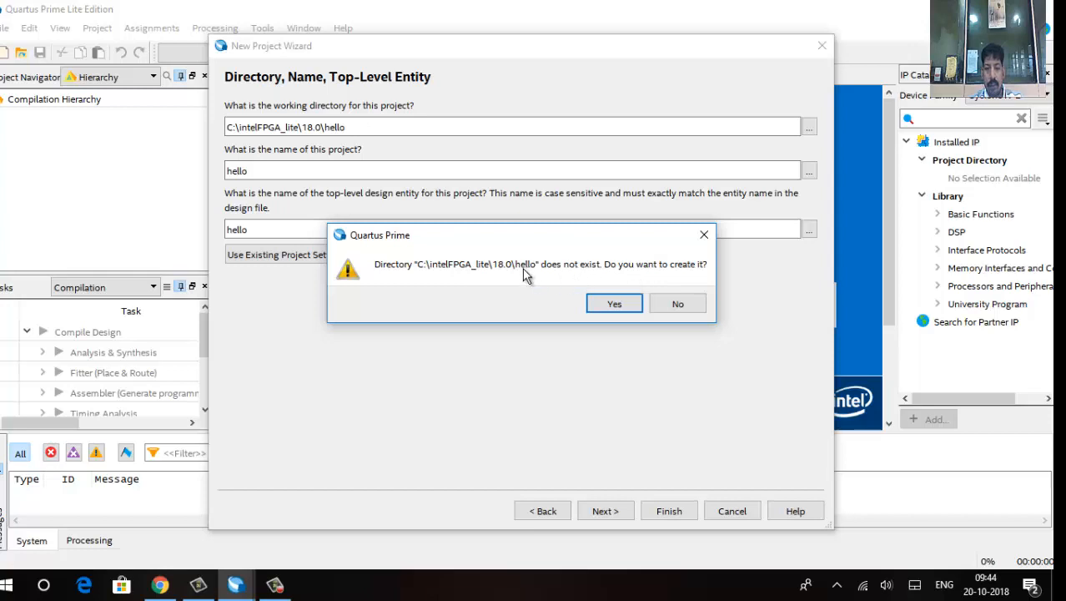
pyautogui.click(614, 305)
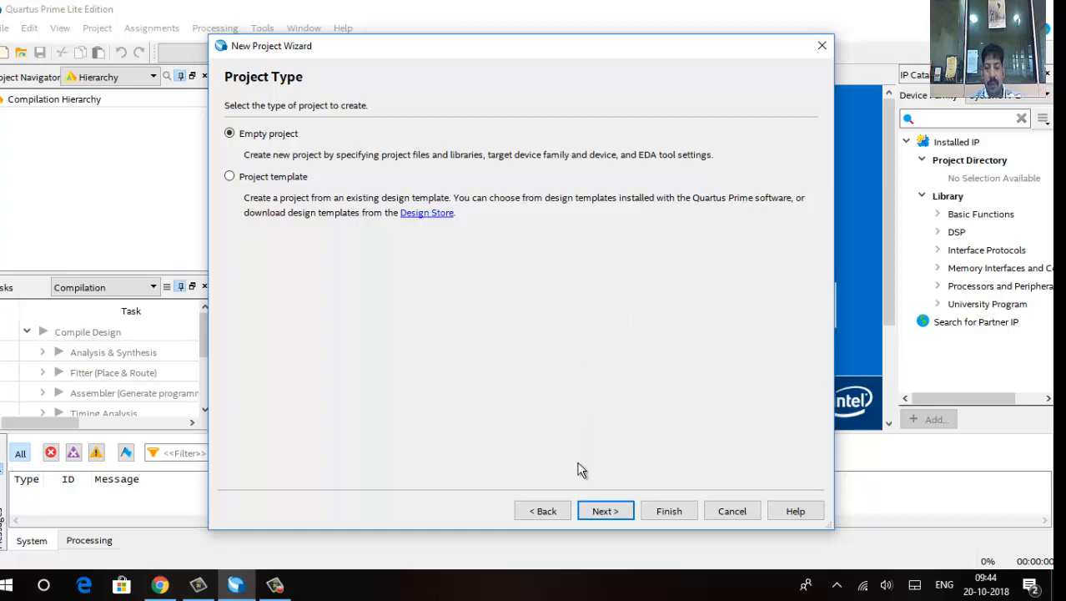
pyautogui.click(618, 515)
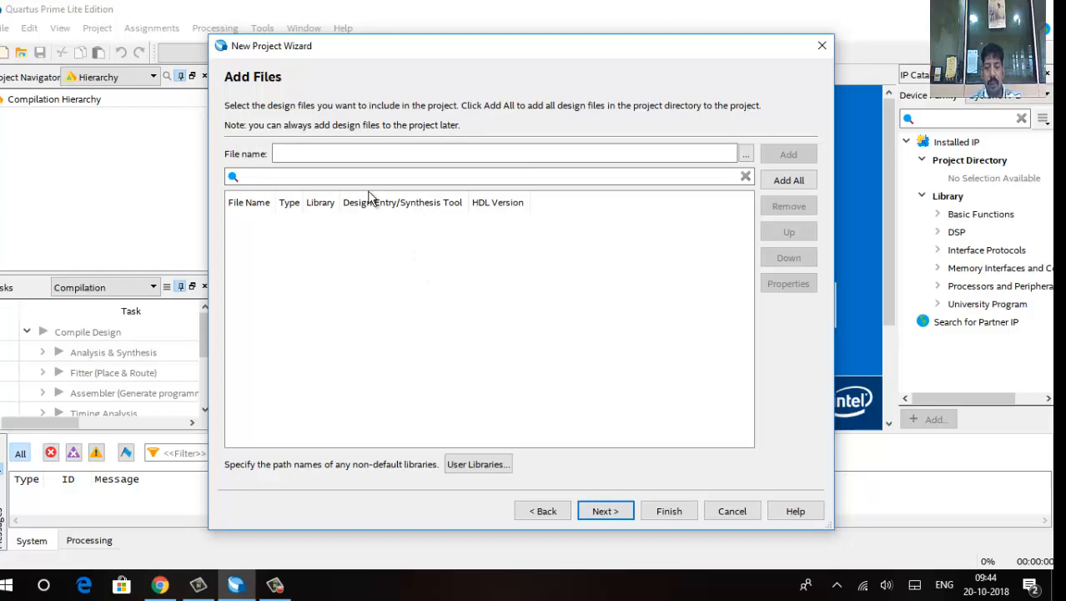
pyautogui.click(606, 512)
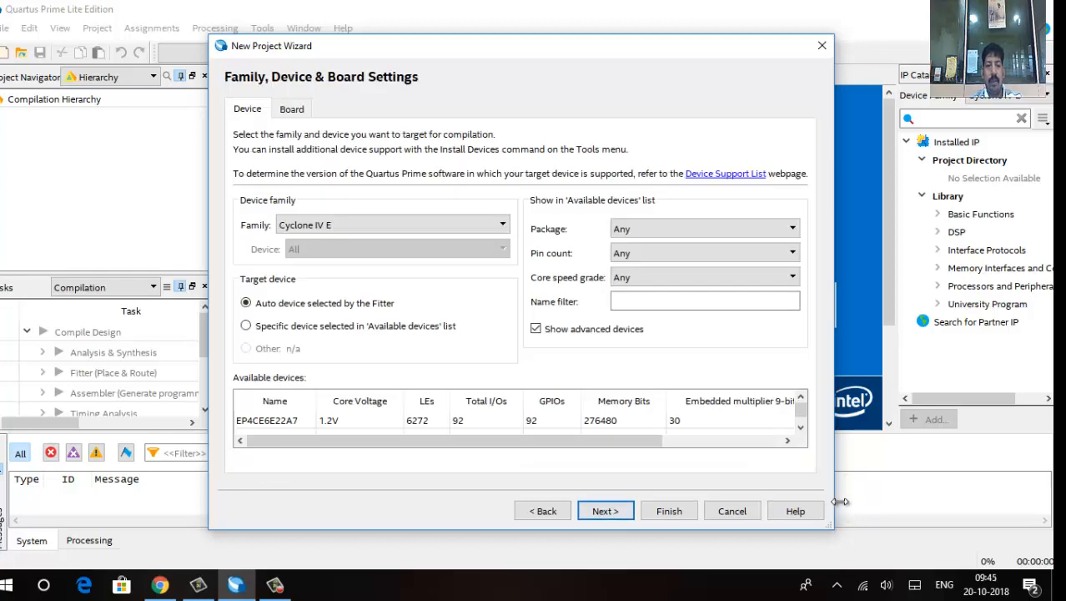
# - Keep the Cyclone IV E family, target a specific device, and browse the available devices with the name column widened
pyautogui.click(480, 227)
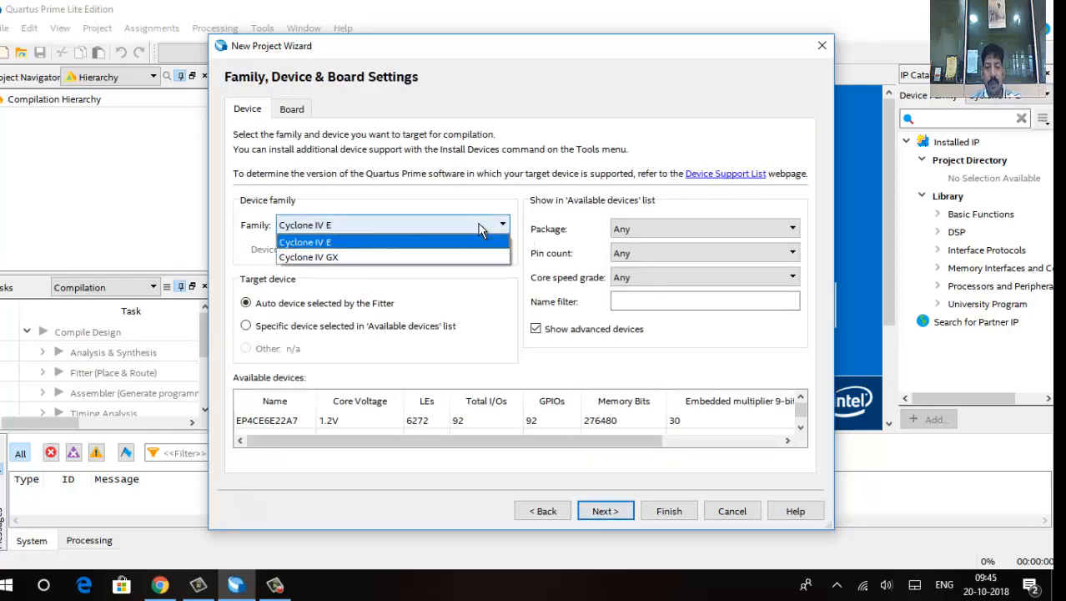
pyautogui.click(481, 227)
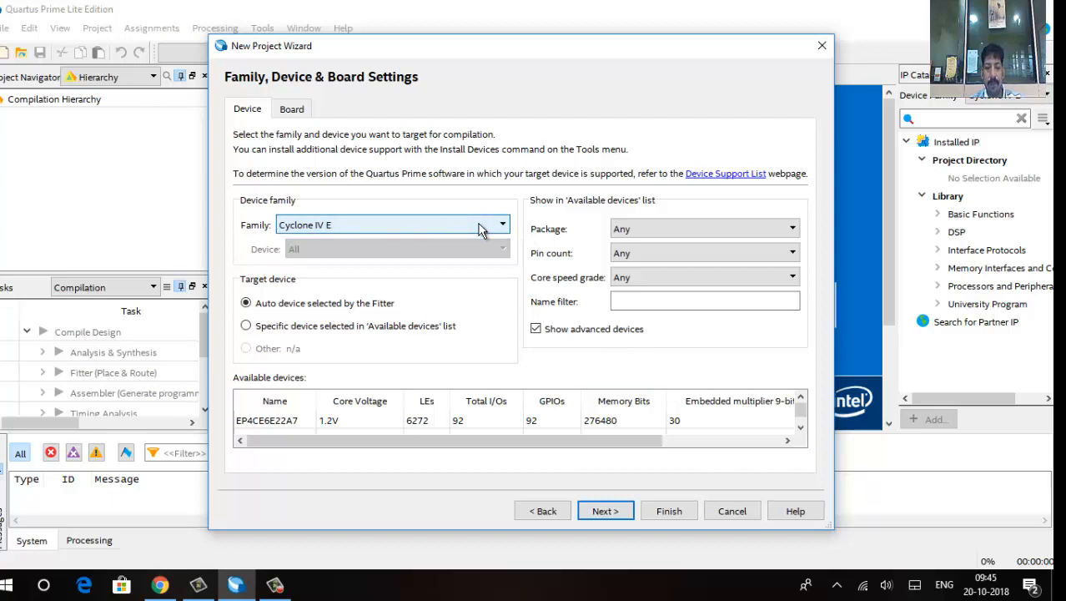
pyautogui.click(354, 327)
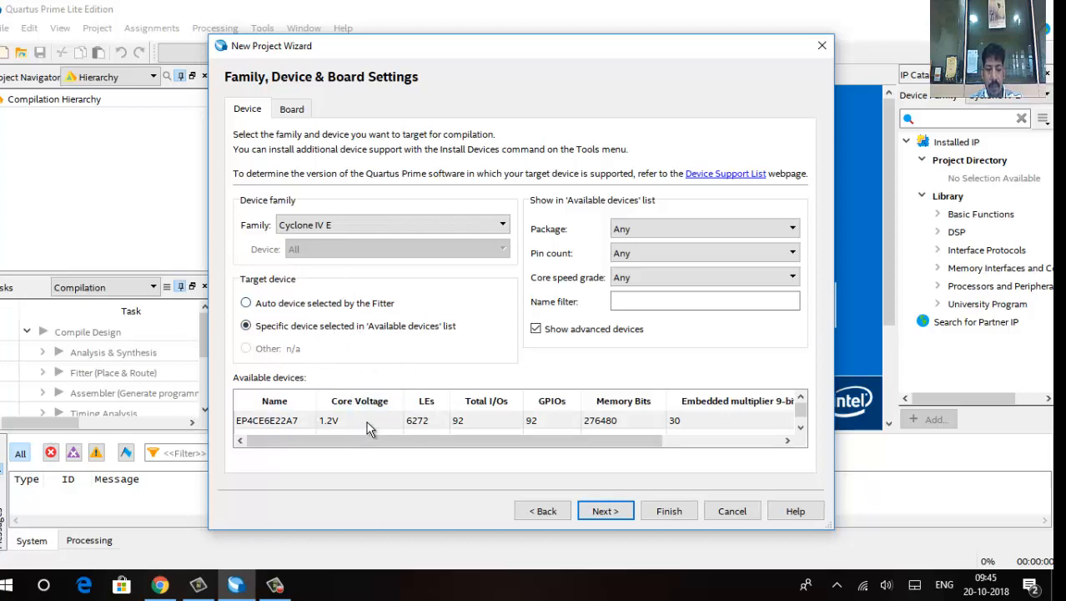
pyautogui.scroll(-4, 367, 420)
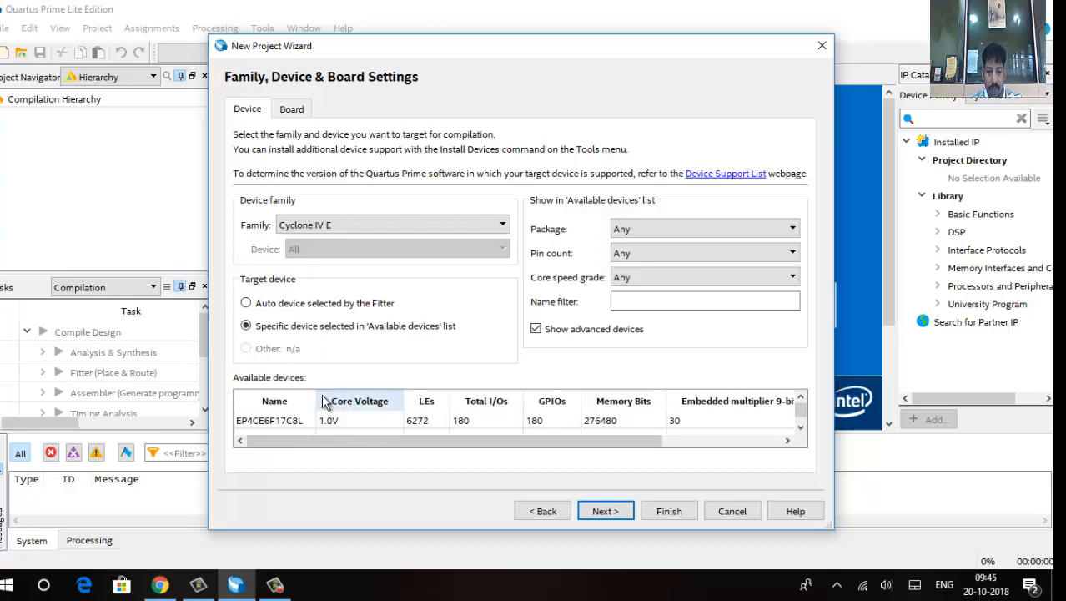
pyautogui.moveTo(316, 400); pyautogui.dragTo(338, 401)
pyautogui.scroll(-3, 363, 424)
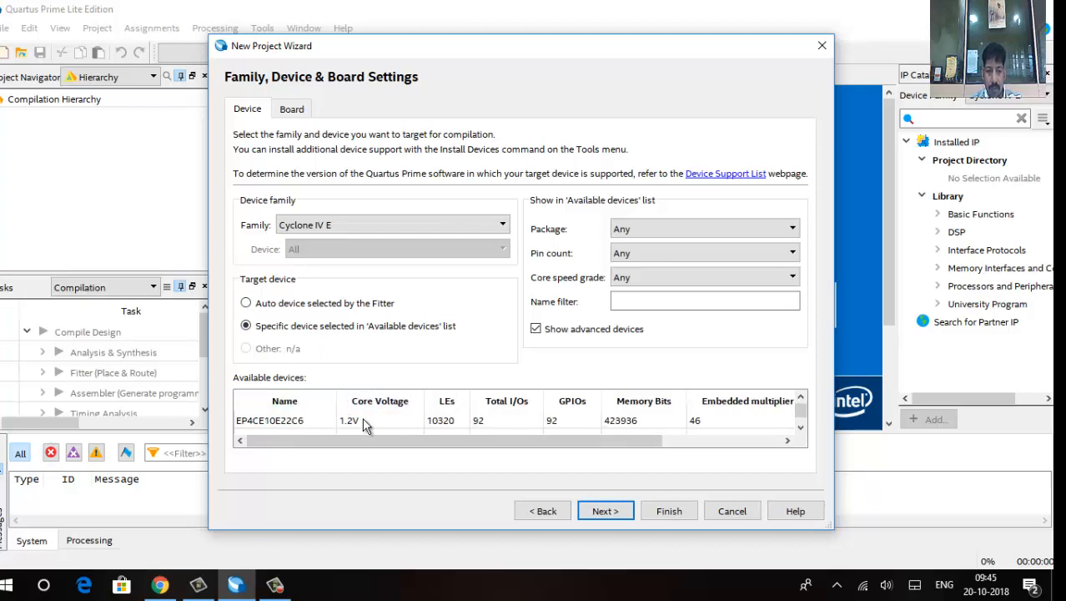
pyautogui.scroll(-5, 363, 424)
pyautogui.scroll(-5, 364, 423)
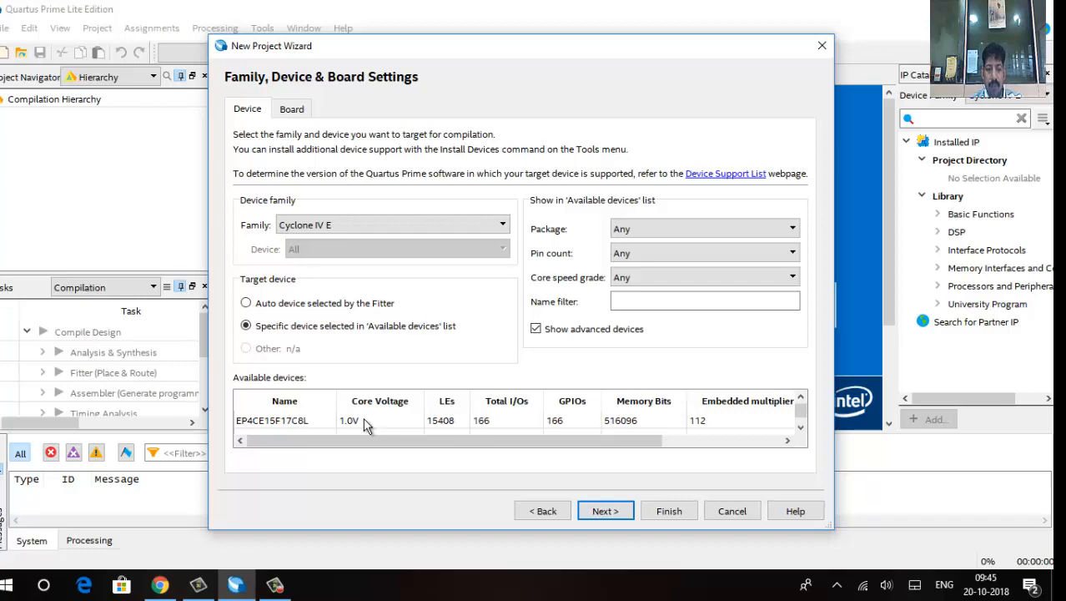
pyautogui.scroll(-5, 364, 425)
pyautogui.scroll(-4, 364, 422)
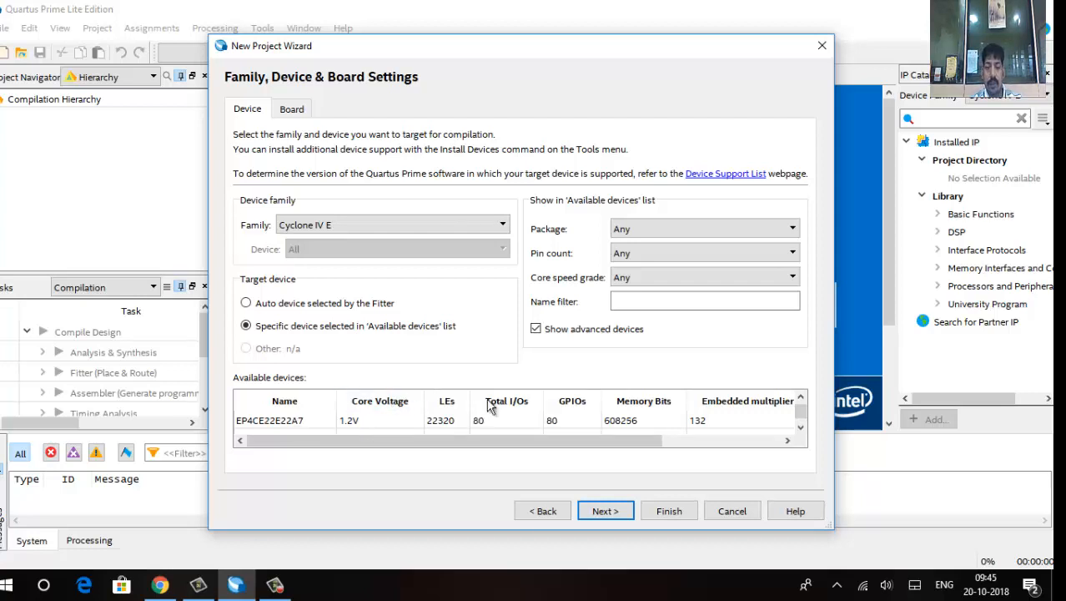
# - Filter the available devices to the FBGA package, pin count 780 and core speed grade 7
pyautogui.click(742, 226)
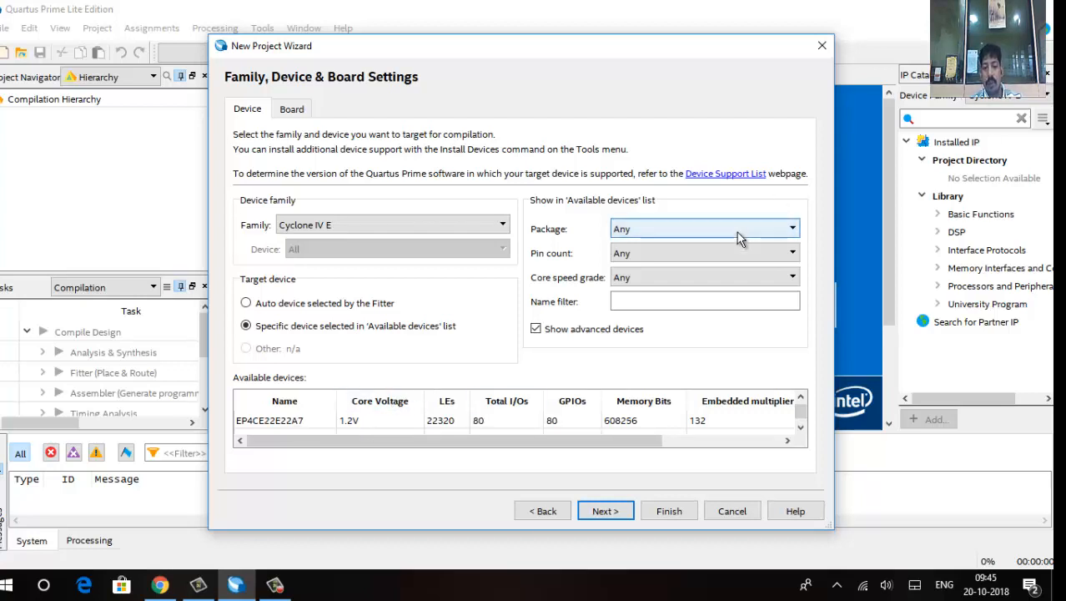
pyautogui.click(719, 278)
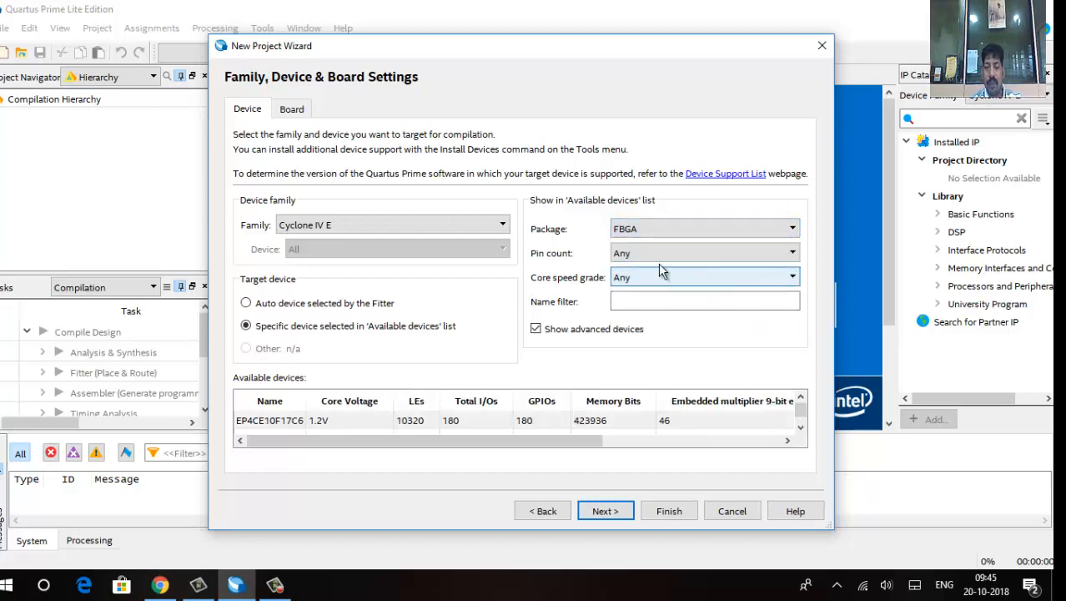
pyautogui.click(727, 253)
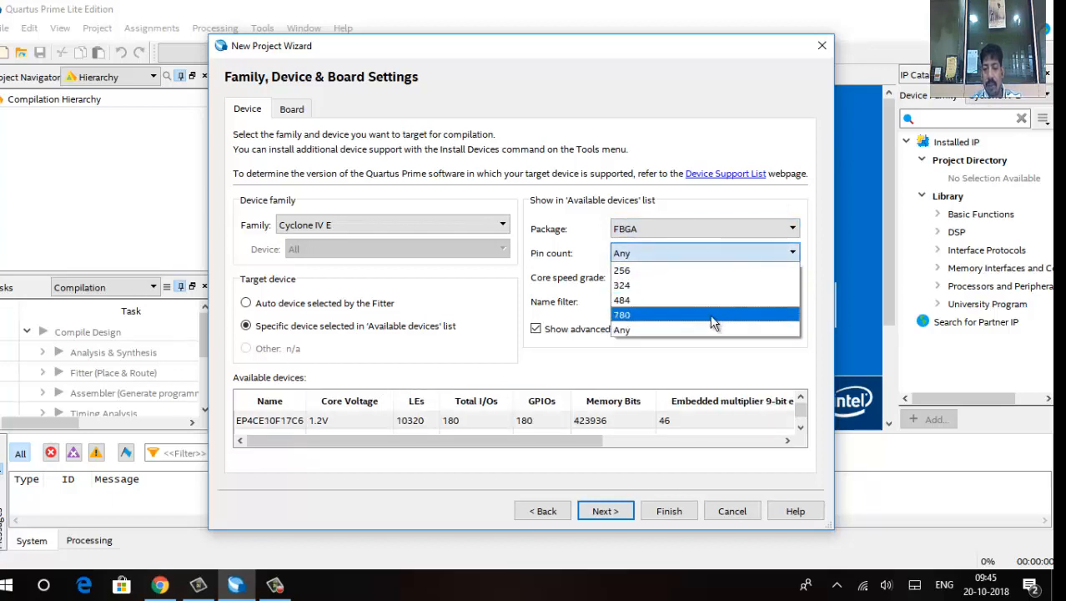
pyautogui.click(705, 314)
pyautogui.click(690, 278)
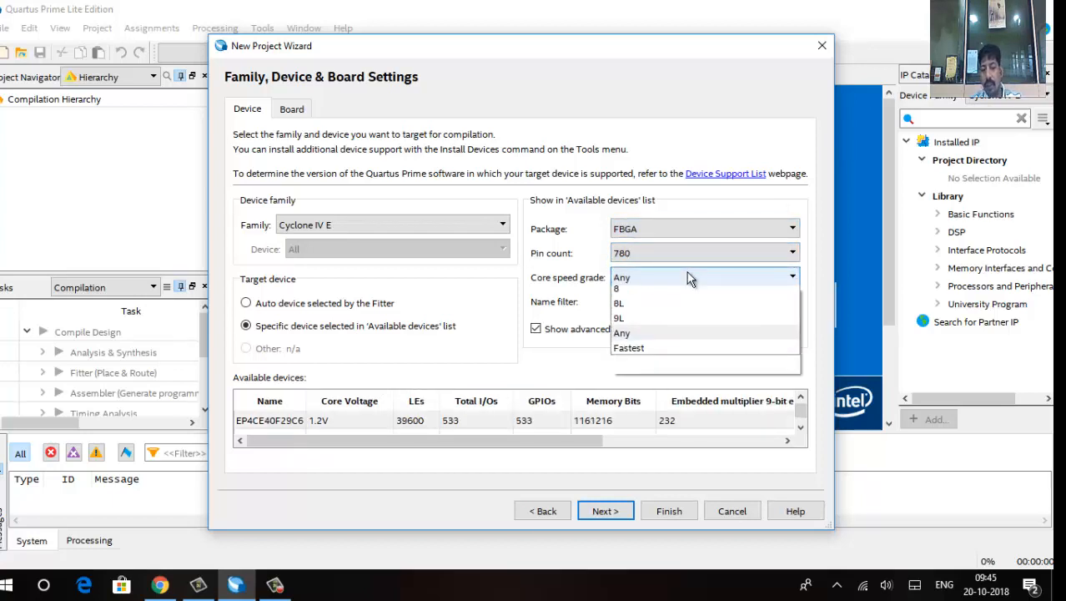
pyautogui.click(652, 316)
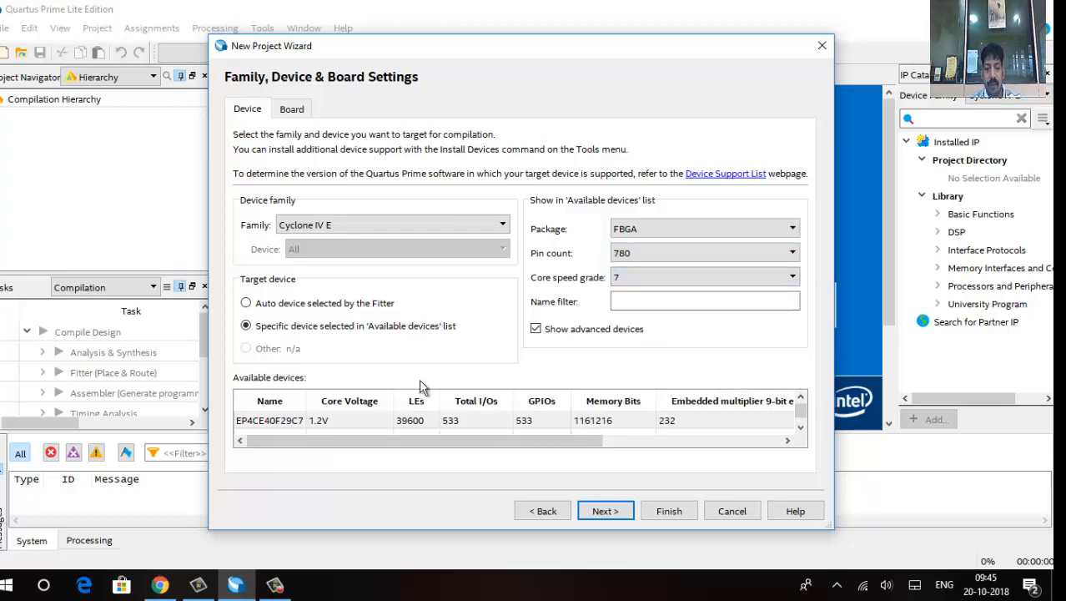
# - Widen the device name column and select EP4CE115F29C7 as the target device
pyautogui.scroll(-2, 305, 429)
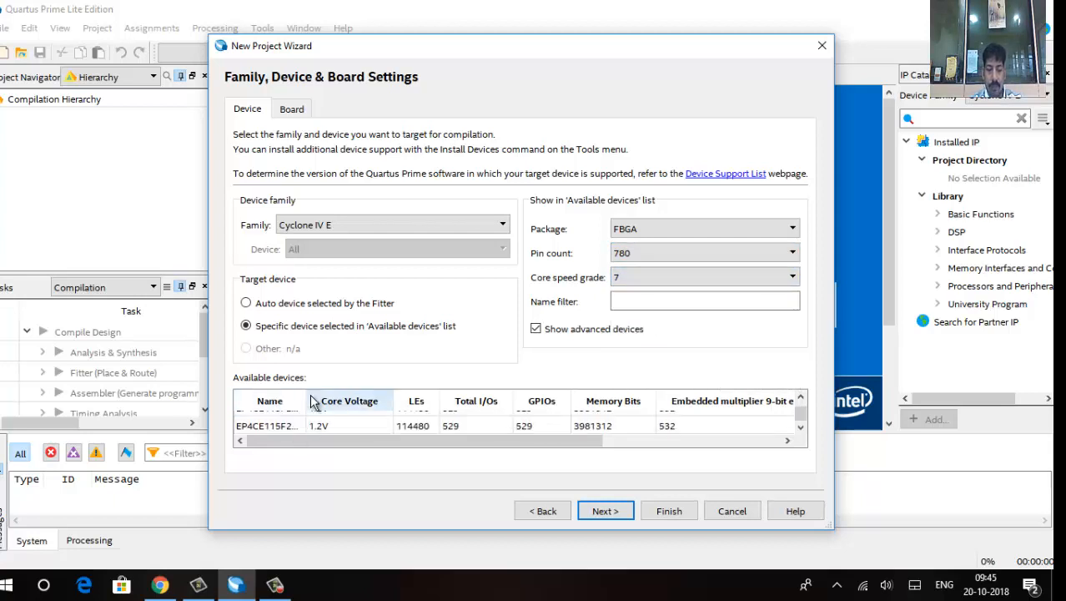
pyautogui.moveTo(307, 400); pyautogui.dragTo(360, 398)
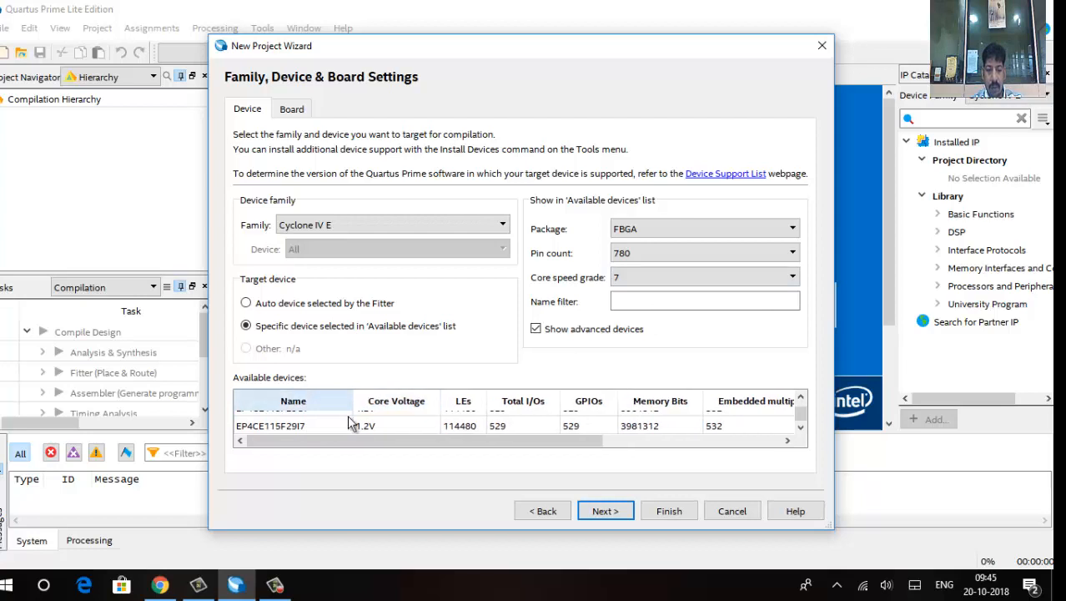
pyautogui.scroll(1, 348, 427)
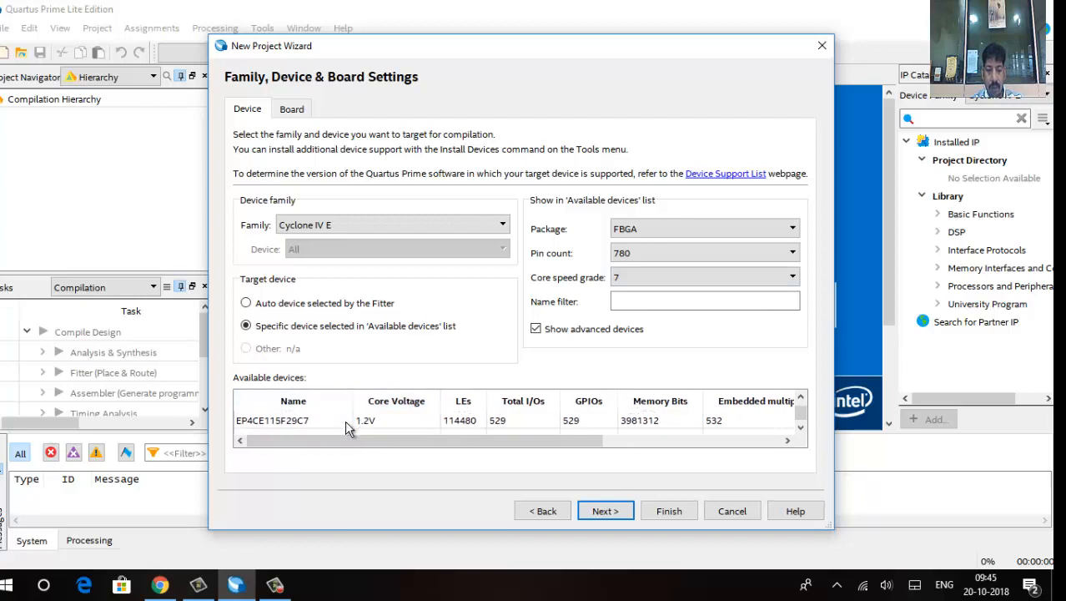
pyautogui.click(292, 425)
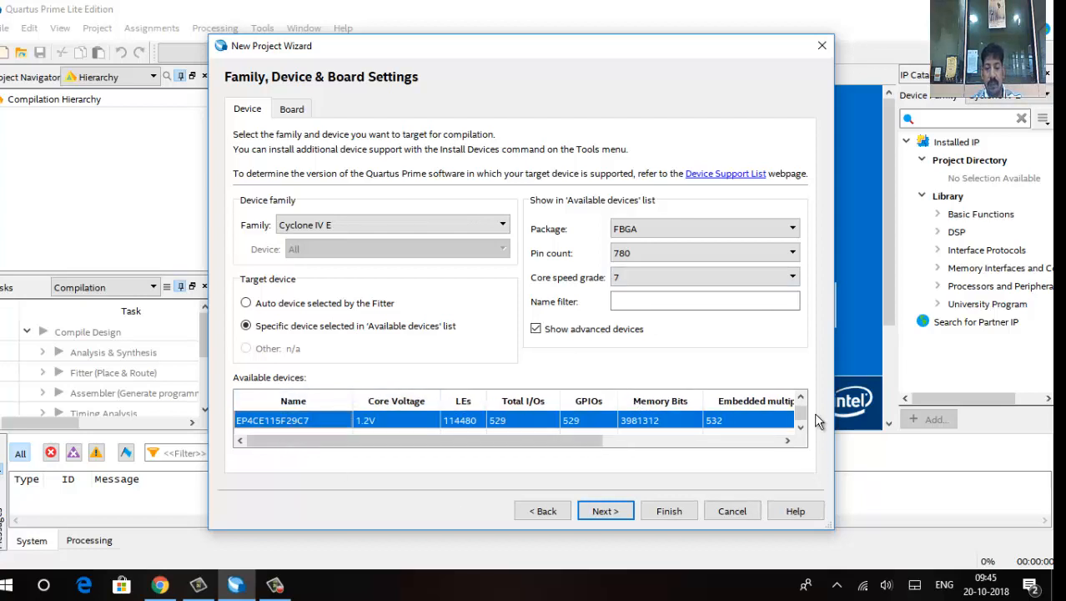
# - Accept the device, leave all EDA tools at None, and finish creating the project from the summary
pyautogui.click(604, 511)
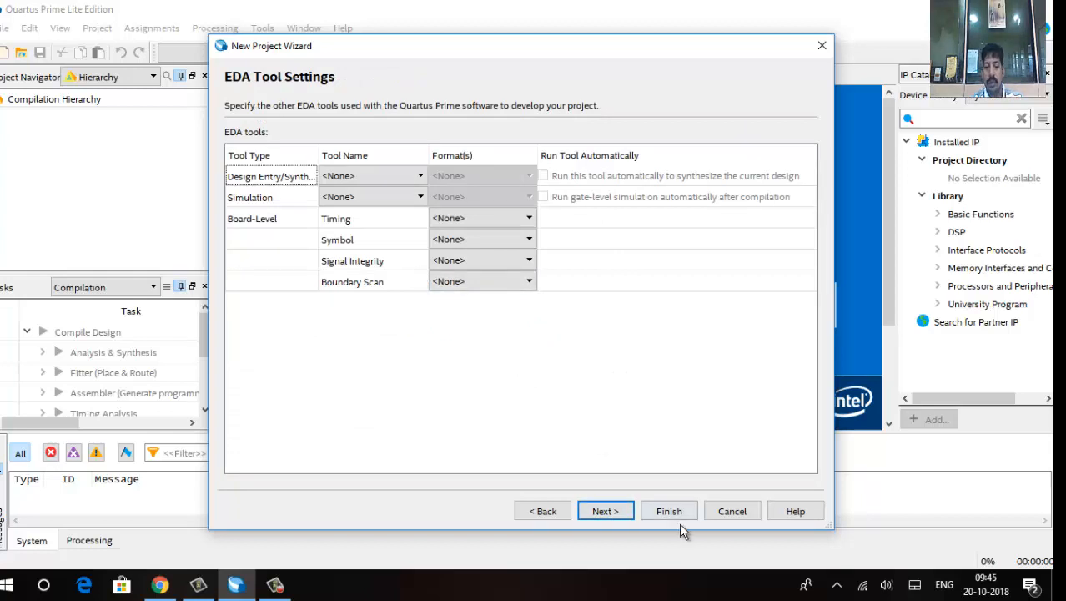
pyautogui.click(605, 512)
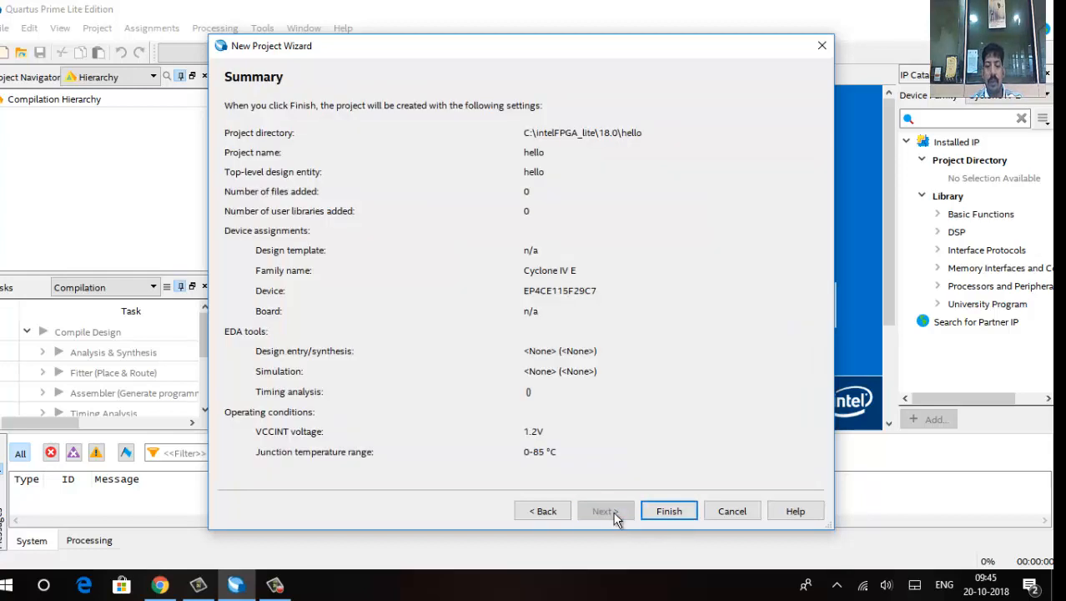
pyautogui.click(671, 514)
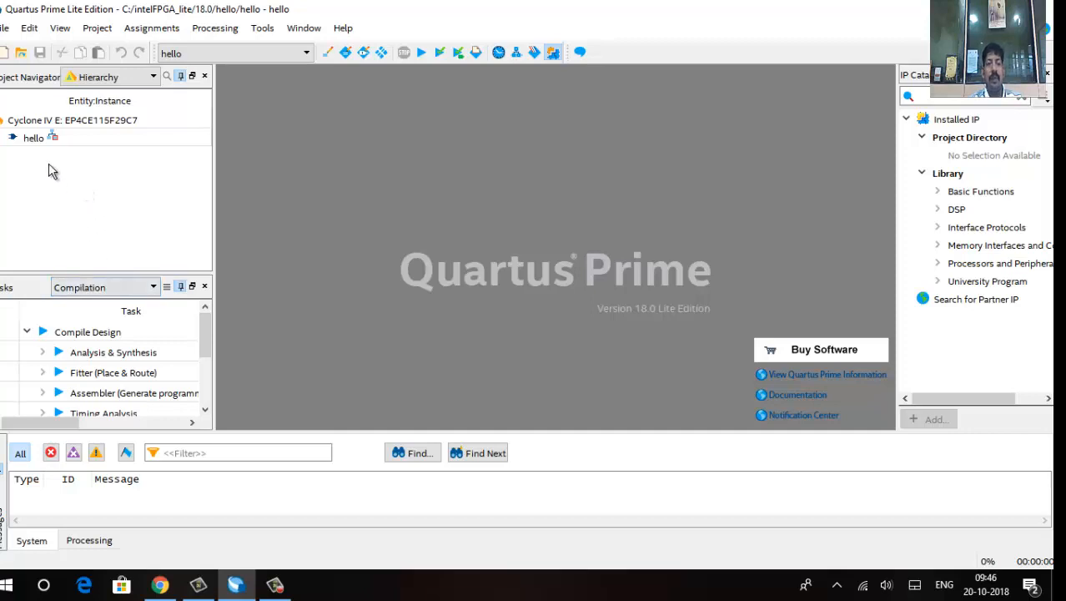
# - Open Platform Designer for the hello project and search the IP library for "nios ii"
pyautogui.click(266, 29)
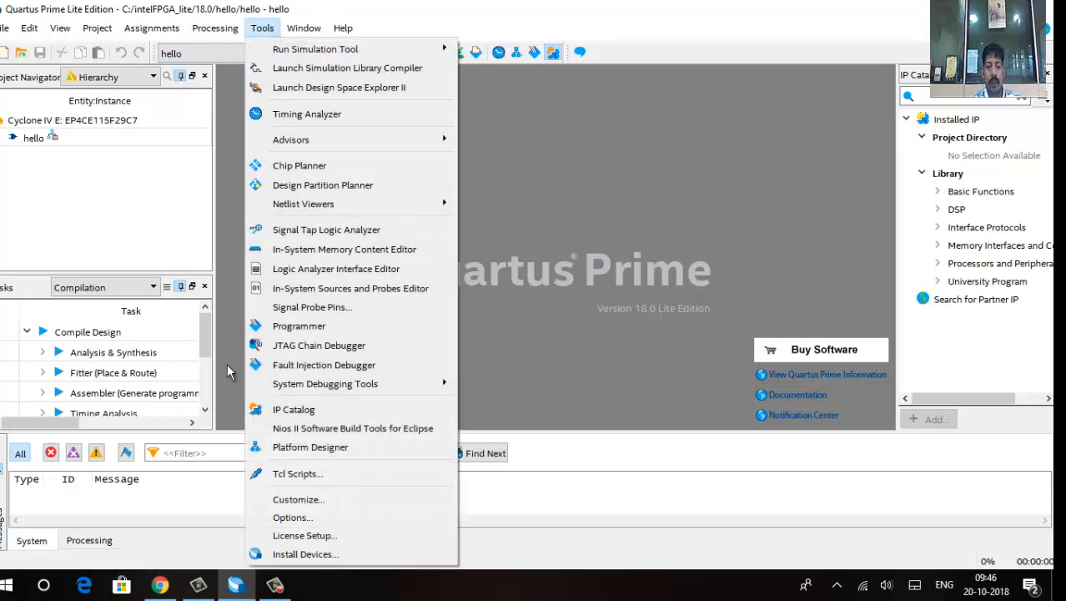
pyautogui.click(294, 448)
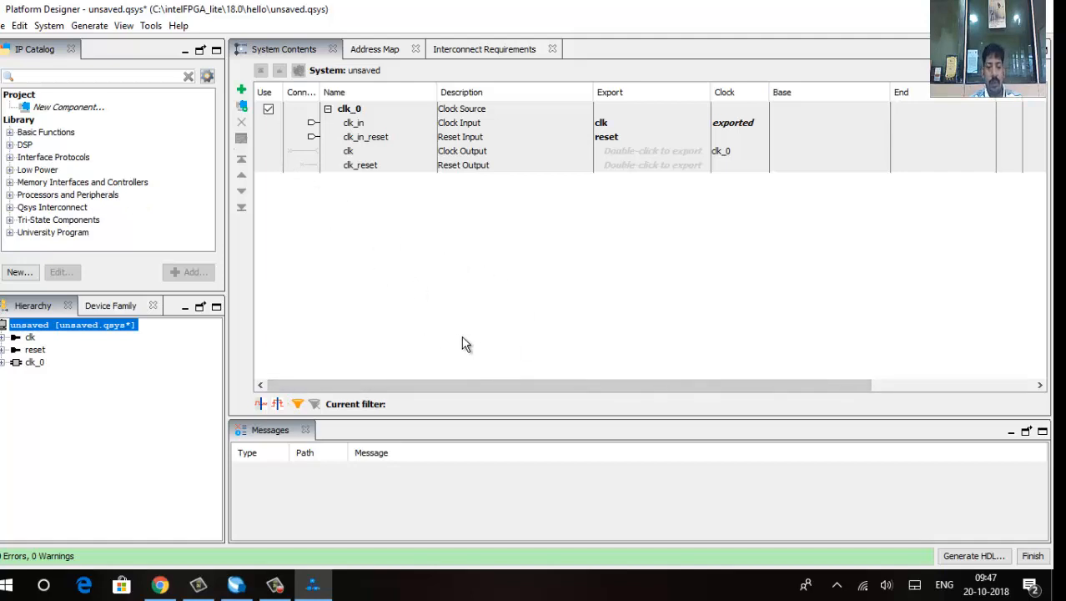
pyautogui.click(38, 77)
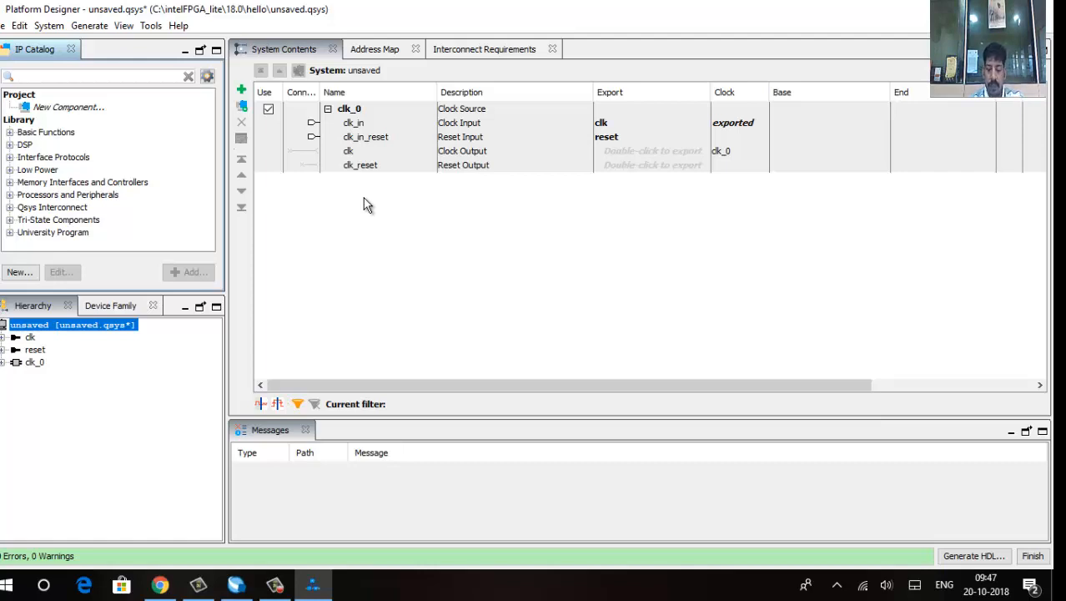
pyautogui.write('nios')
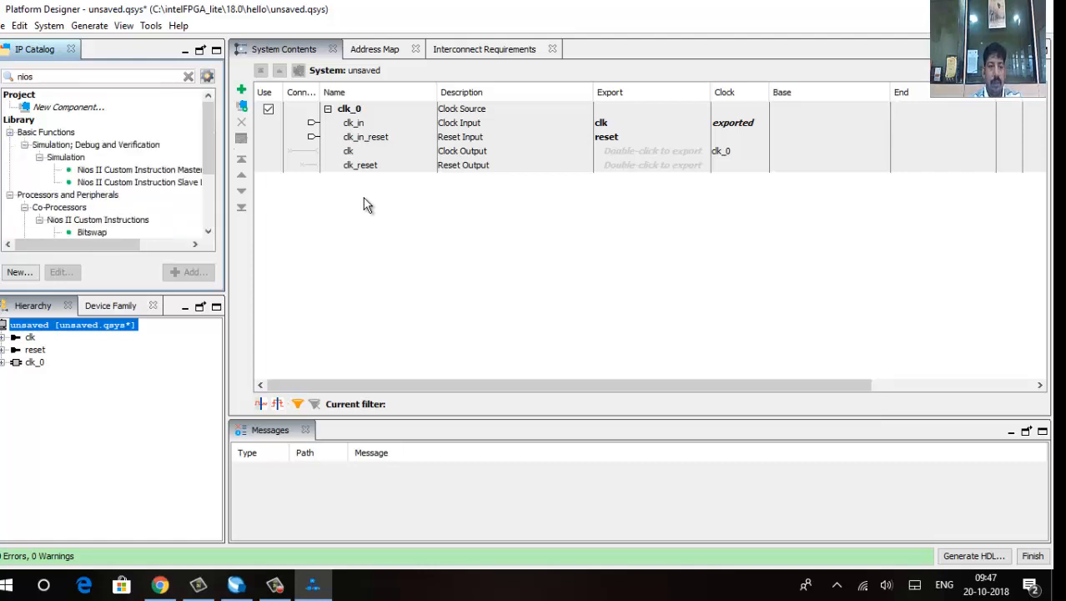
pyautogui.write(' ii')
pyautogui.scroll(-2, 123, 190)
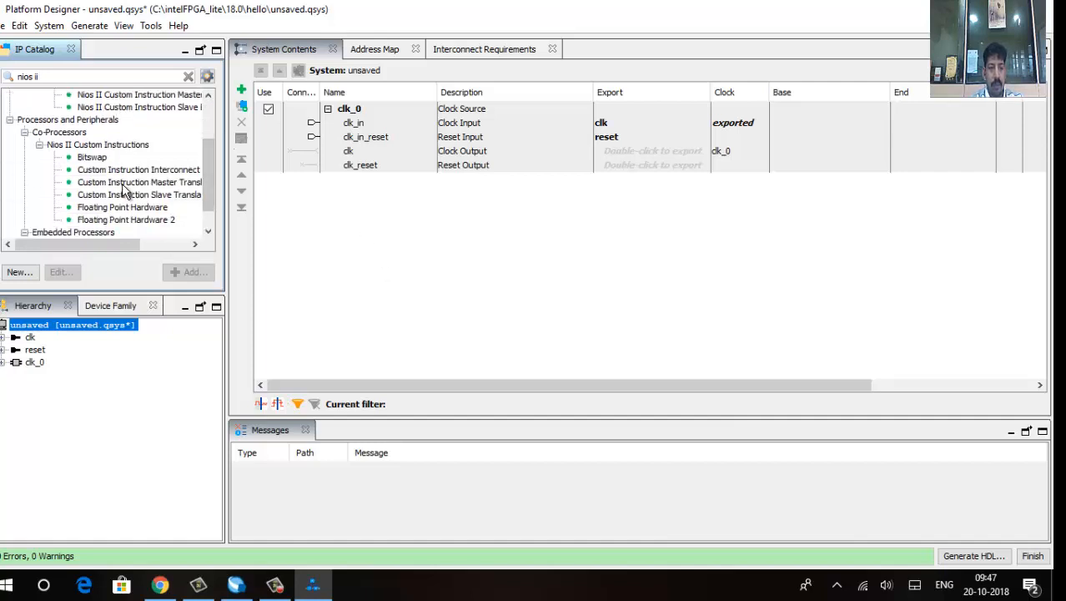
pyautogui.scroll(-1, 123, 190)
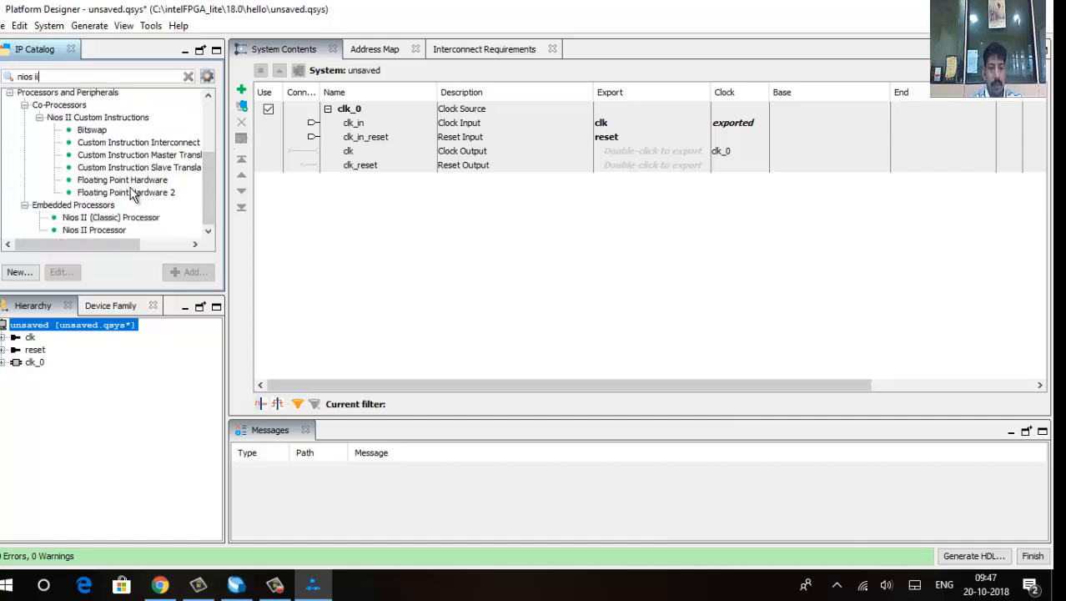
# - Add the Nios II Processor from the embedded processors to the system, using the Nios II/e core
pyautogui.click(74, 228)
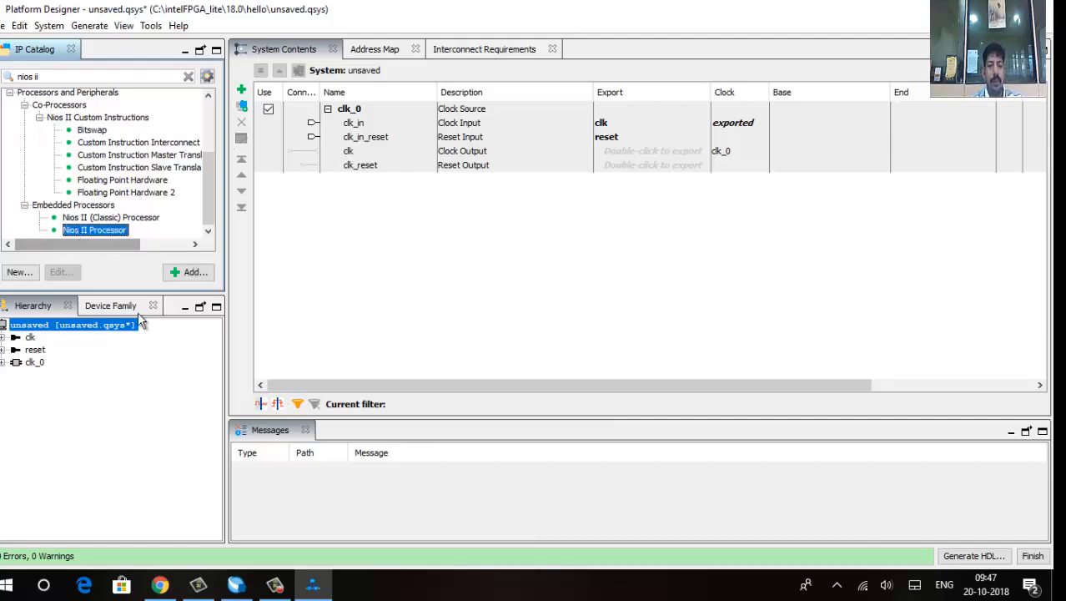
pyautogui.click(206, 273)
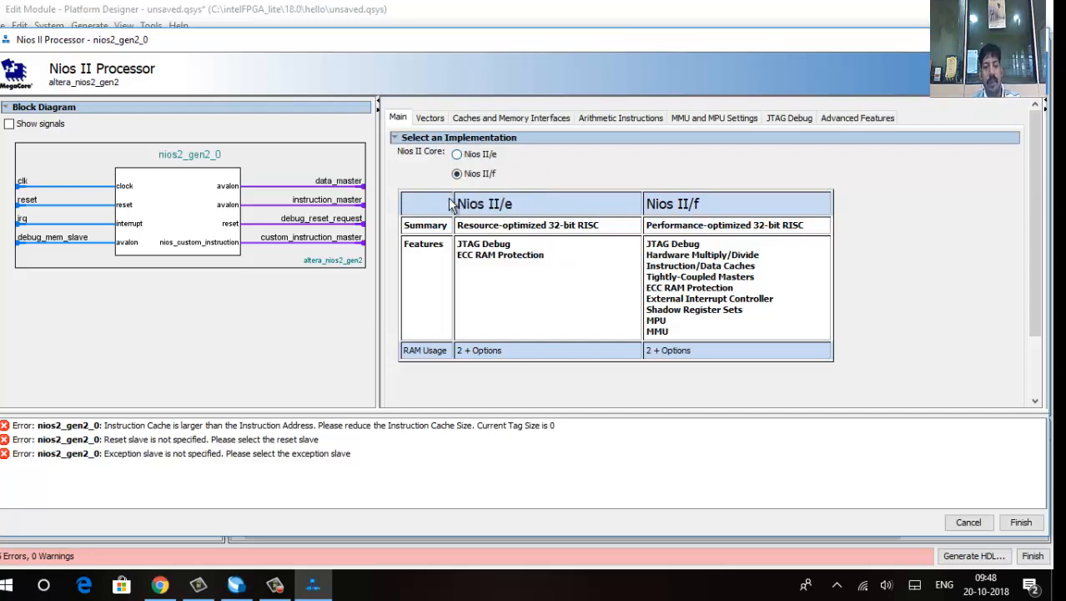
pyautogui.click(456, 154)
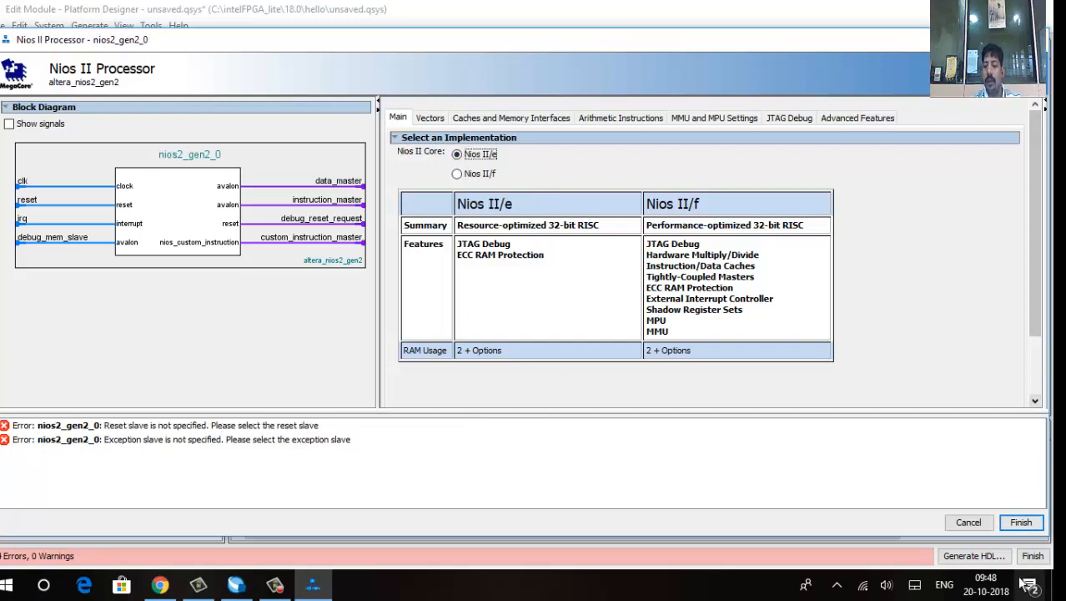
pyautogui.click(1022, 530)
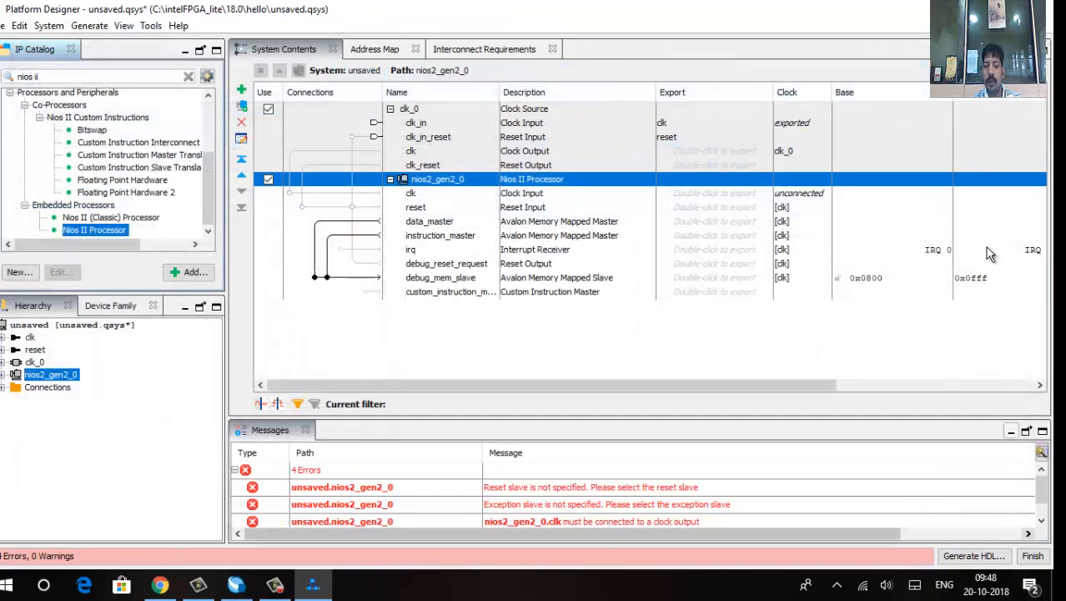
# - Search the IP library for "on chip" and start adding the On-Chip Memory (RAM or ROM) Intel FPGA IP
pyautogui.click(79, 76)
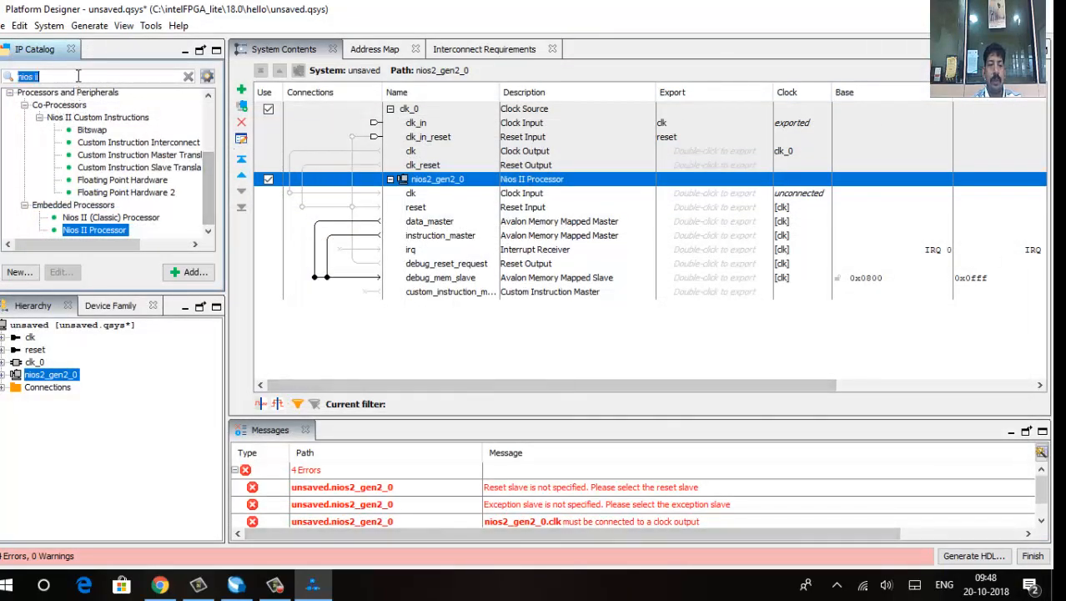
pyautogui.write('on chip')
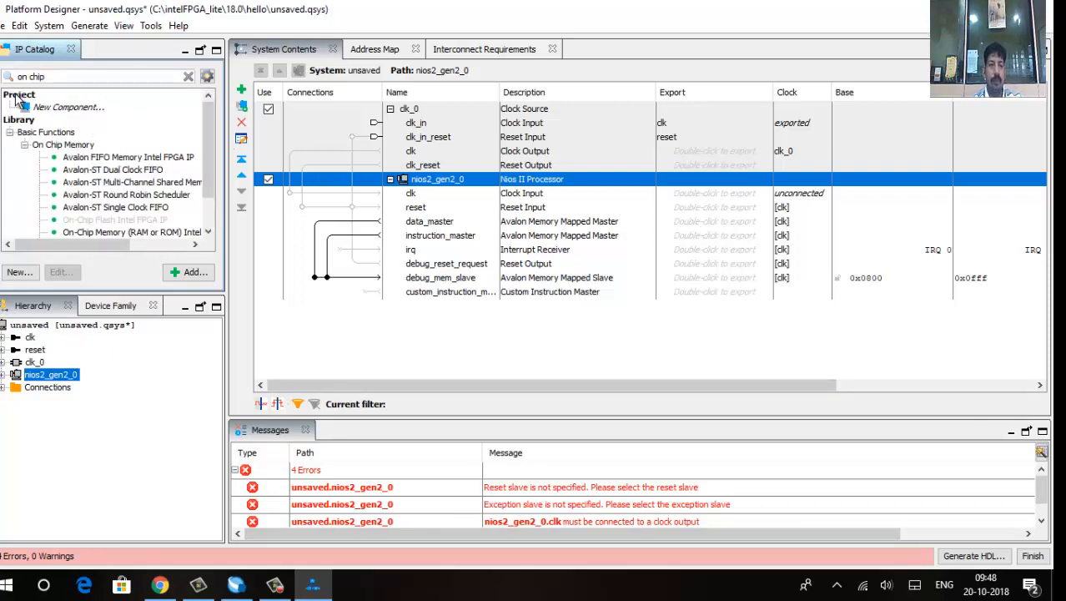
pyautogui.scroll(-1, 152, 167)
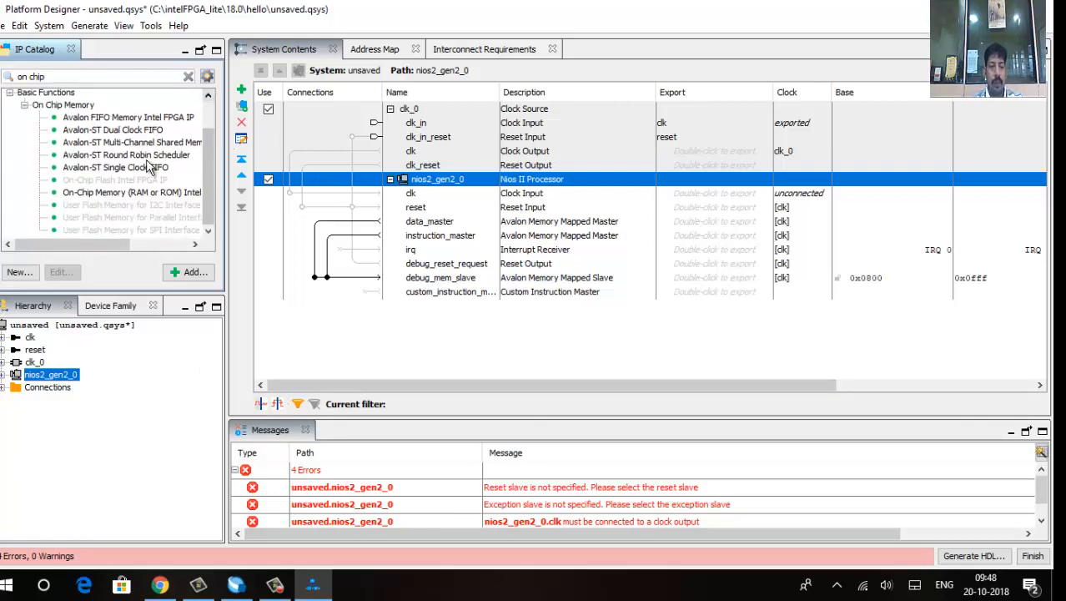
pyautogui.click(109, 198)
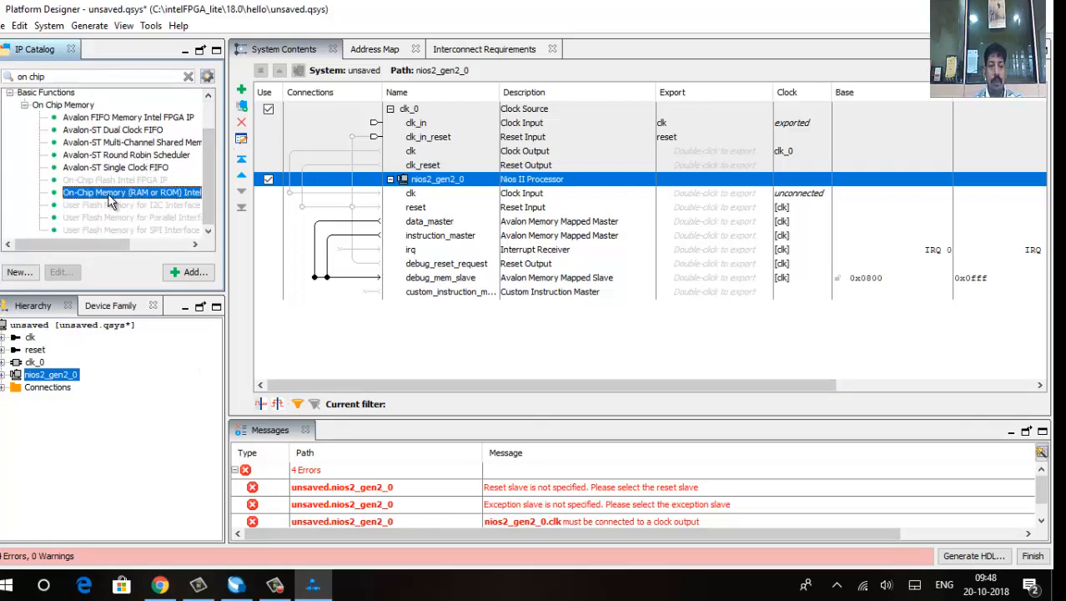
pyautogui.click(190, 272)
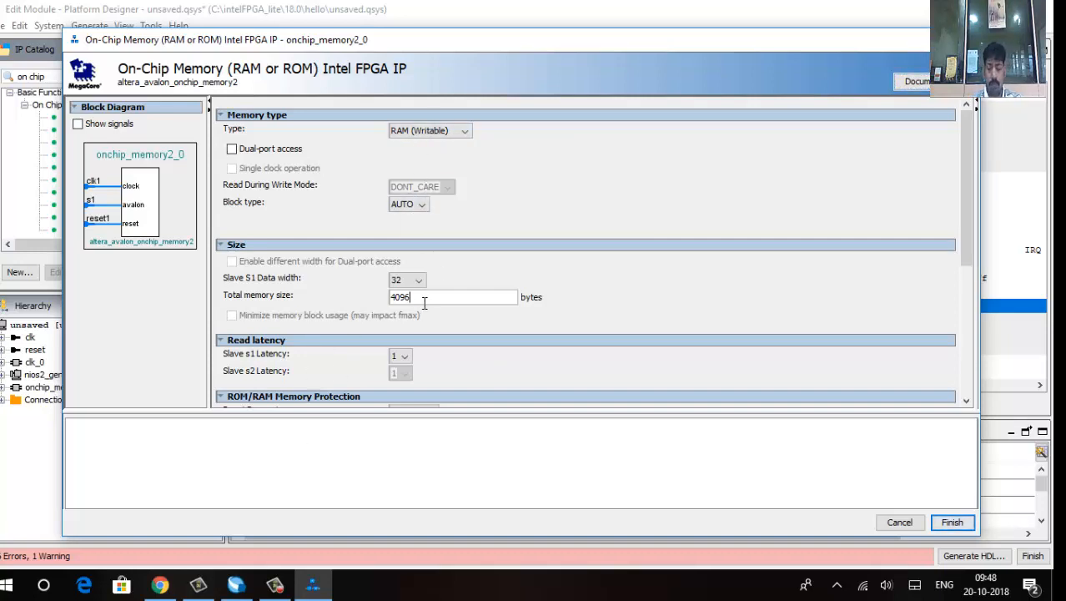
# - Set the on-chip memory's total size to 400000 bytes and finish adding the component
pyautogui.press('BackSpace')
pyautogui.press('BackSpace')
pyautogui.press('BackSpace')
pyautogui.write('00')
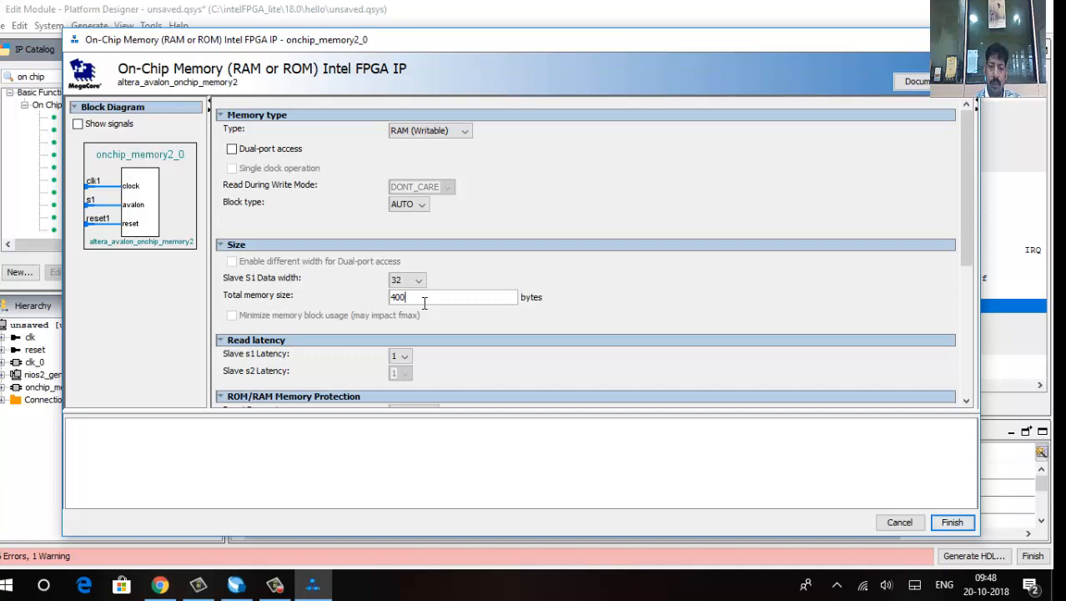
pyautogui.write('000')
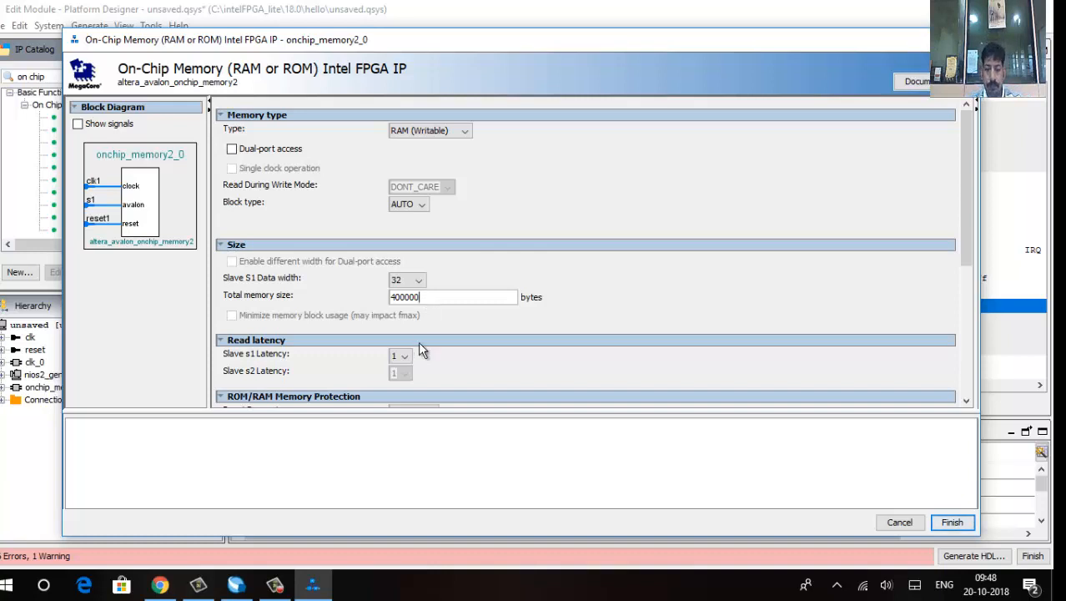
pyautogui.click(950, 524)
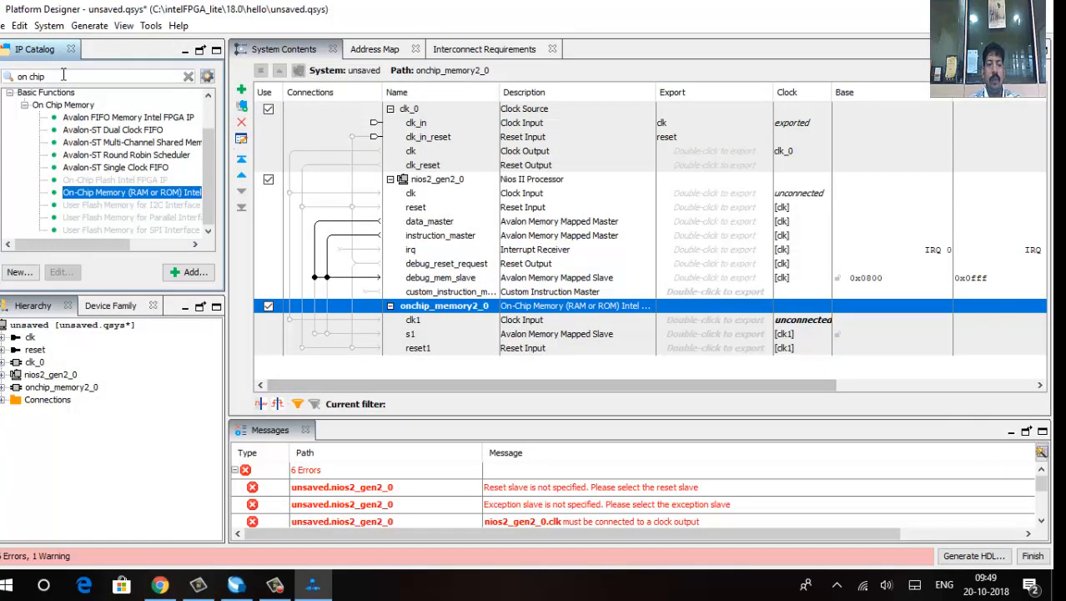
# - Search the IP library for "JTAG" and add the JTAG UART Intel FPGA IP with its default settings
pyautogui.moveTo(18, 76)
pyautogui.mouseDown()
pyautogui.moveTo(90, 75)
pyautogui.moveTo(4, 81)
pyautogui.mouseUp()
pyautogui.write('JTAG')
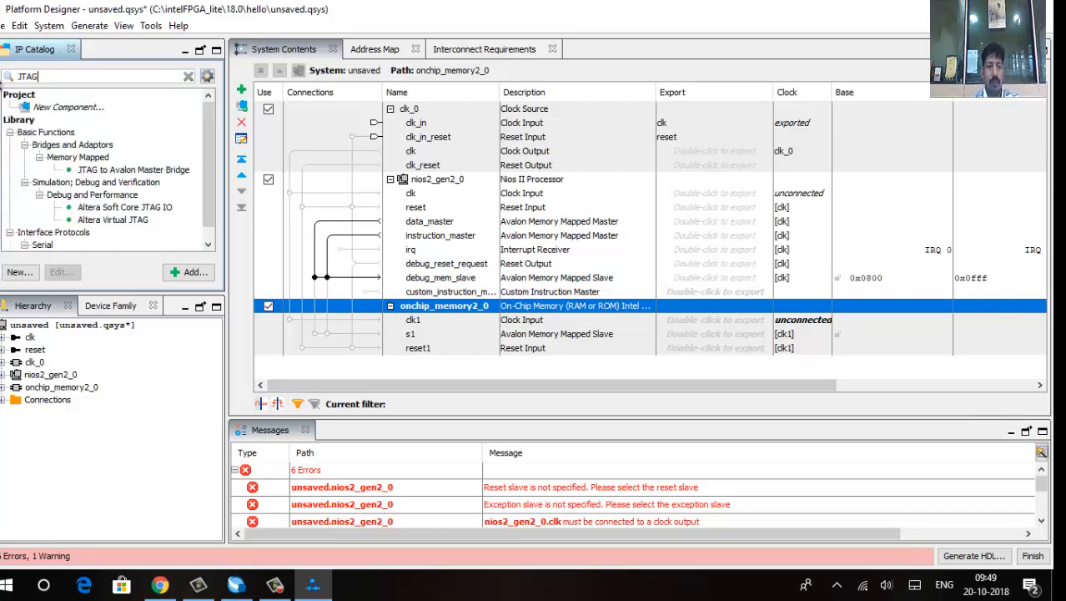
pyautogui.scroll(-1, 99, 190)
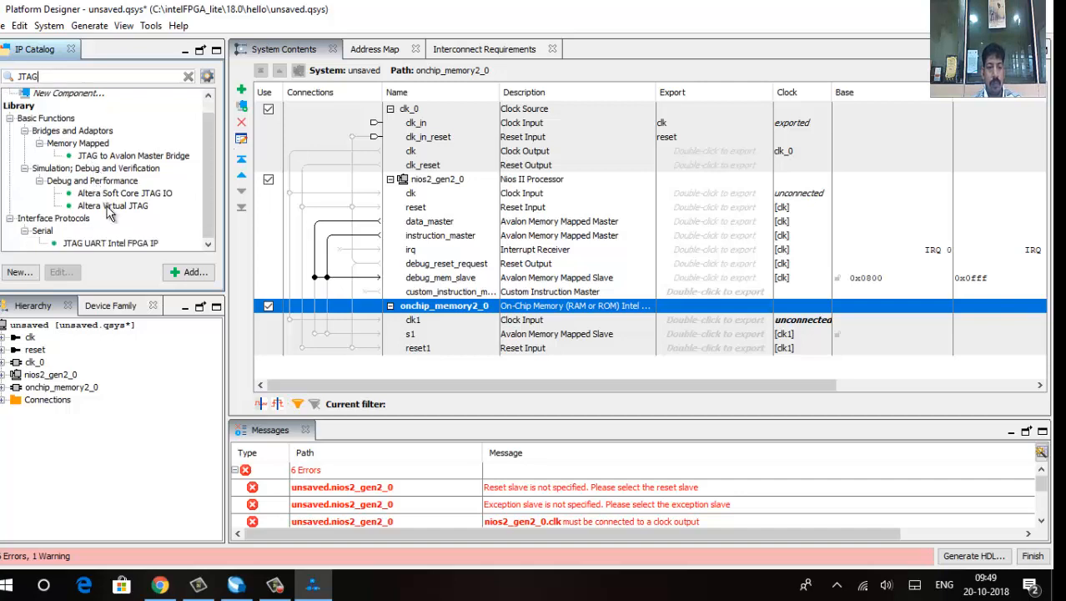
pyautogui.click(112, 244)
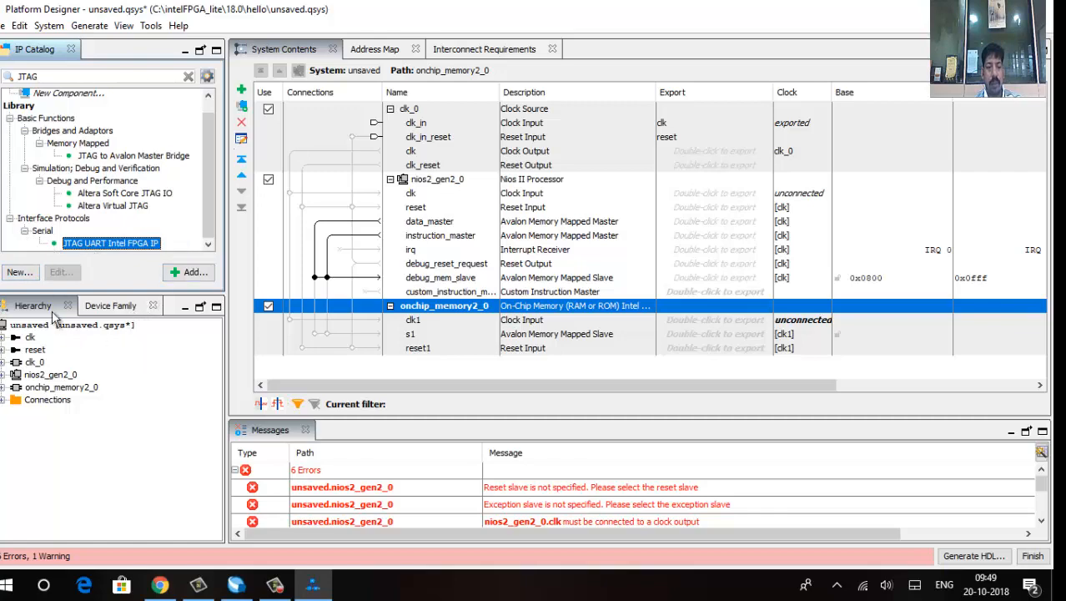
pyautogui.click(187, 272)
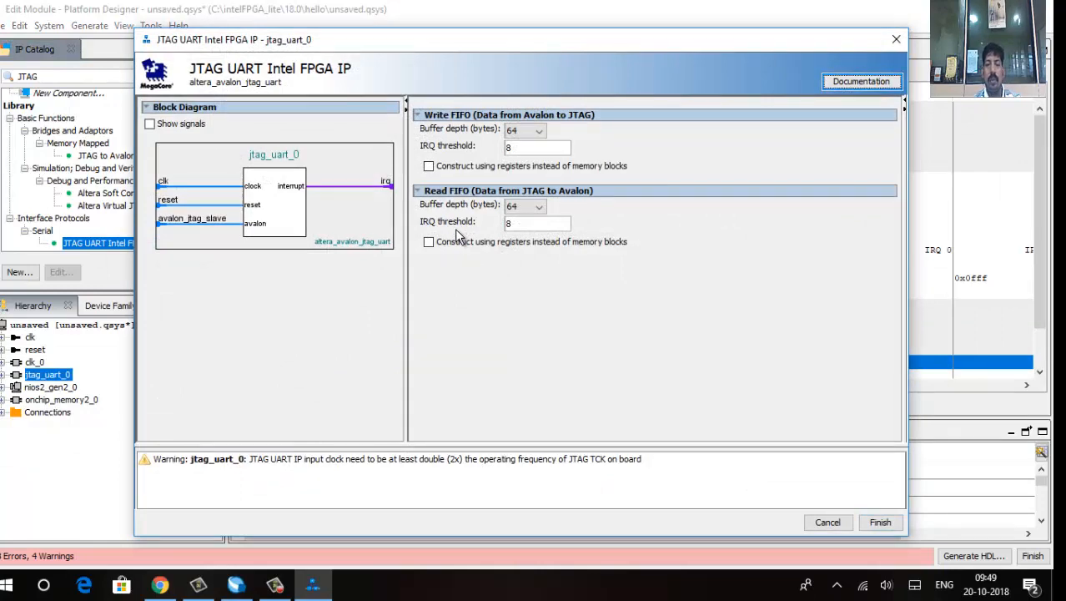
pyautogui.click(879, 521)
# - Connect the clk output of clk_0 to the clock inputs of the Nios II processor, on-chip memory and JTAG UART
pyautogui.scroll(-2, 488, 278)
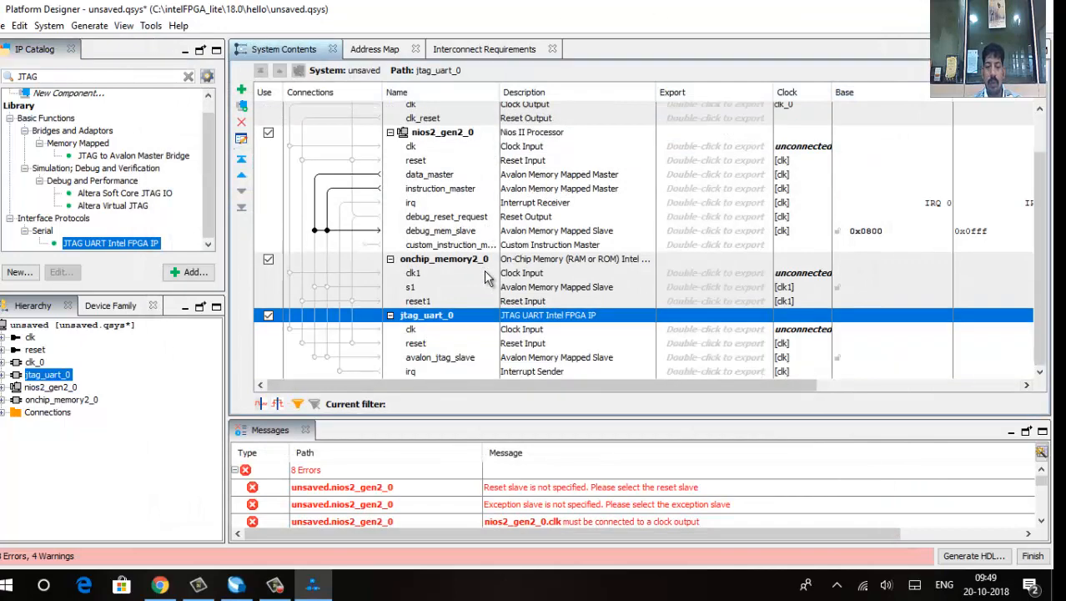
pyautogui.scroll(2, 481, 227)
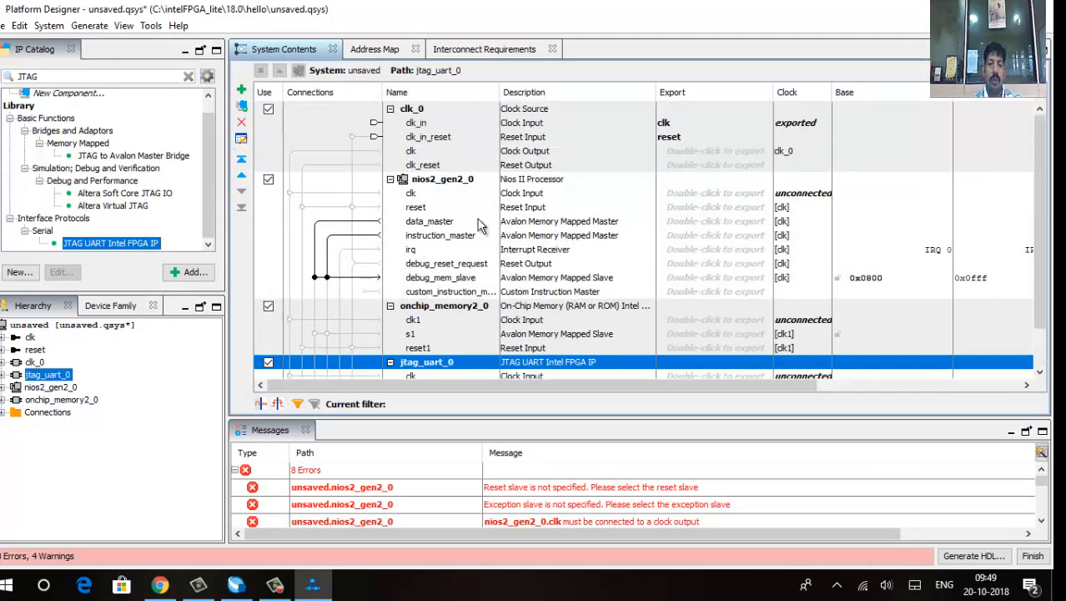
pyautogui.scroll(-2, 480, 225)
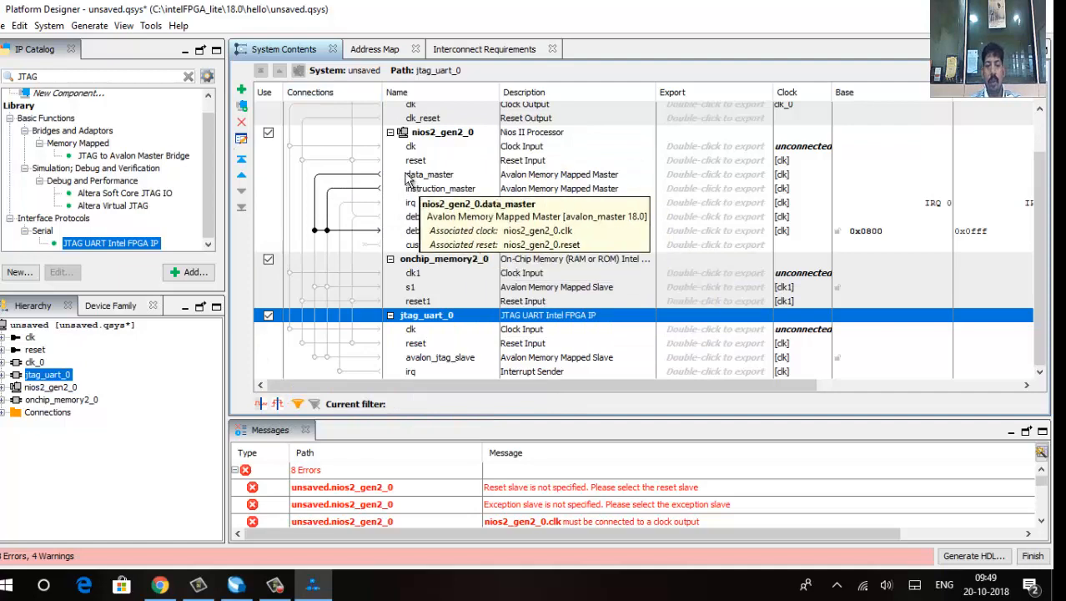
pyautogui.scroll(2, 408, 179)
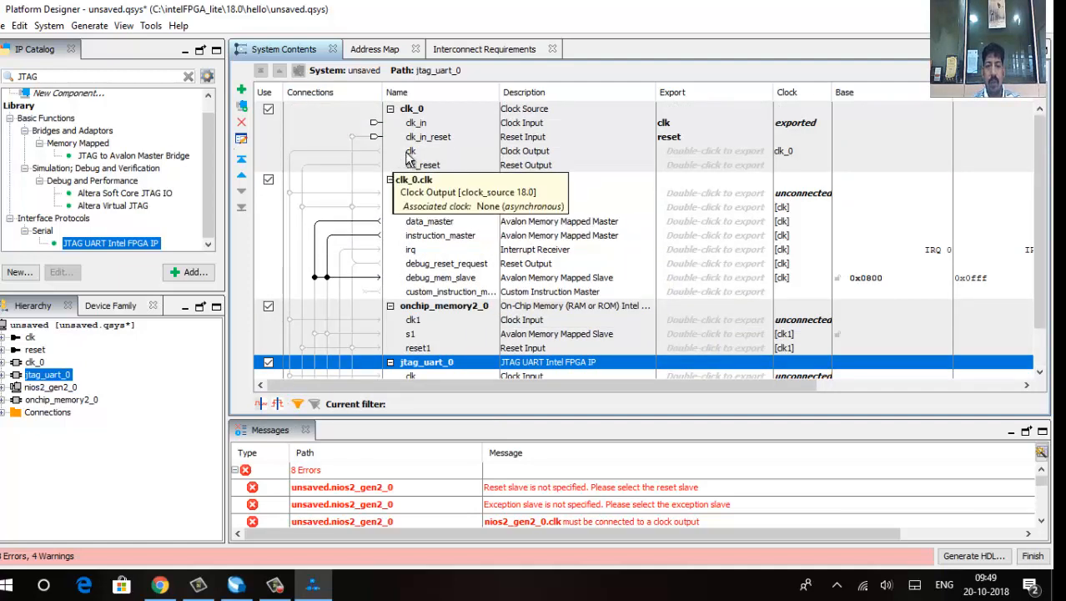
pyautogui.click(292, 195)
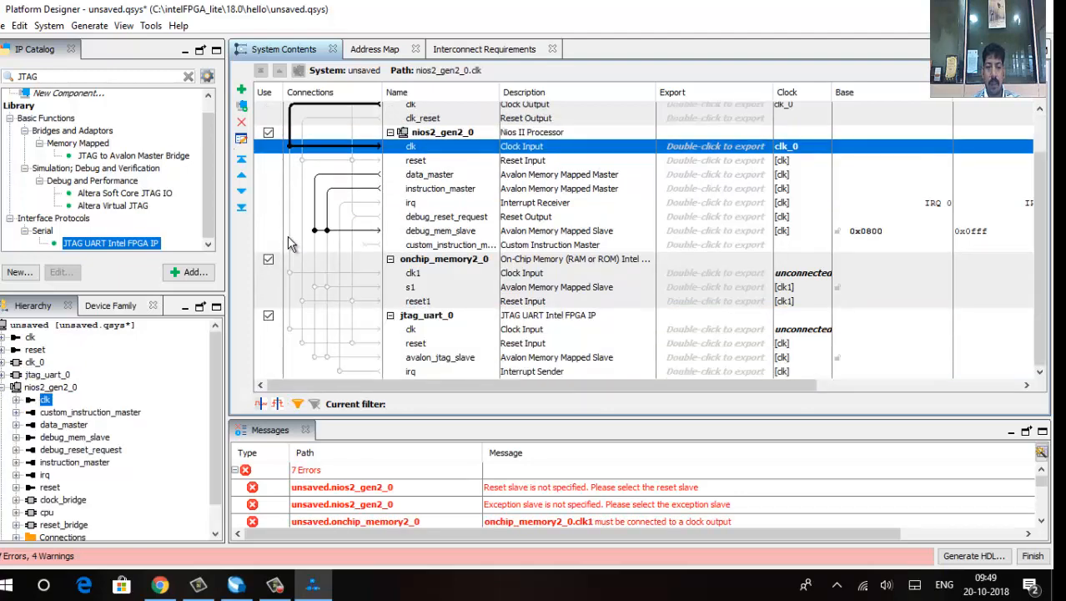
pyautogui.scroll(-2, 289, 250)
pyautogui.click(289, 273)
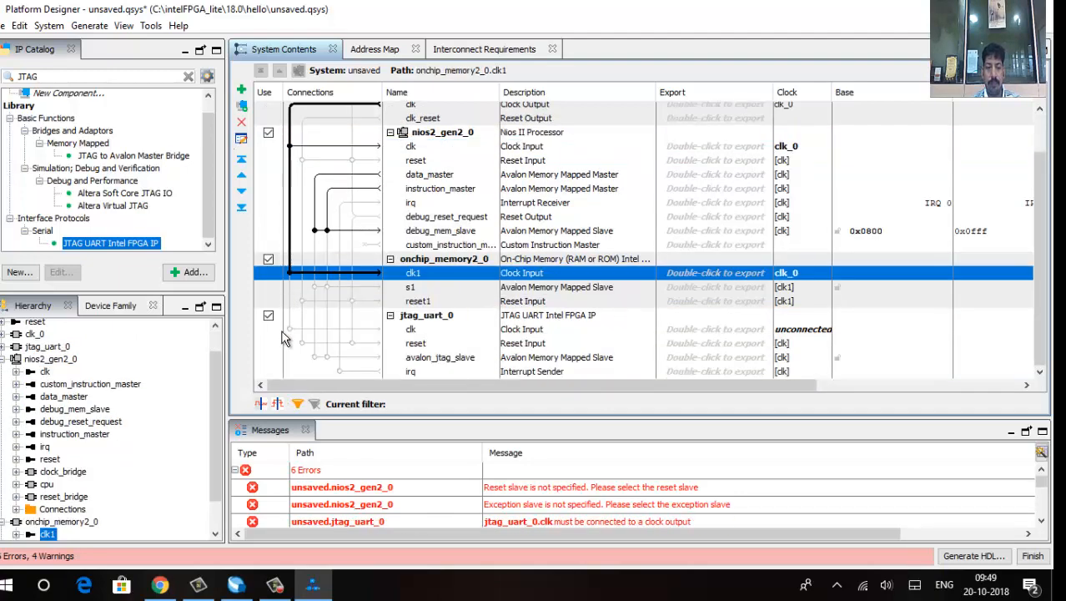
pyautogui.click(290, 329)
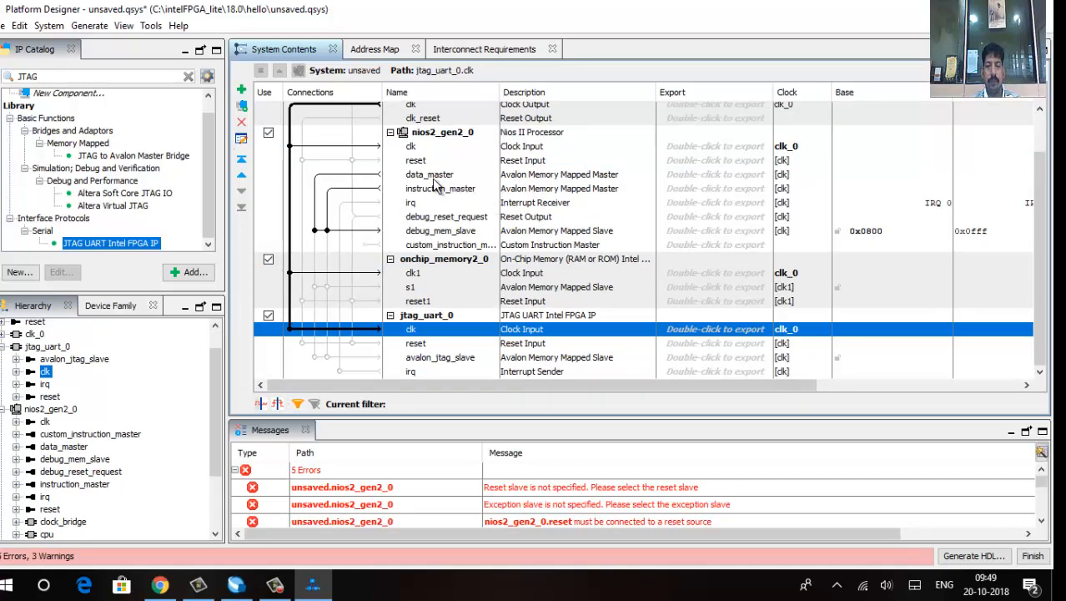
# - Connect the clk_reset output of clk_0 to the reset inputs of the Nios II processor, on-chip memory and JTAG UART
pyautogui.scroll(1, 398, 175)
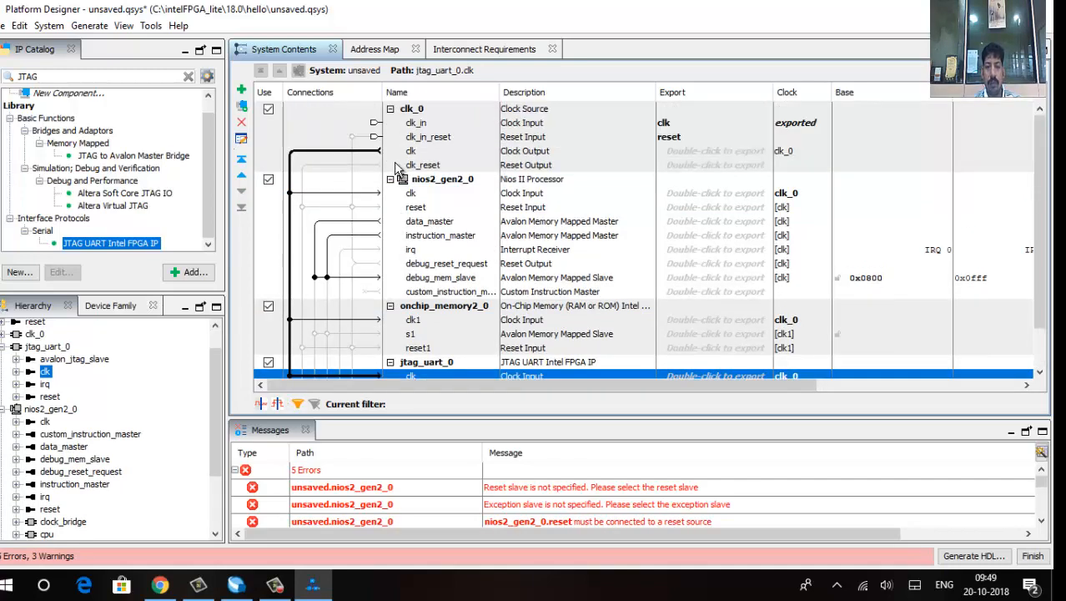
pyautogui.scroll(-1, 401, 204)
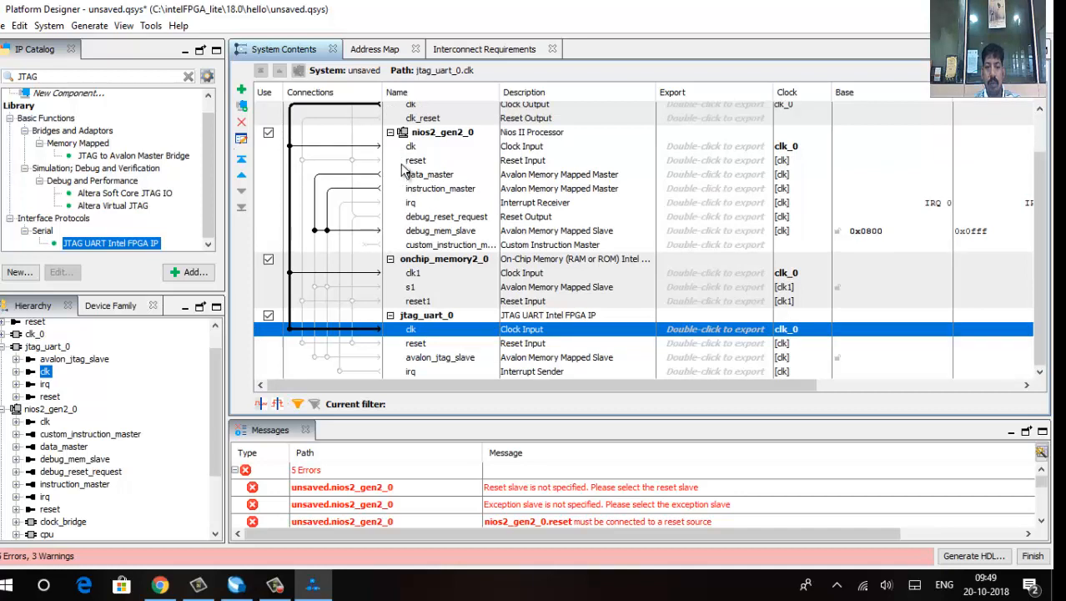
pyautogui.click(302, 161)
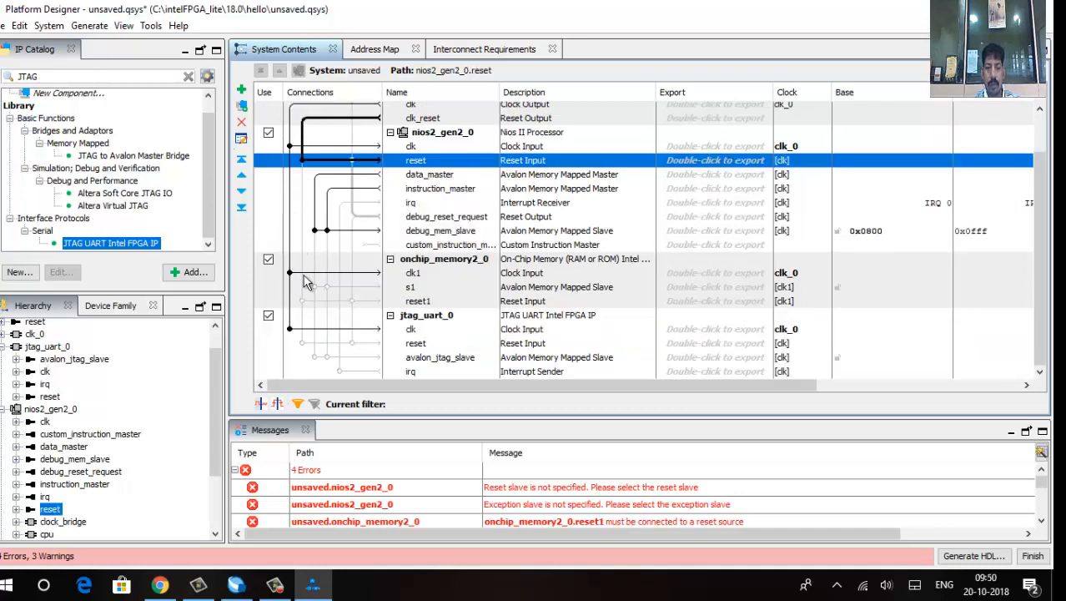
pyautogui.click(302, 300)
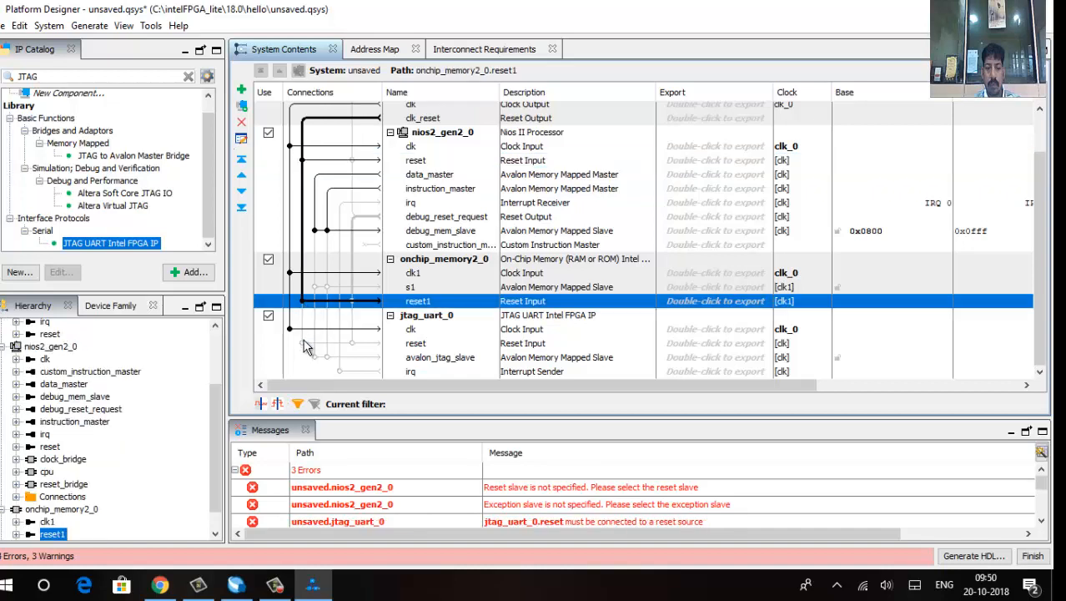
pyautogui.click(303, 343)
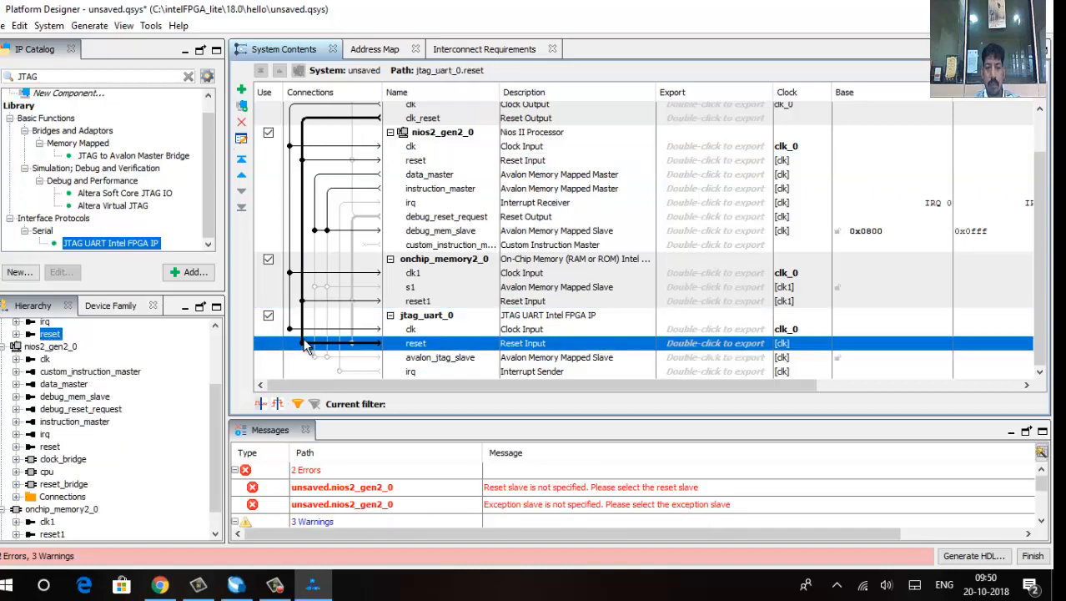
# - Connect the Nios II data_master to the on-chip memory s1 and JTAG UART avalon_jtag_slave, and instruction_master to the memory's s1
pyautogui.click(313, 287)
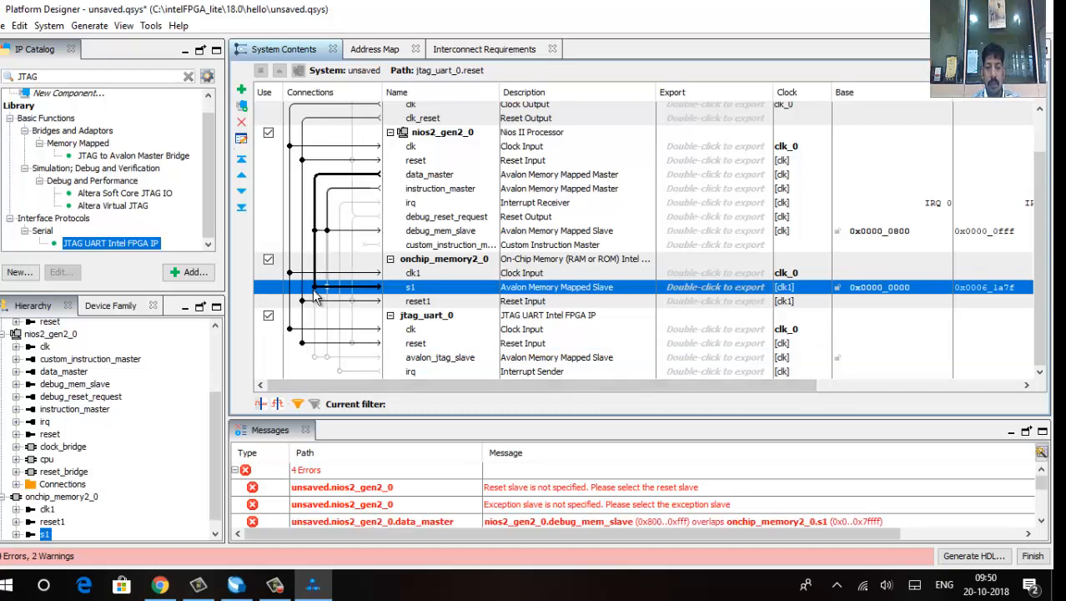
pyautogui.click(314, 359)
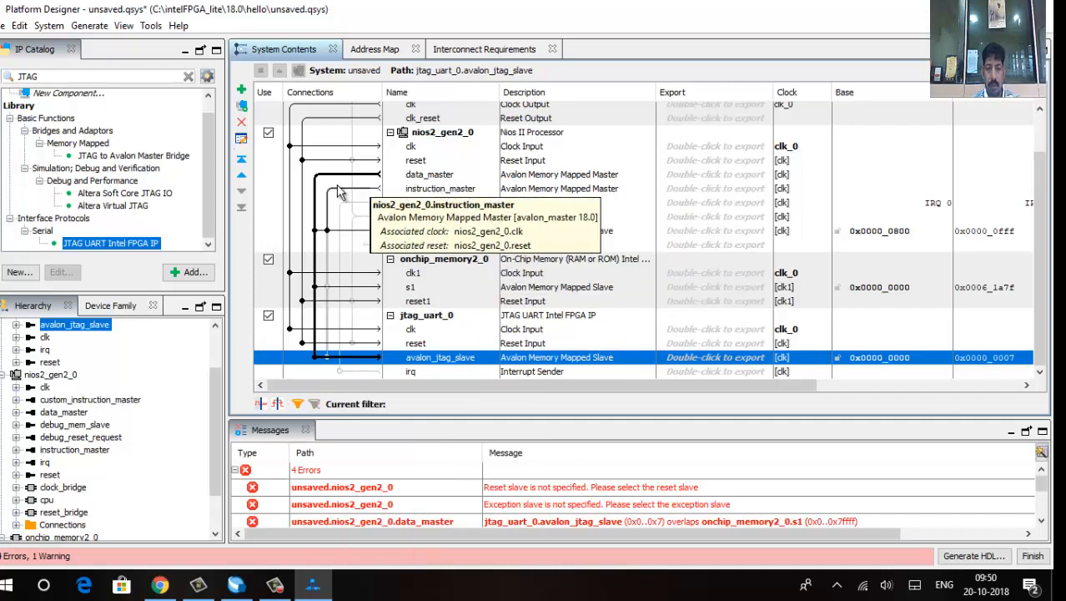
pyautogui.click(329, 294)
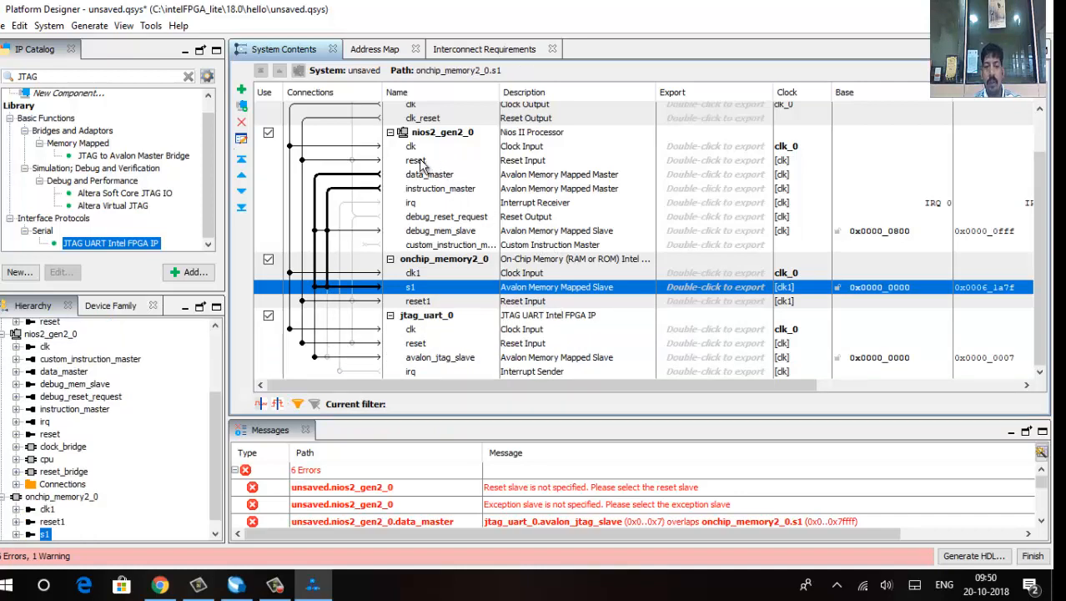
# - Connect the Nios II debug_reset_request output to the reset inputs of the processor, on-chip memory and JTAG UART
pyautogui.click(352, 162)
pyautogui.click(352, 301)
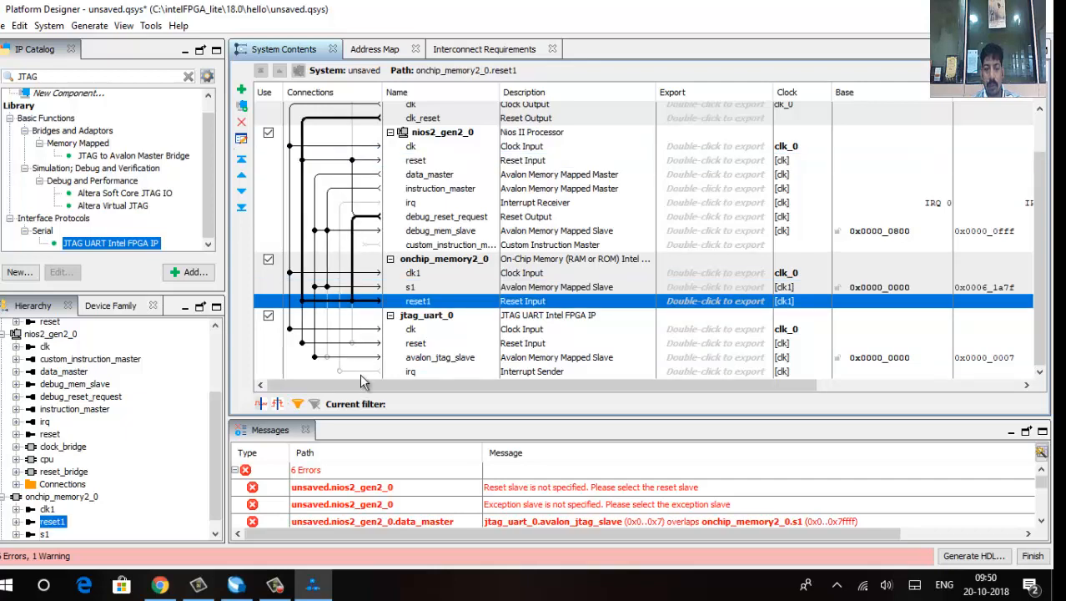
pyautogui.click(352, 346)
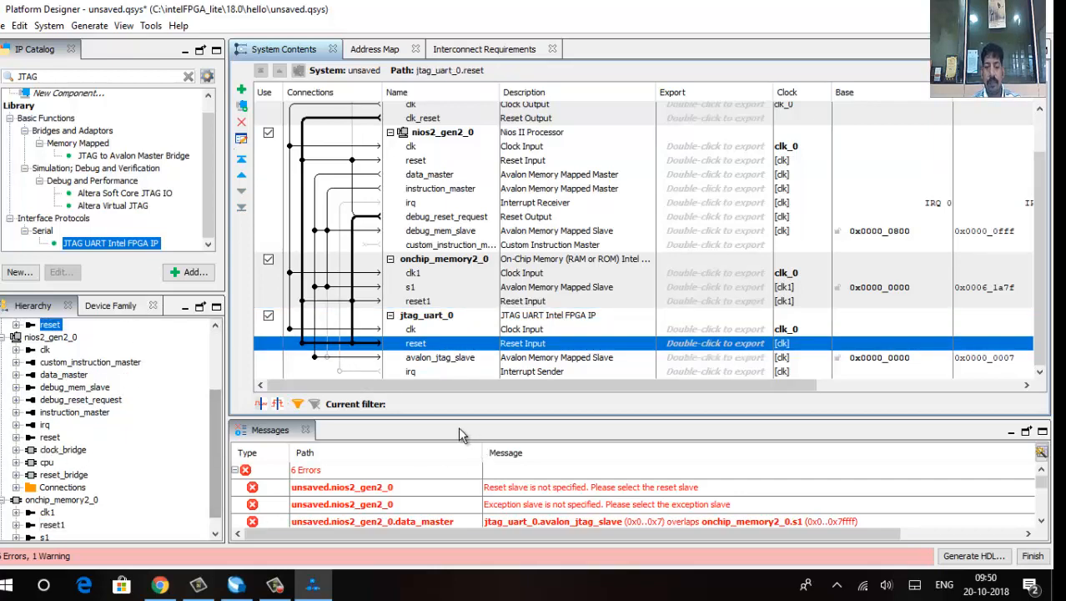
# - Set both the reset vector memory and the exception vector memory of the Nios II processor to onchip_memory2_0.s1
pyautogui.doubleClick(447, 136)
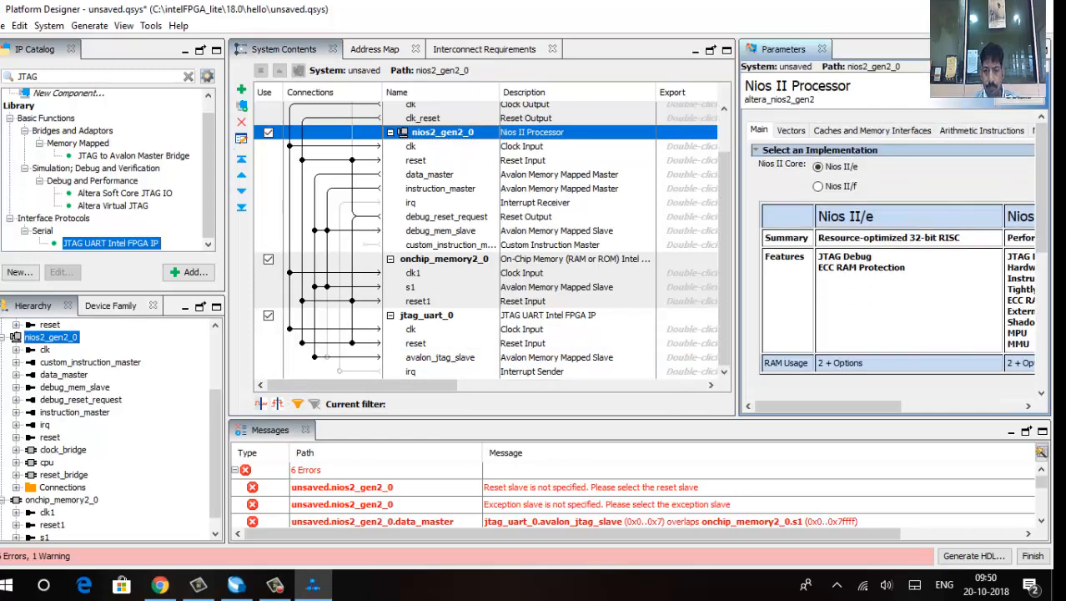
pyautogui.click(792, 132)
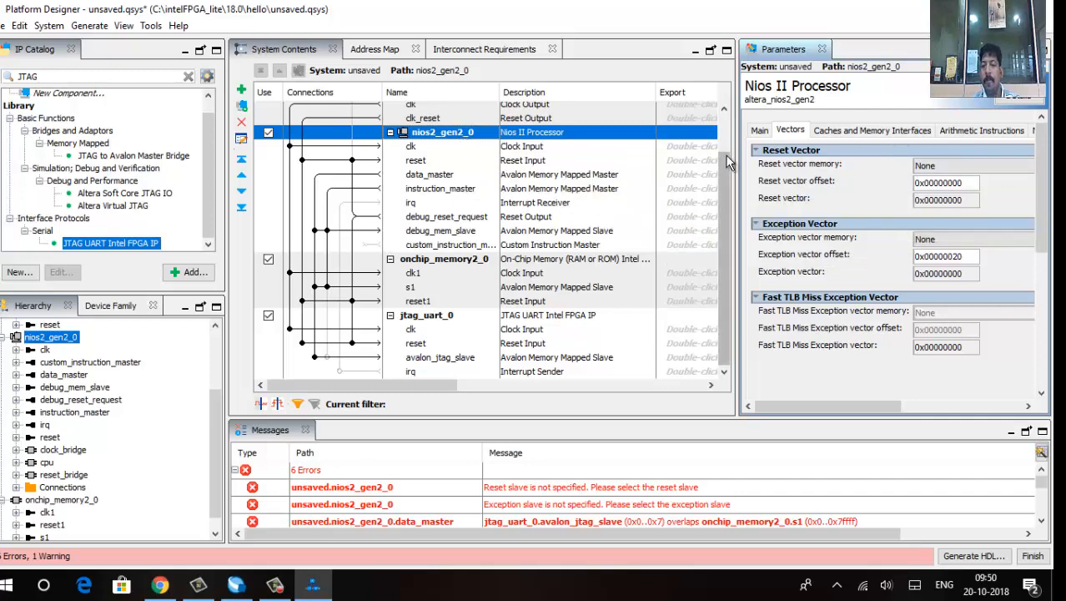
pyautogui.click(940, 167)
pyautogui.click(942, 180)
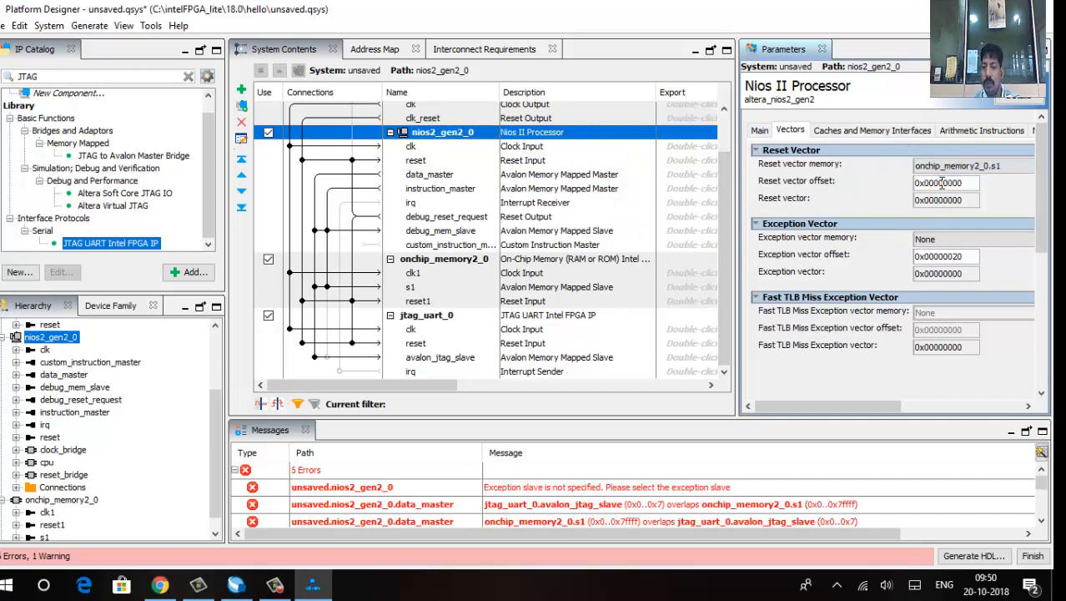
pyautogui.click(937, 240)
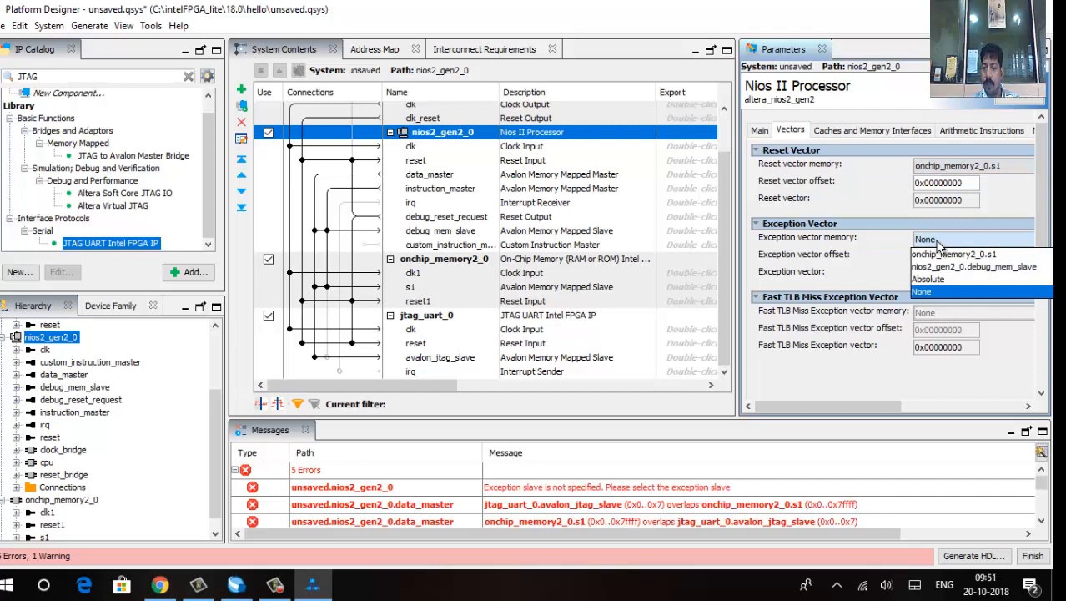
pyautogui.click(944, 254)
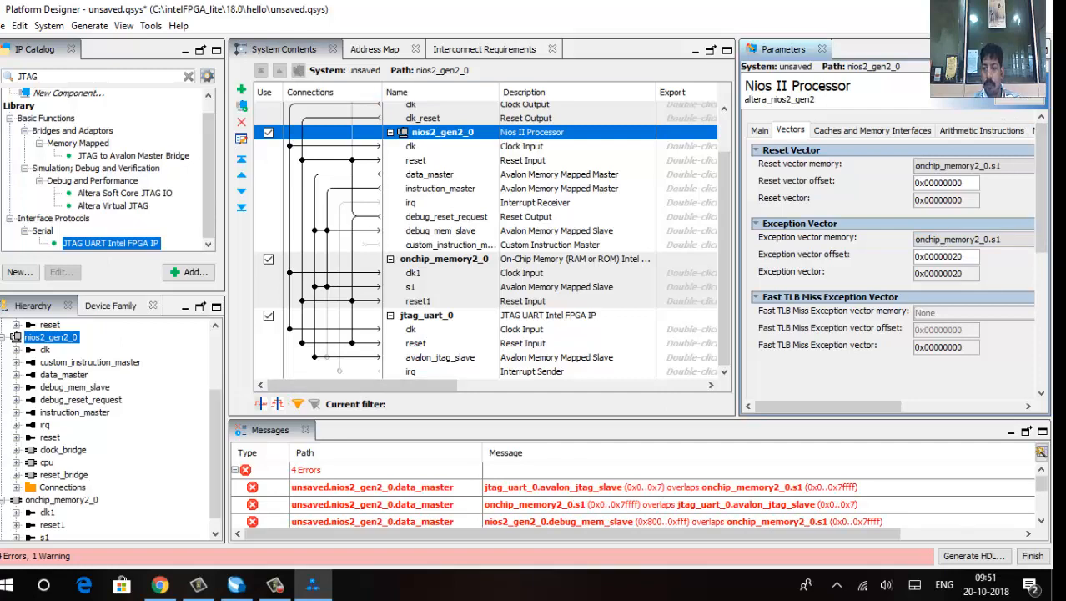
pyautogui.click(1027, 50)
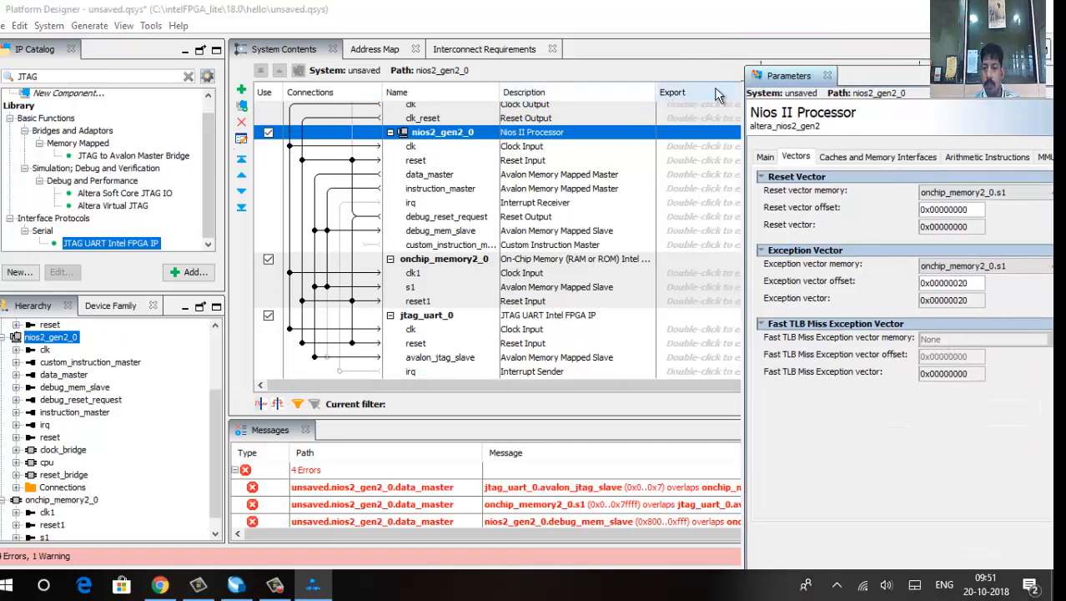
pyautogui.moveTo(776, 77); pyautogui.dragTo(457, 30)
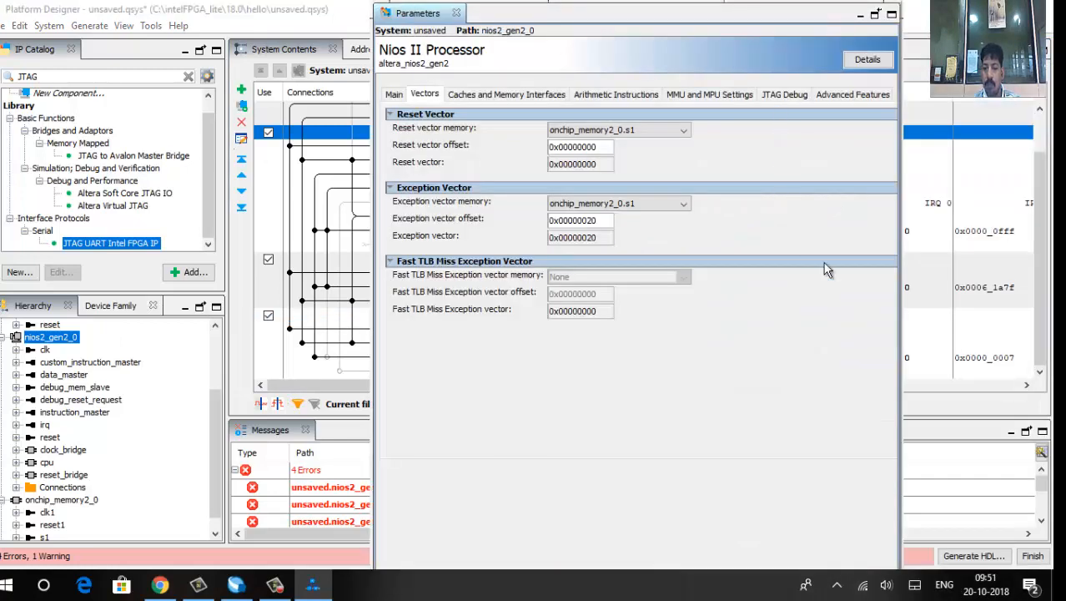
pyautogui.click(860, 15)
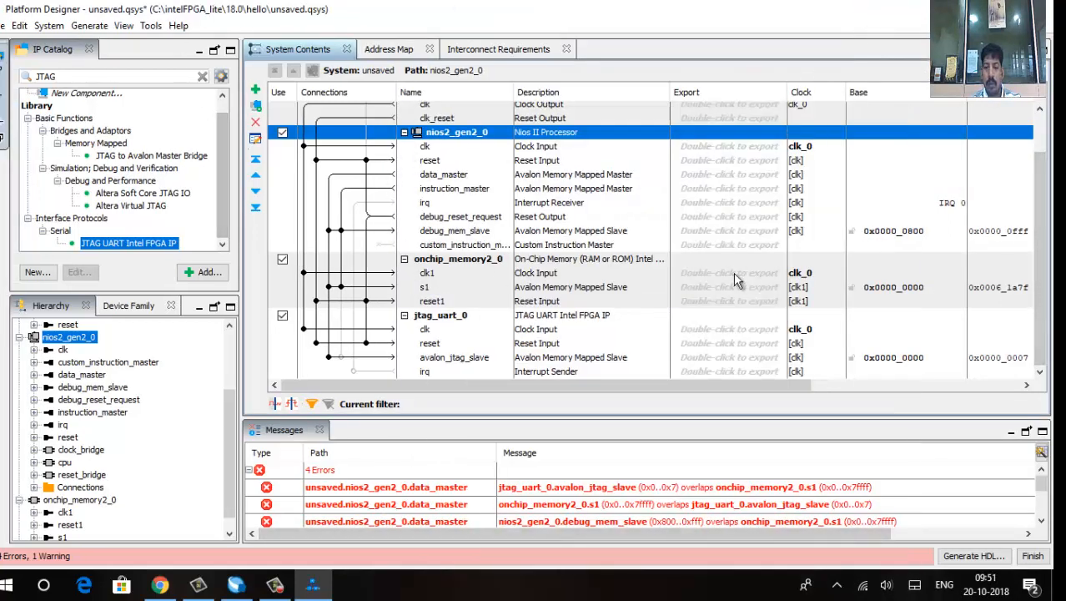
# - Connect the JTAG UART's interrupt sender to the Nios II processor's interrupt receiver
pyautogui.moveTo(571, 386); pyautogui.dragTo(707, 388)
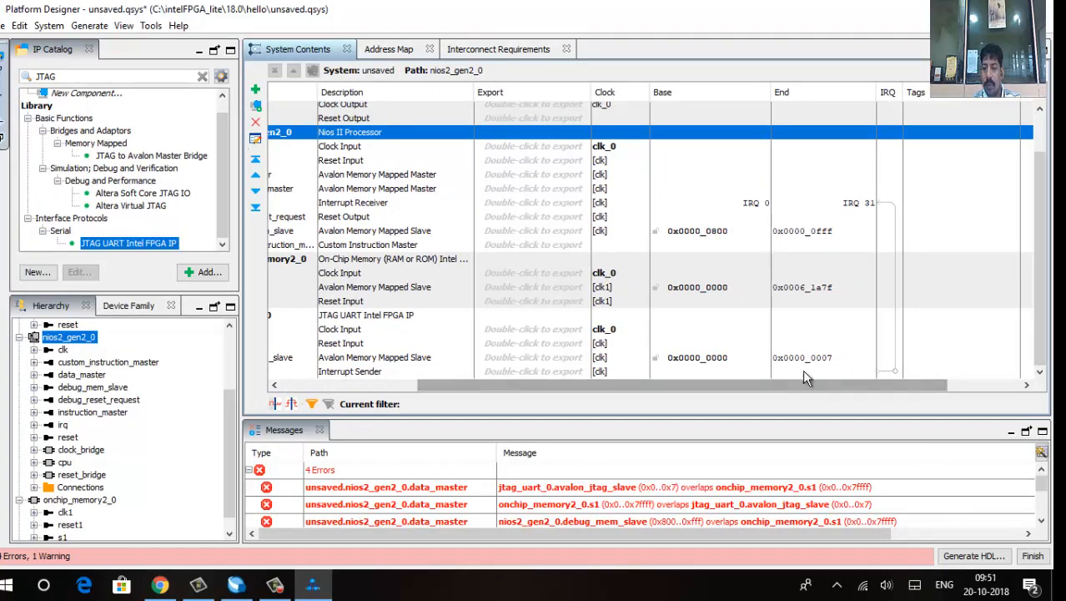
pyautogui.click(893, 371)
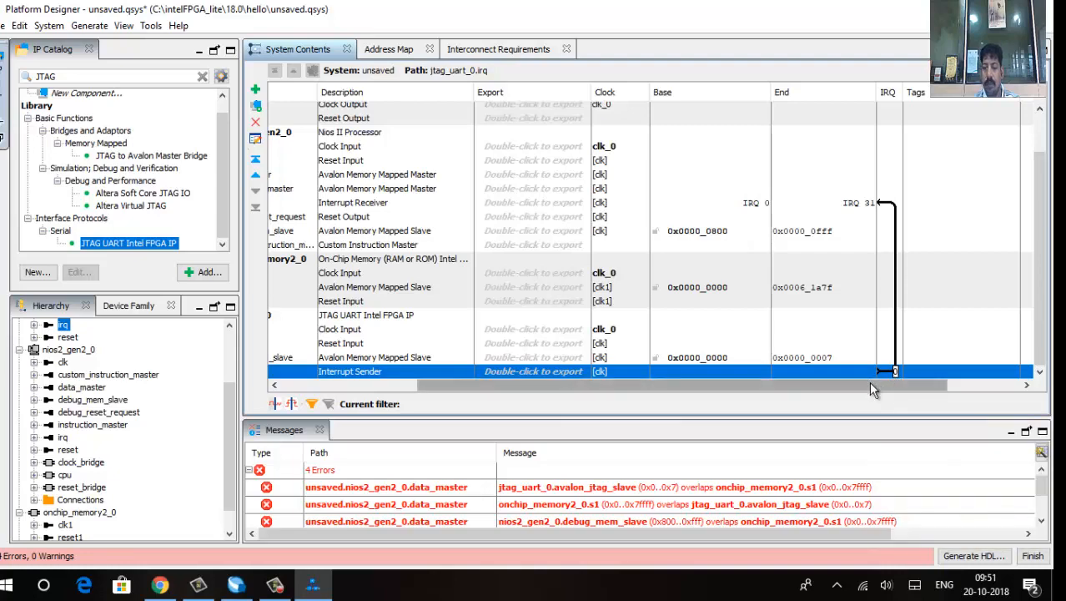
pyautogui.moveTo(776, 388); pyautogui.dragTo(636, 391)
# - Review the export names of clk_0's clock and reset inputs and the export entries of the other components
pyautogui.scroll(2, 468, 208)
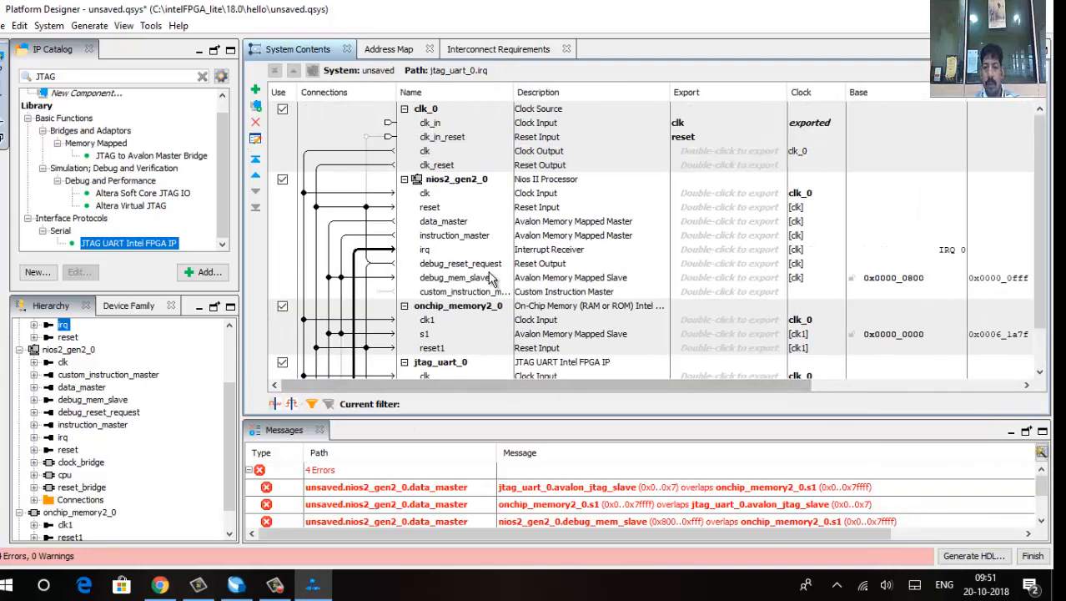
pyautogui.click(684, 139)
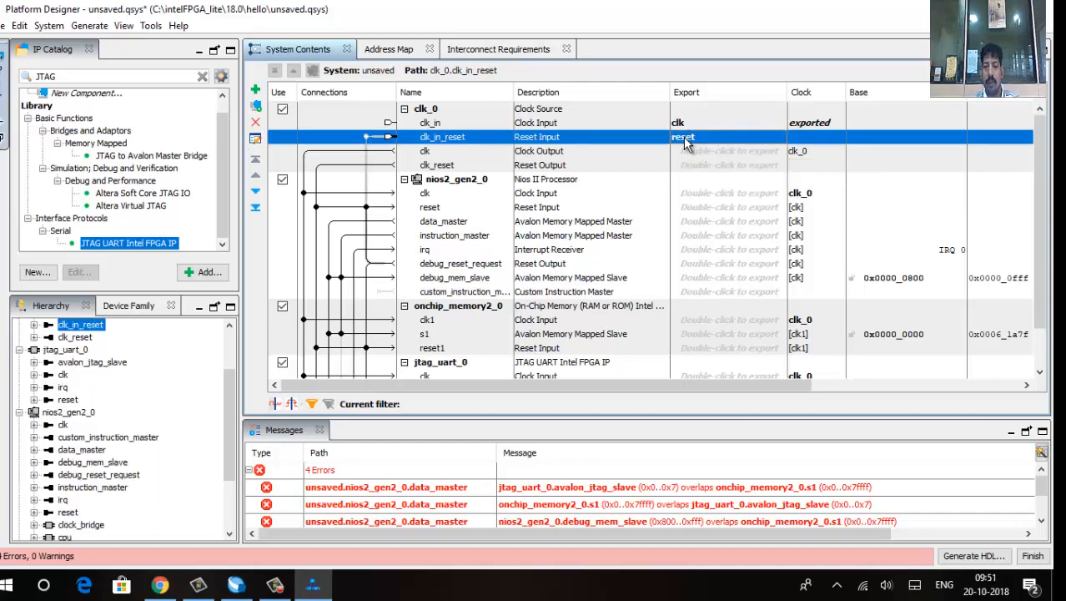
pyautogui.click(641, 238)
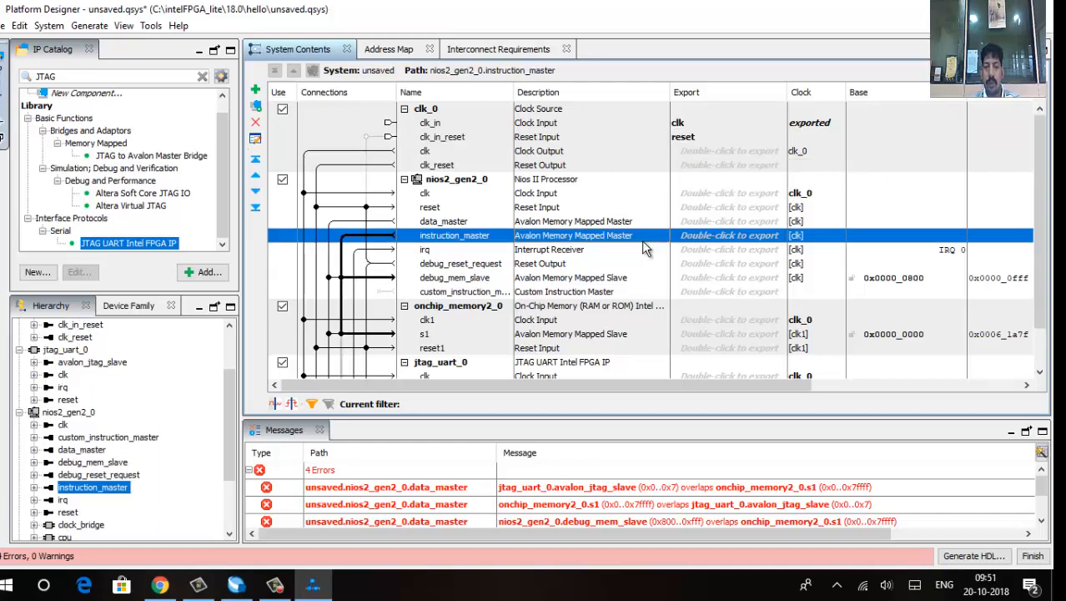
pyautogui.scroll(-1, 630, 309)
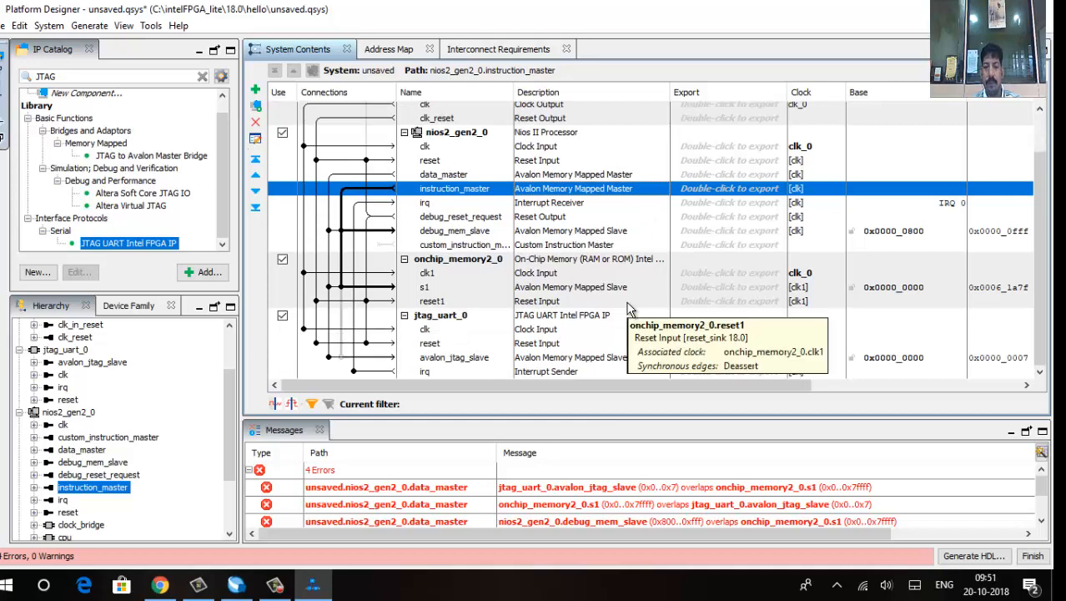
pyautogui.scroll(1, 629, 310)
pyautogui.click(689, 127)
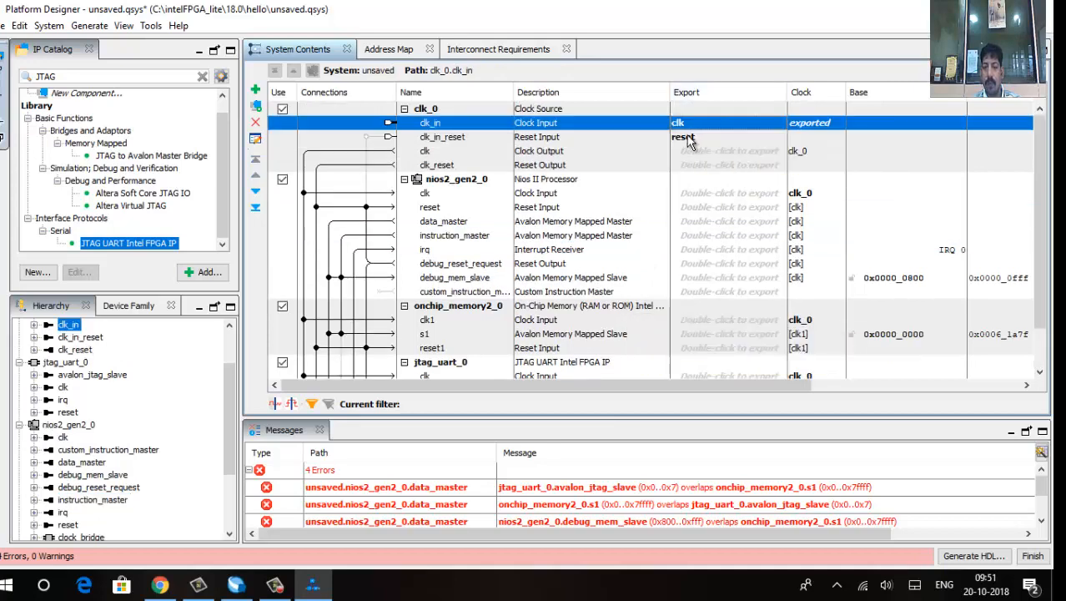
pyautogui.click(689, 140)
pyautogui.click(707, 164)
pyautogui.scroll(-1, 528, 242)
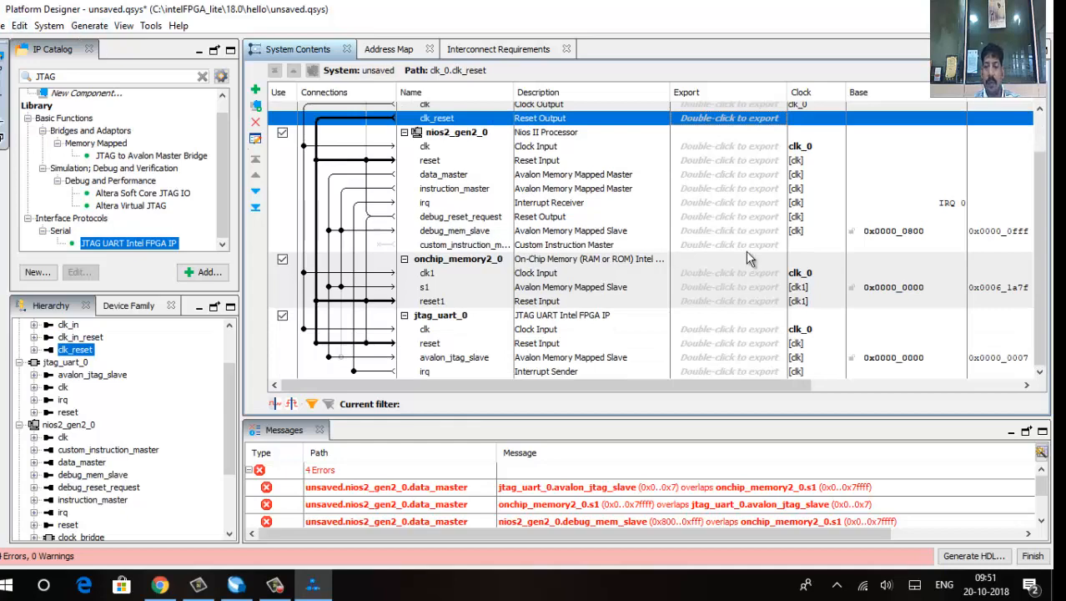
# - Assign base addresses automatically to all components in the system
pyautogui.click(48, 25)
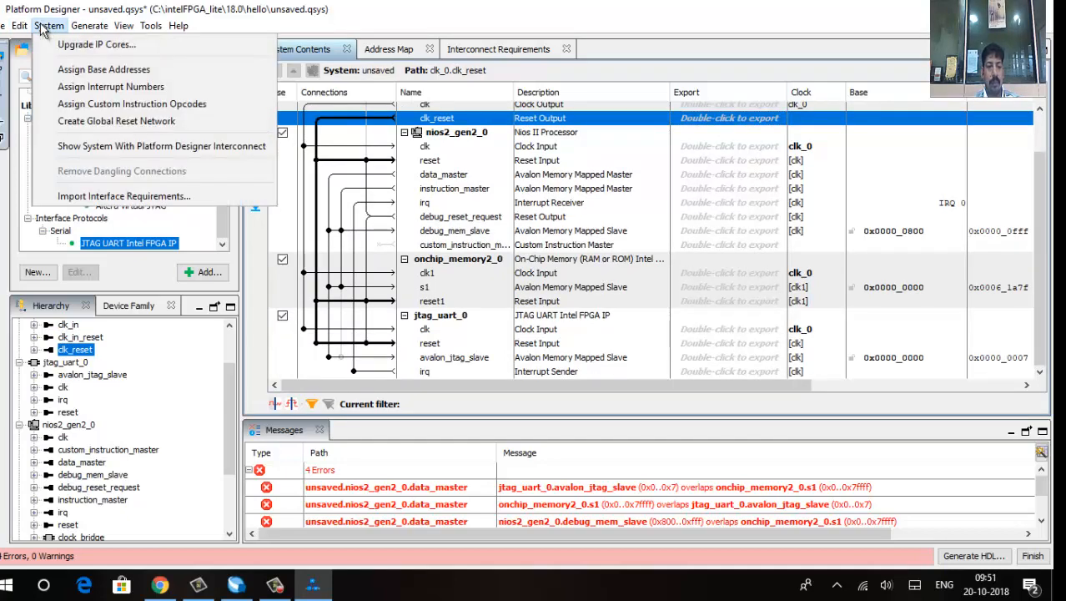
pyautogui.click(87, 72)
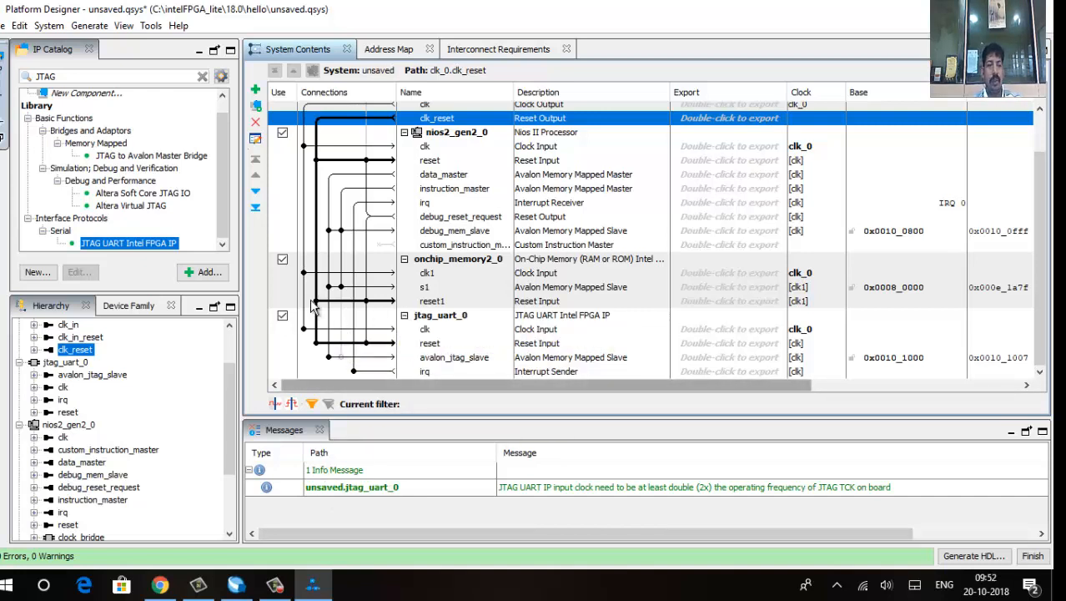
pyautogui.click(89, 26)
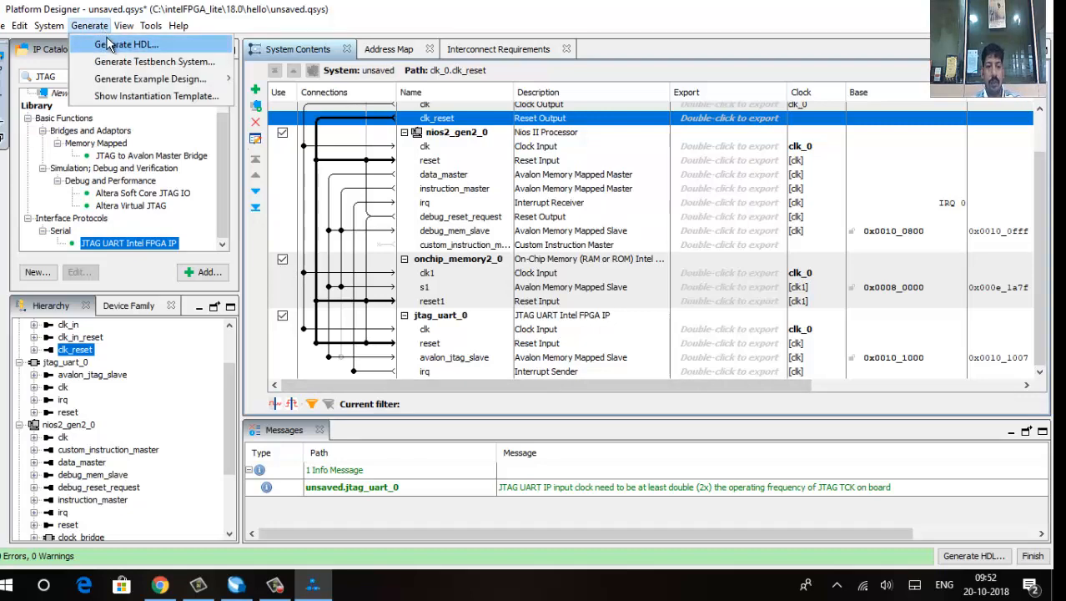
pyautogui.click(110, 45)
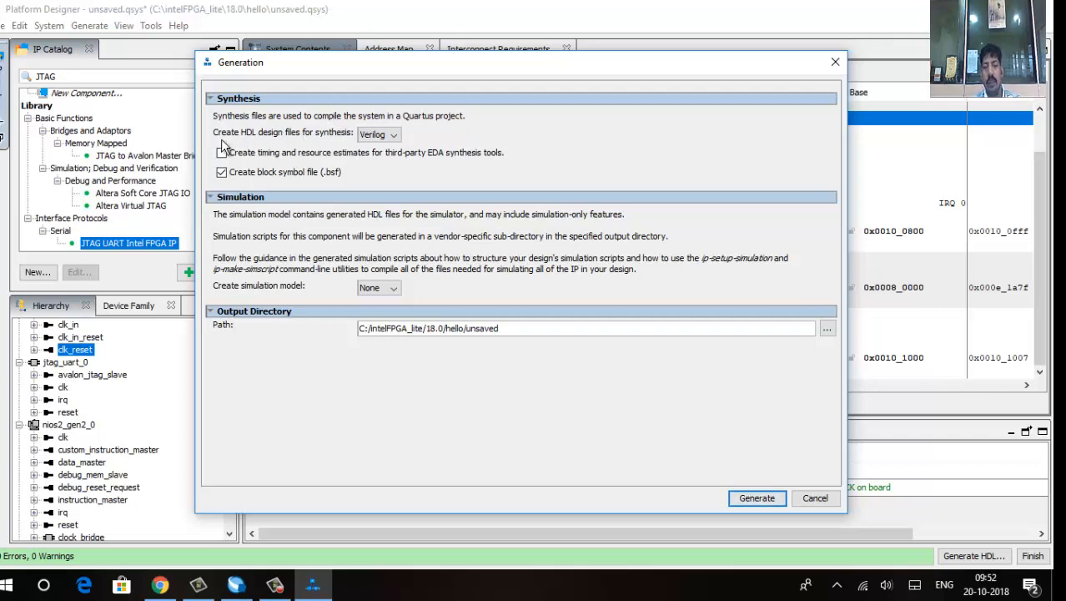
pyautogui.click(381, 138)
pyautogui.click(382, 139)
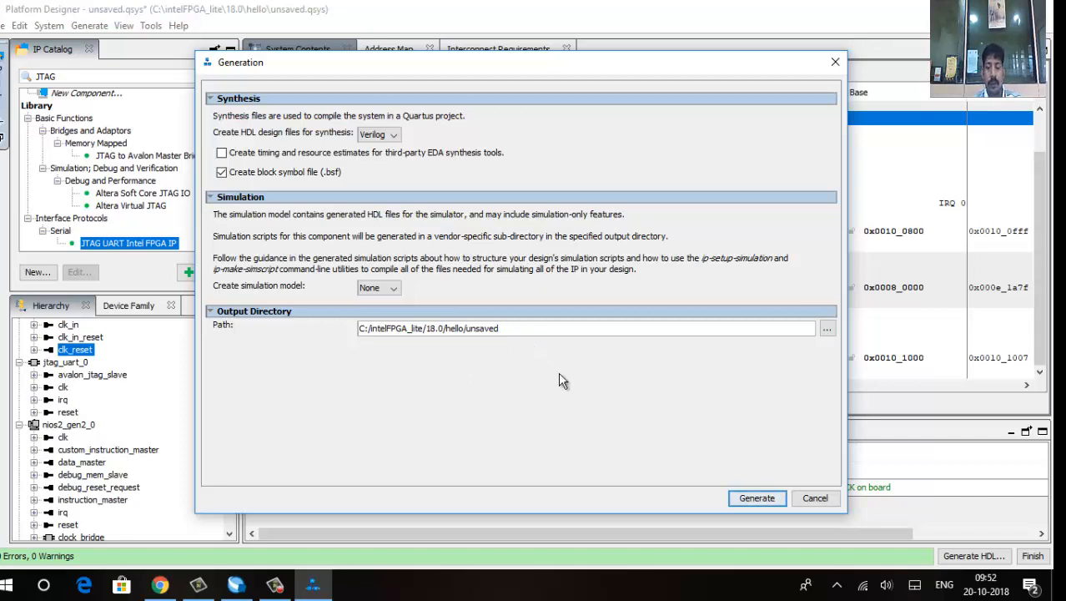
pyautogui.click(815, 499)
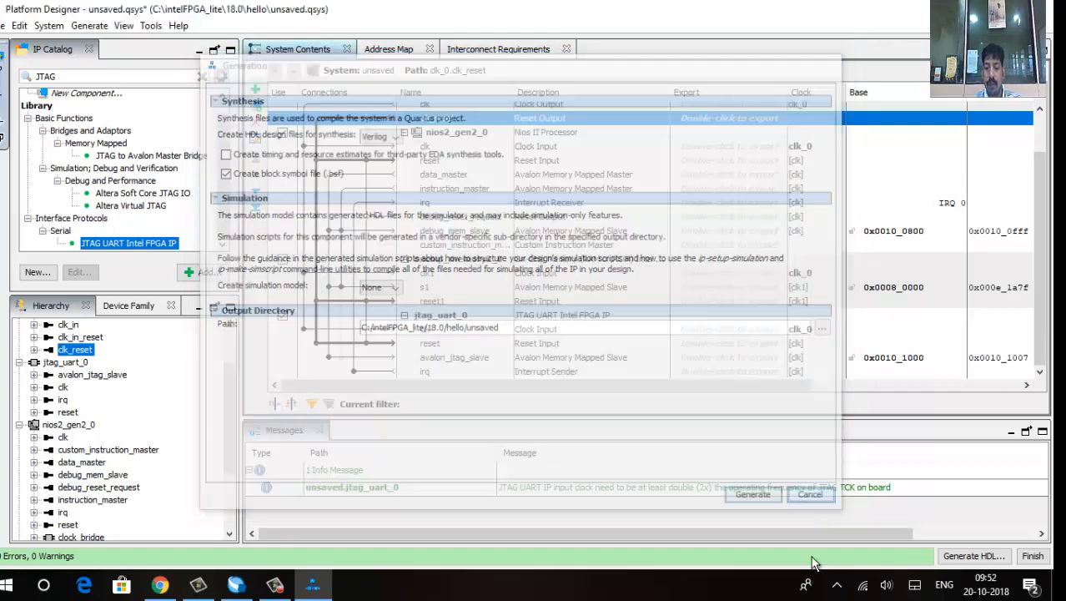
# - Save the system as hello.qsys in the hello project folder
pyautogui.click(6, 26)
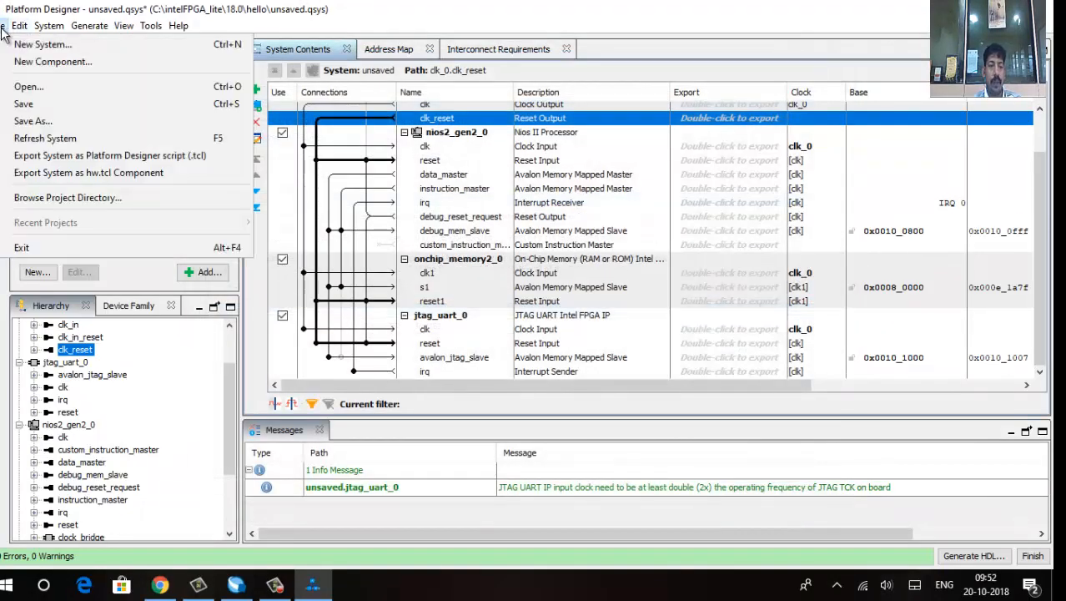
pyautogui.click(25, 102)
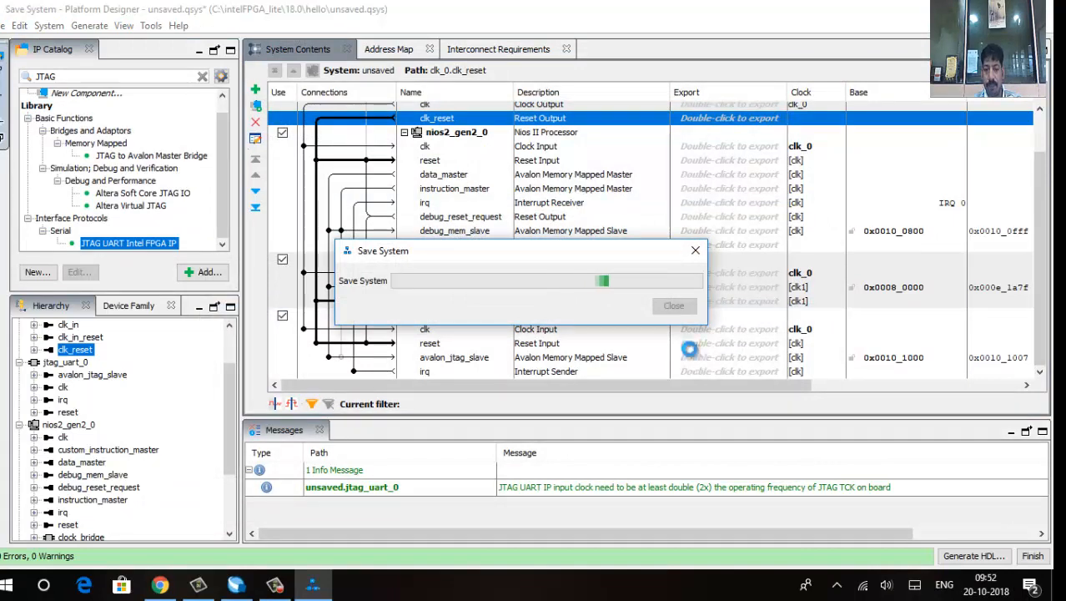
pyautogui.write('h')
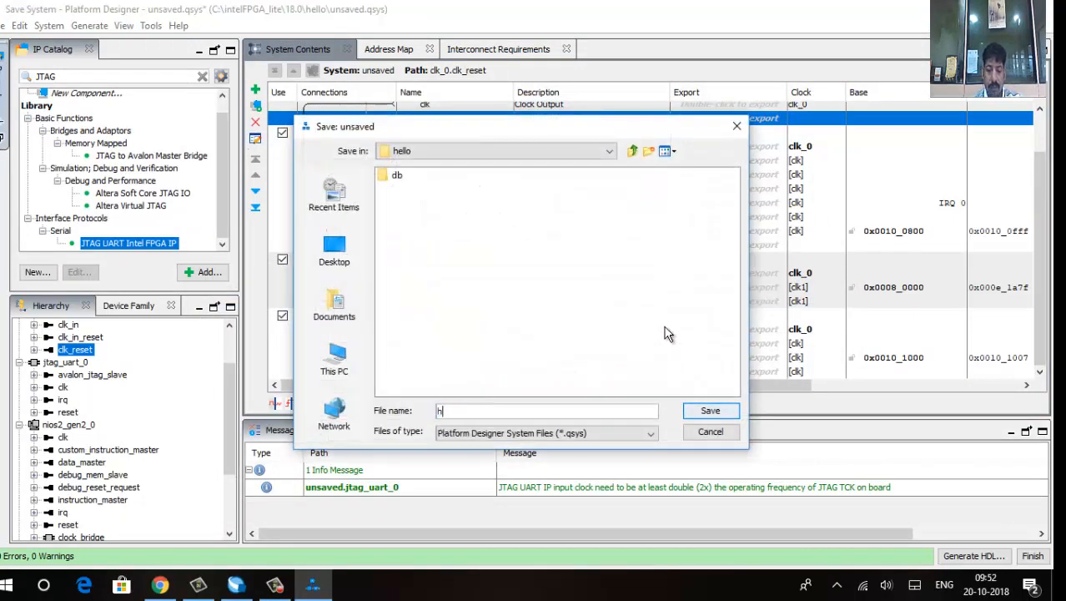
pyautogui.write('ello.')
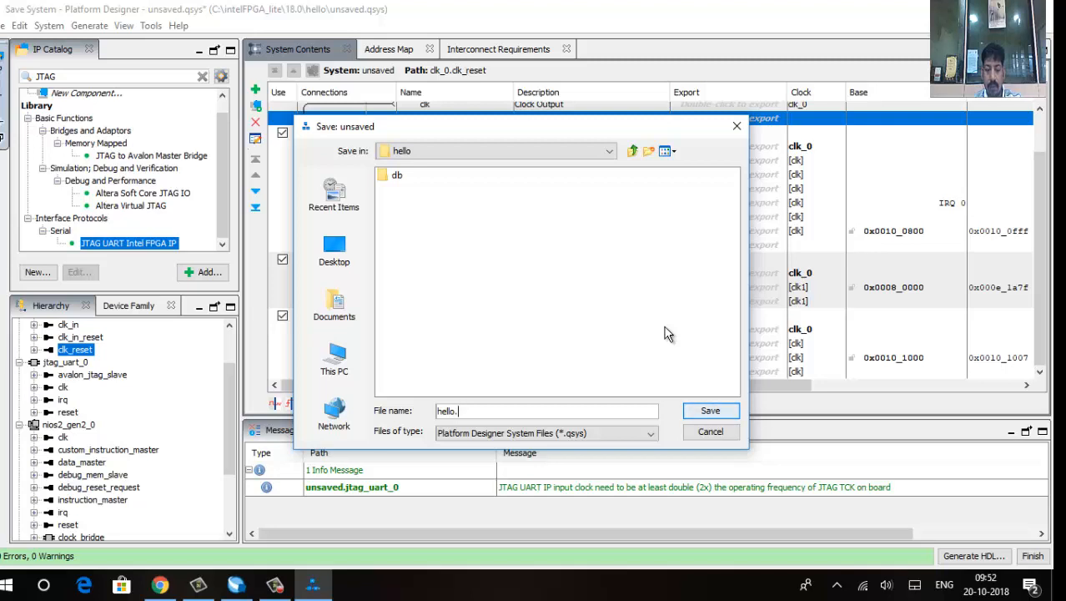
pyautogui.write('qsys')
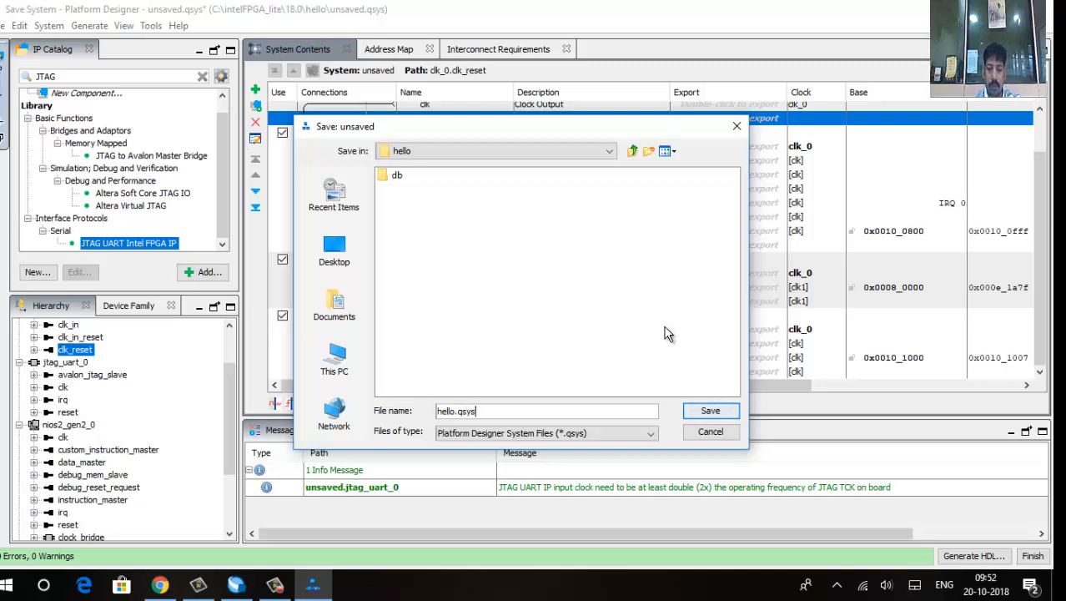
pyautogui.click(710, 412)
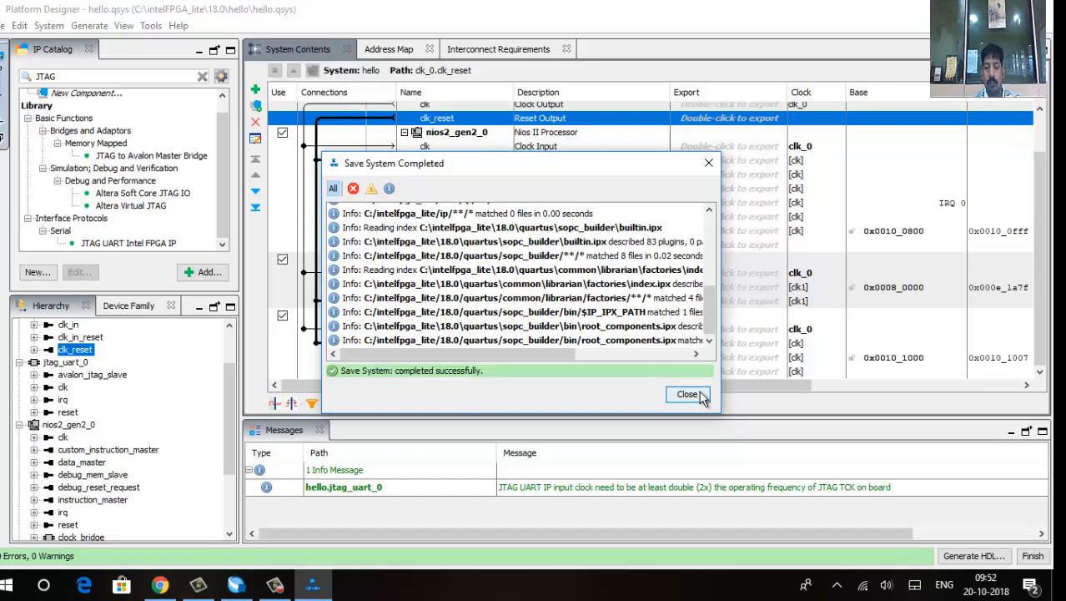
pyautogui.click(688, 394)
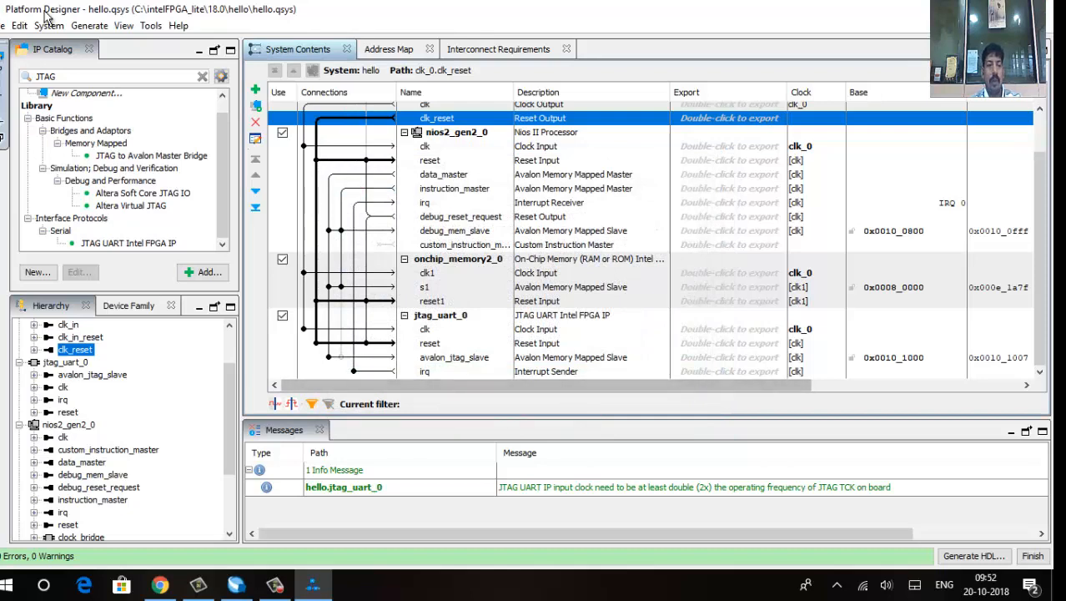
# - Generate the system's Verilog synthesis files and block symbol file in C:/intelFPGA_lite/18.0/hello/hello, without a simulation model
pyautogui.click(89, 26)
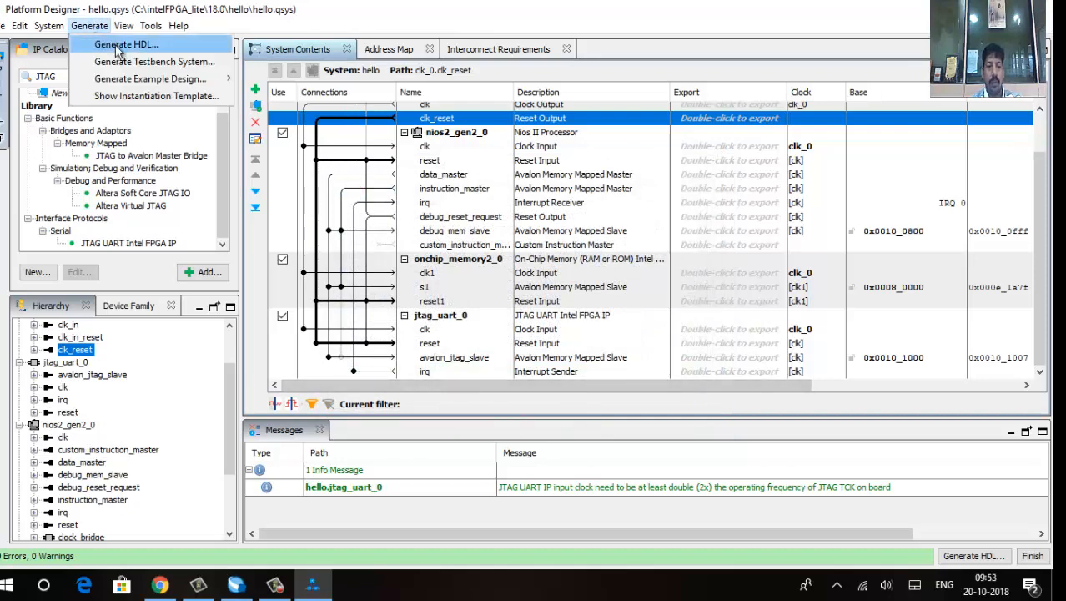
pyautogui.click(117, 45)
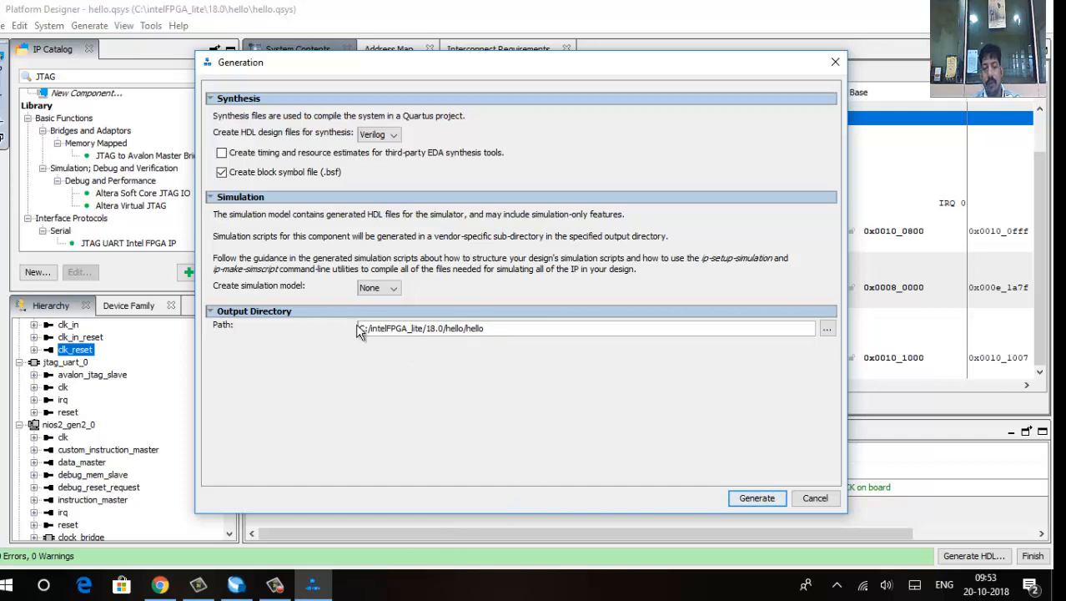
pyautogui.click(764, 500)
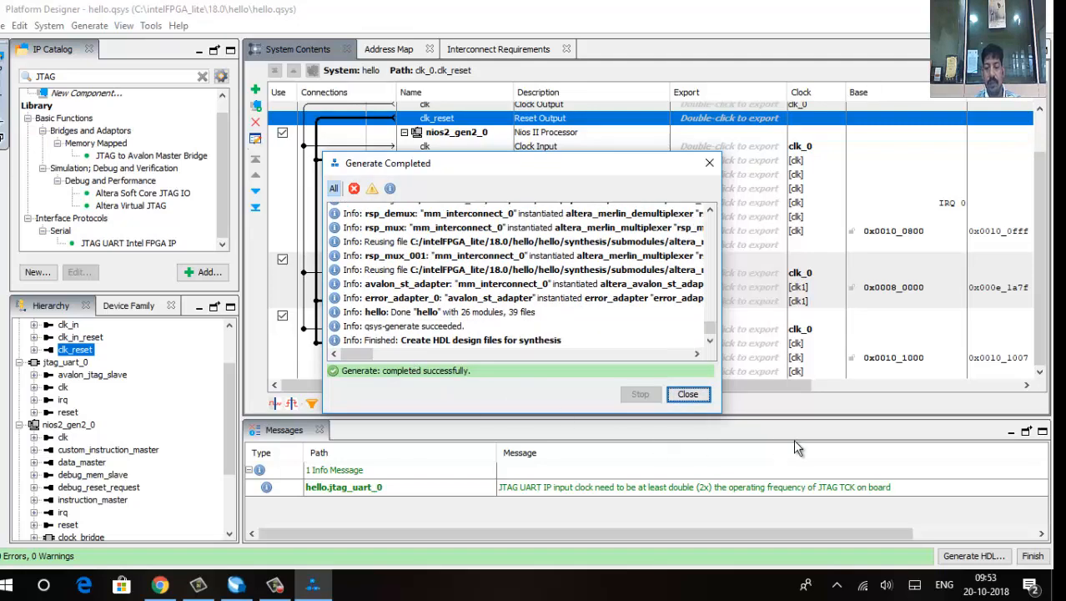
pyautogui.click(688, 396)
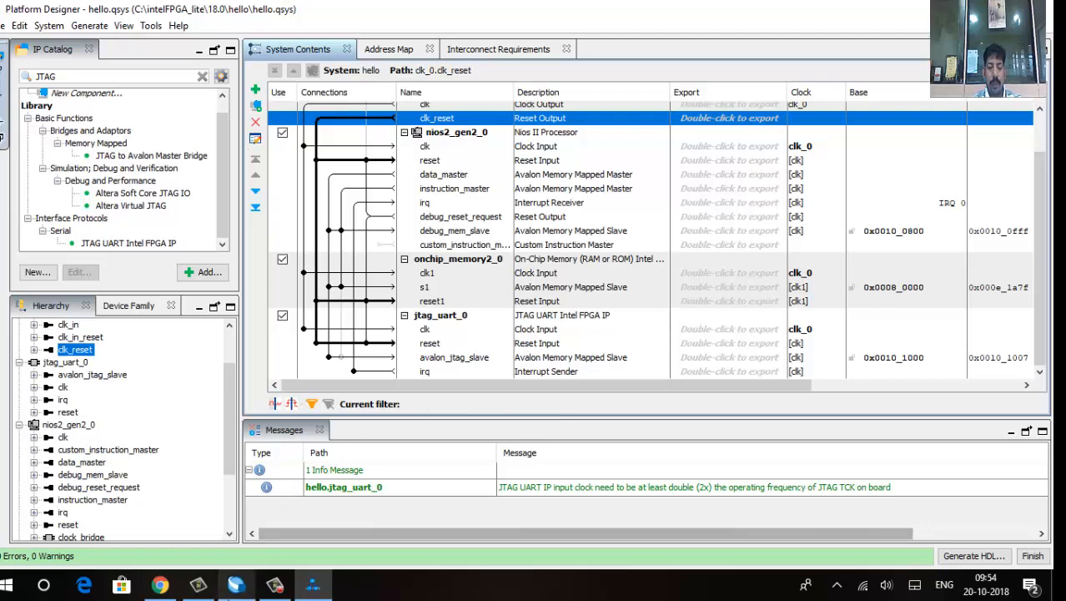
# - Switch to Quartus Prime and open the design file settings of the hello project
pyautogui.click(236, 583)
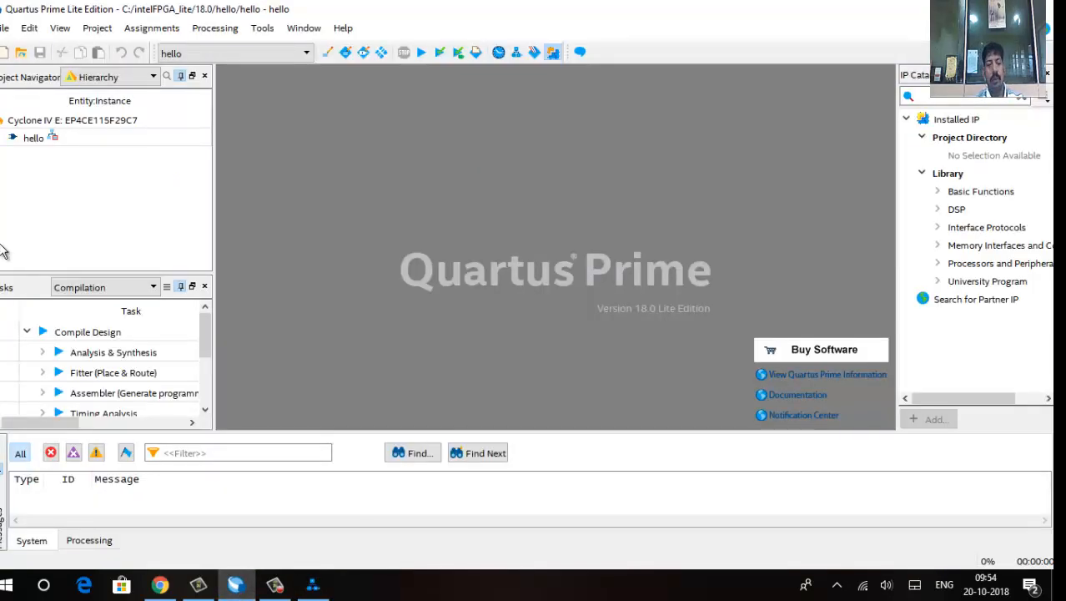
pyautogui.rightClick(92, 125)
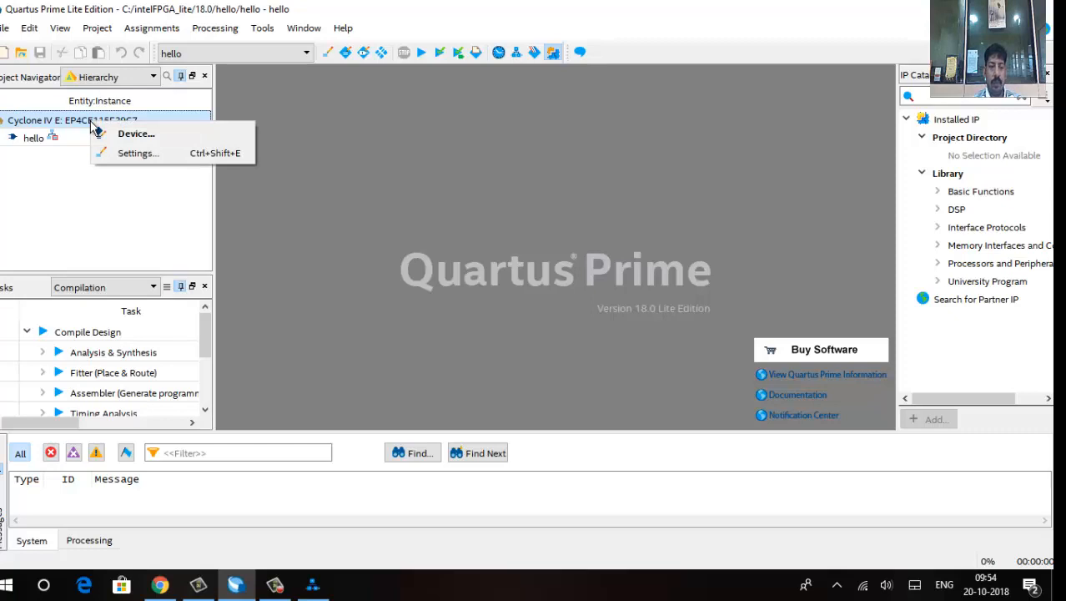
pyautogui.click(93, 193)
pyautogui.click(152, 28)
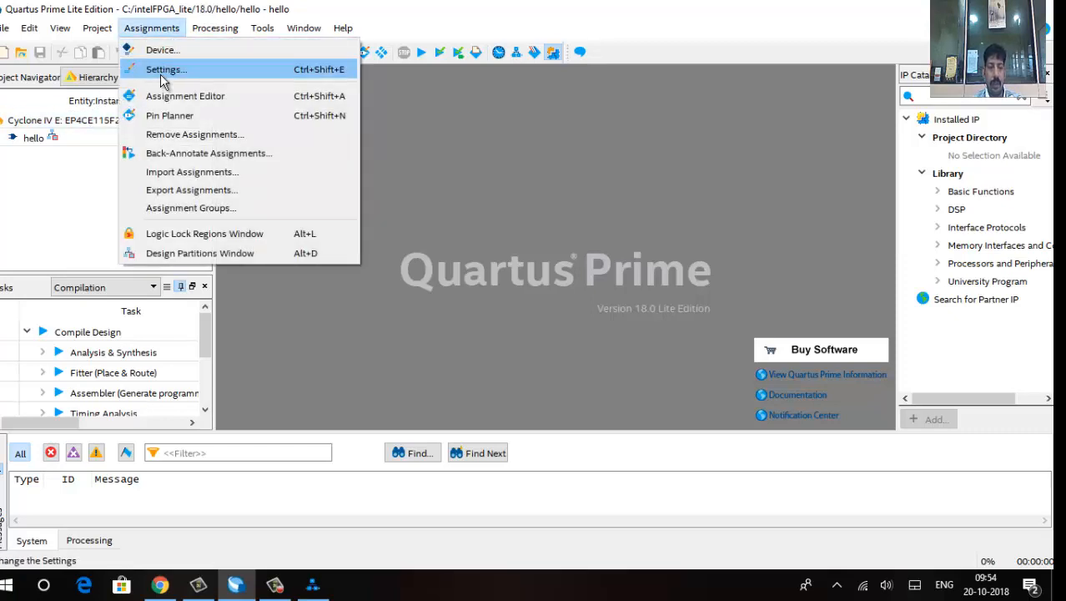
pyautogui.click(161, 71)
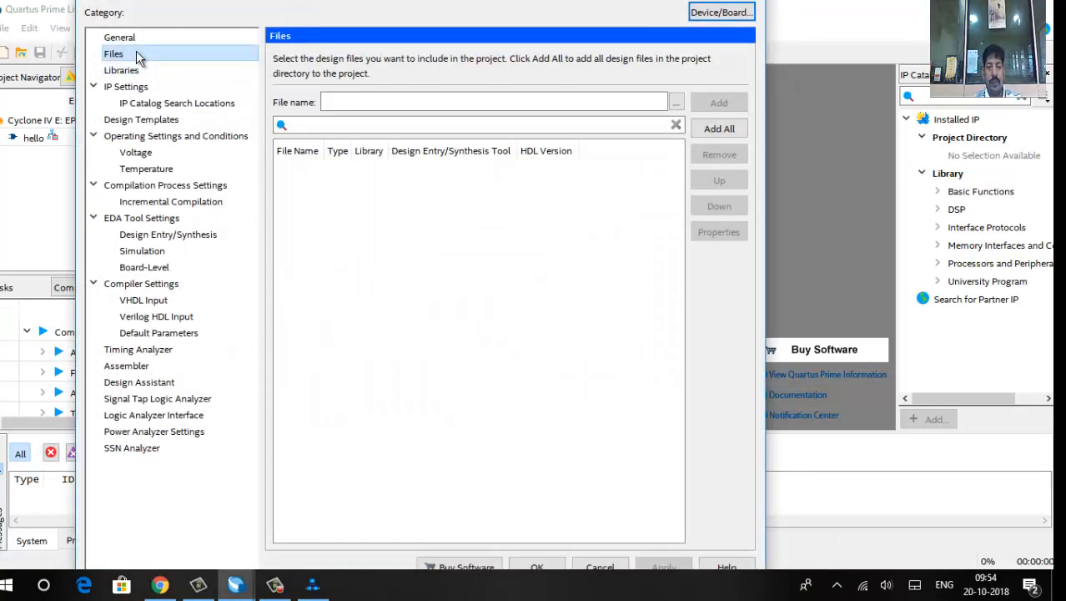
# - Add hello.qip and the Verilog file hello.v from the hello/synthesis folder to the project
pyautogui.click(676, 101)
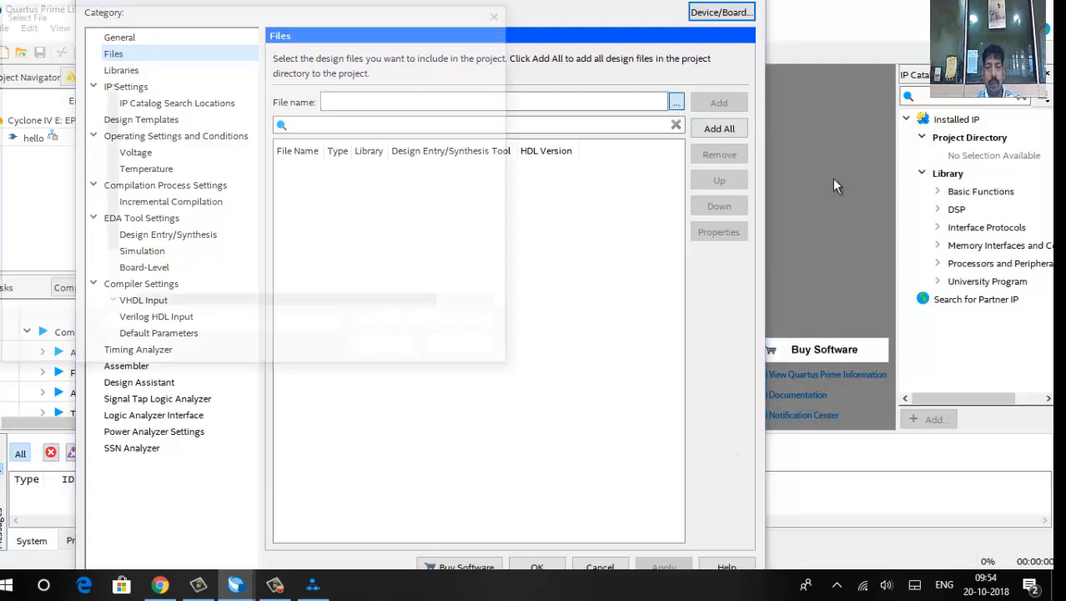
pyautogui.doubleClick(176, 141)
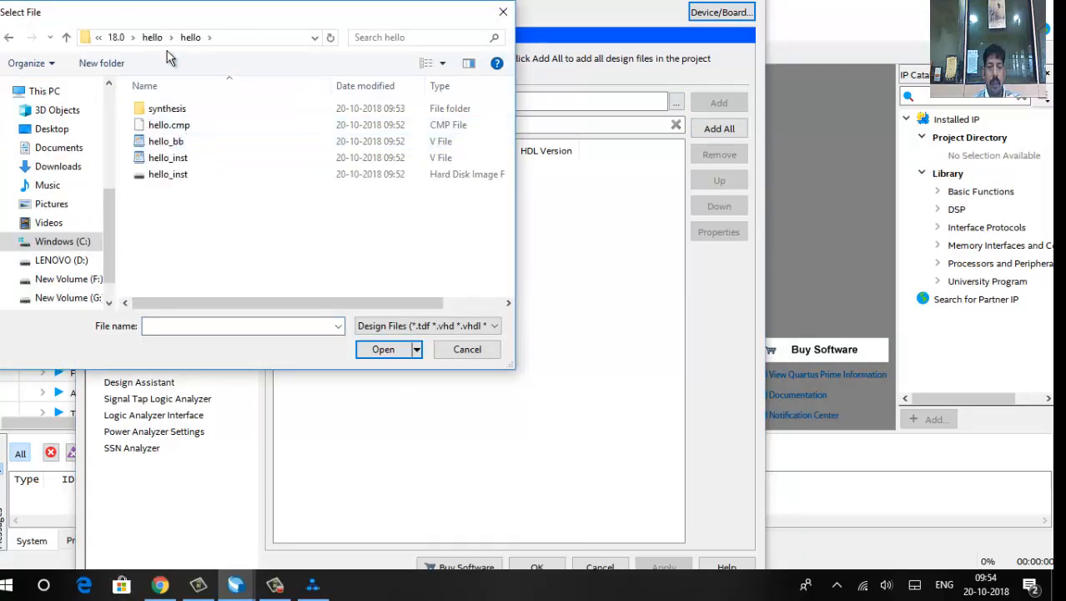
pyautogui.doubleClick(185, 110)
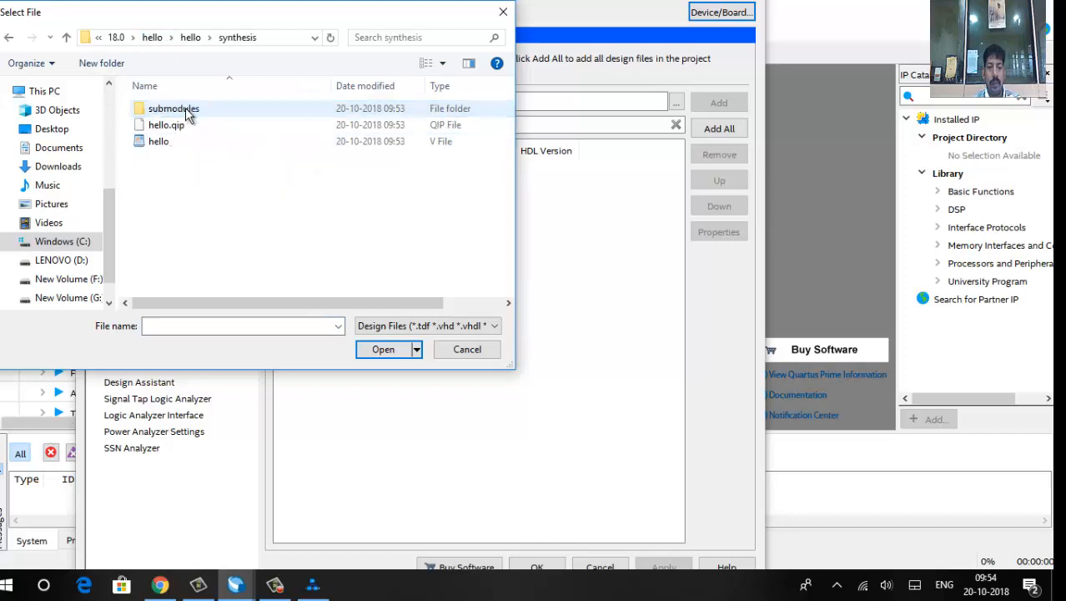
pyautogui.click(426, 327)
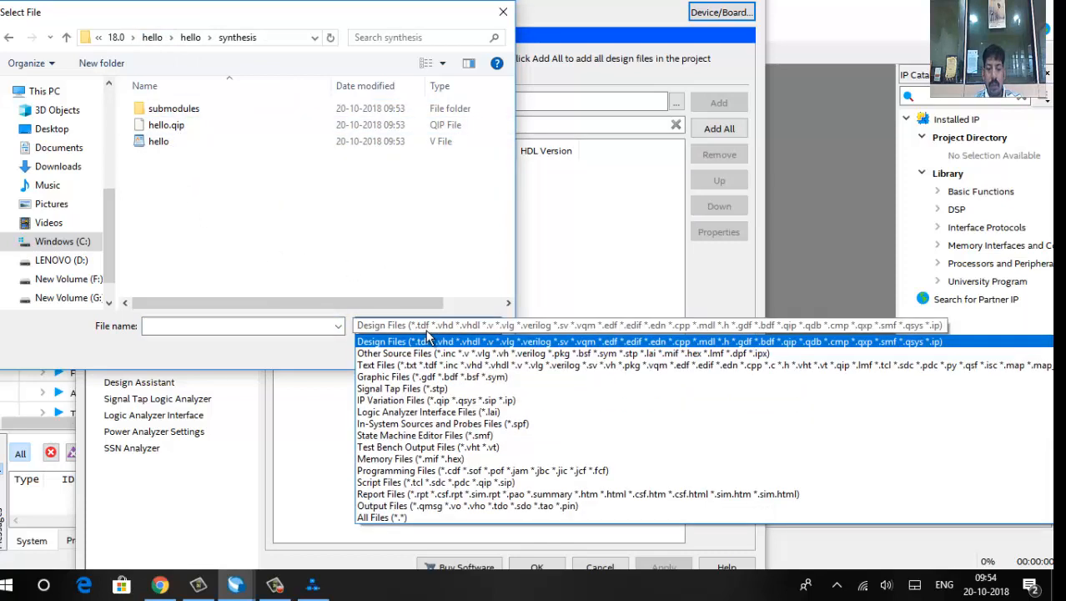
pyautogui.click(396, 517)
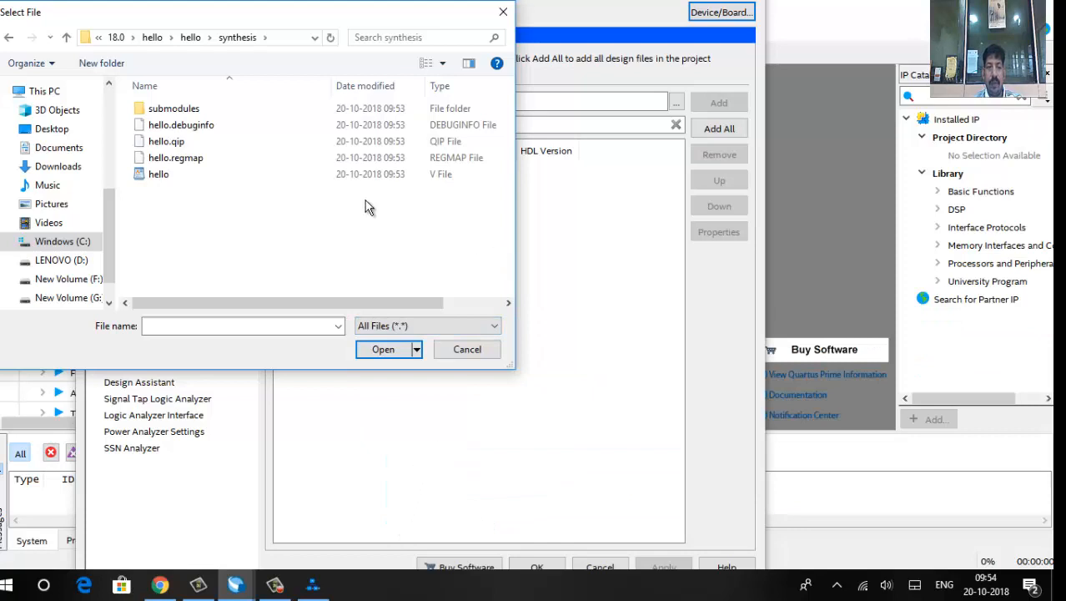
pyautogui.click(236, 177)
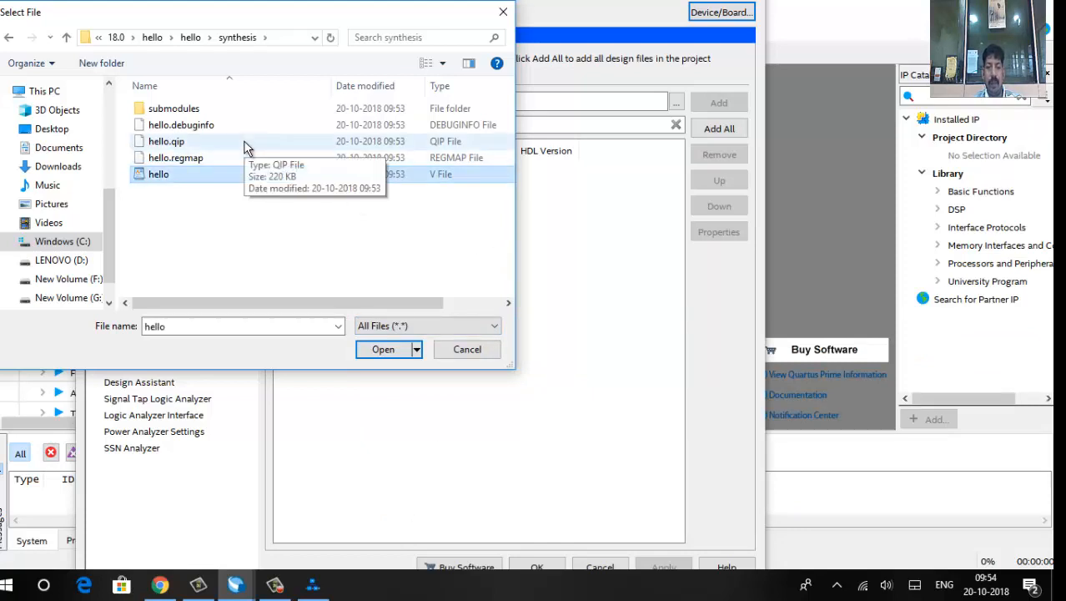
pyautogui.keyDown('ctrl'); pyautogui.click(244, 147); pyautogui.keyUp('ctrl')
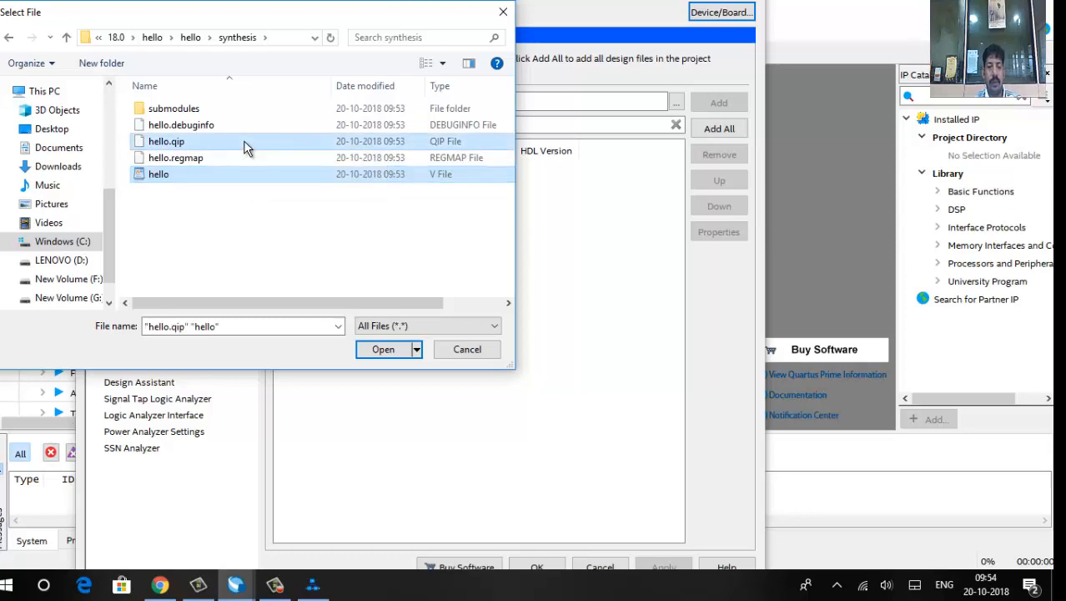
pyautogui.click(384, 349)
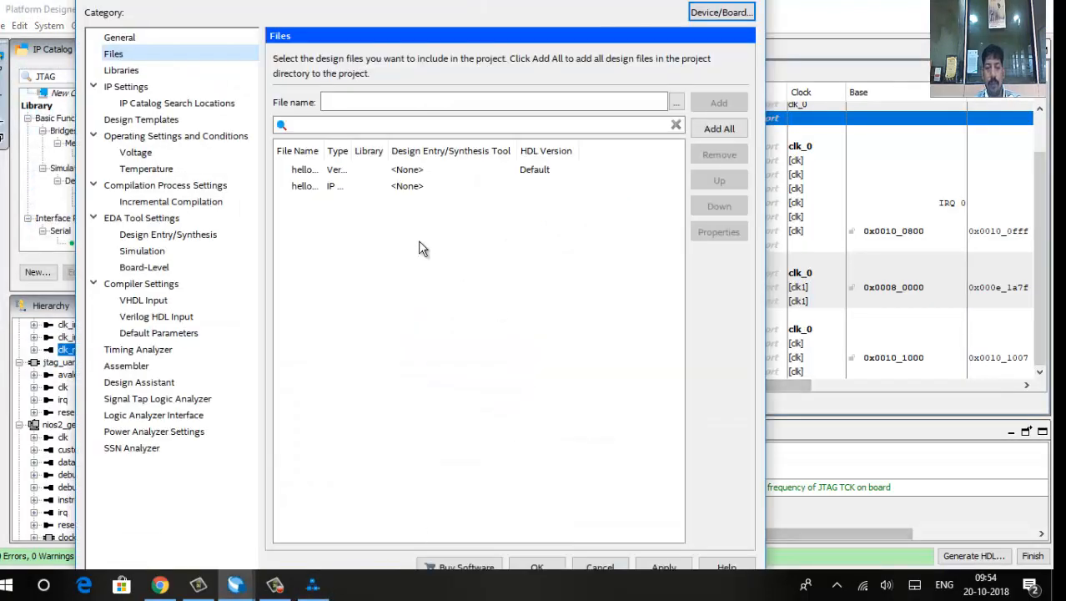
# - Move the hello.qip IP file above the Verilog file in the project's file order and apply the settings
pyautogui.click(321, 187)
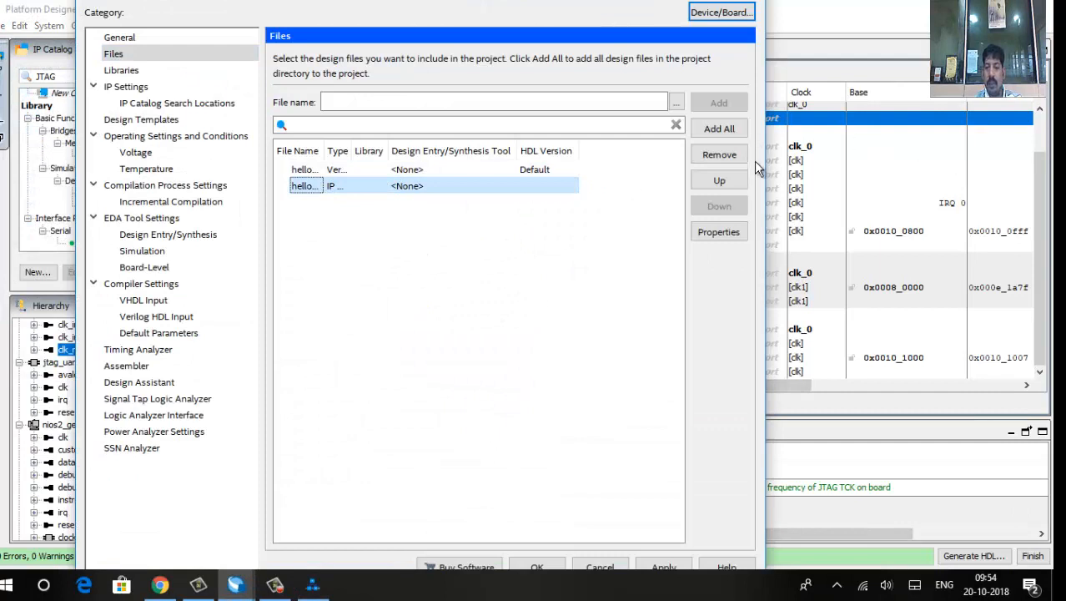
pyautogui.click(726, 181)
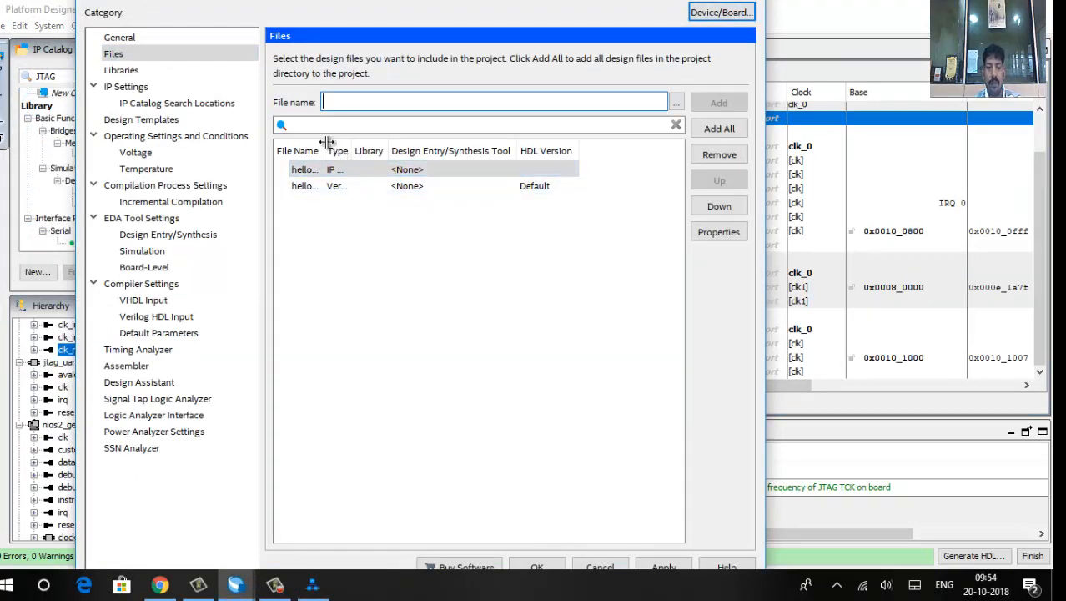
pyautogui.moveTo(327, 142); pyautogui.dragTo(363, 142)
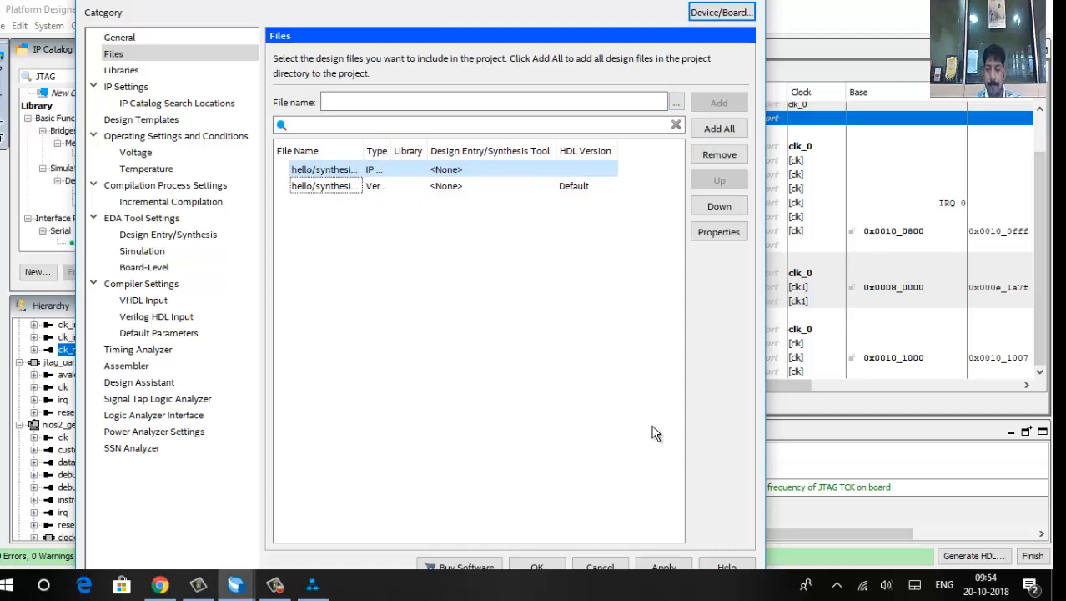
pyautogui.click(661, 566)
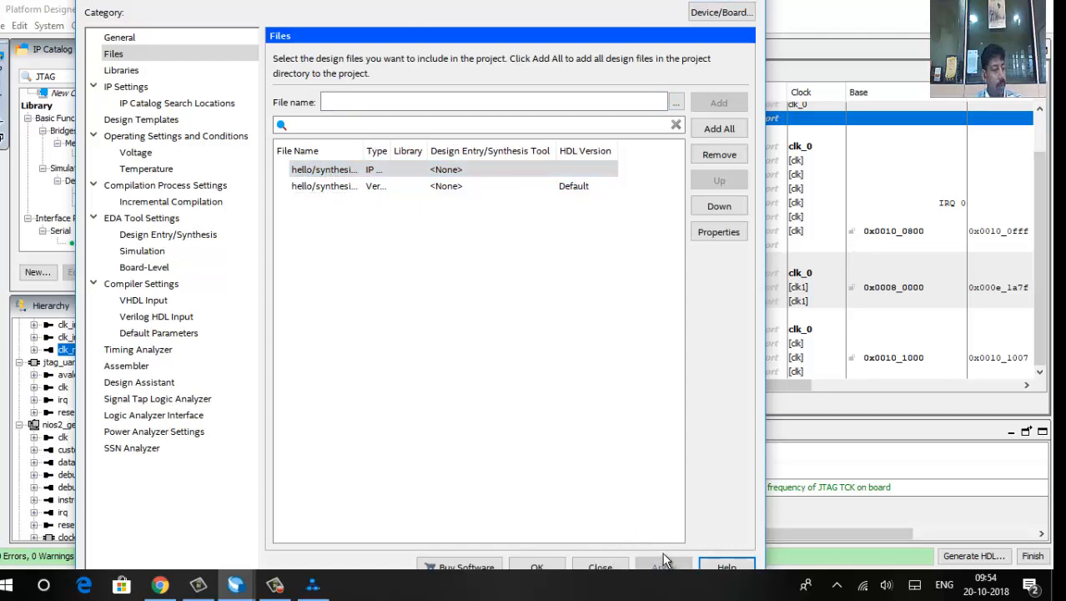
pyautogui.click(538, 567)
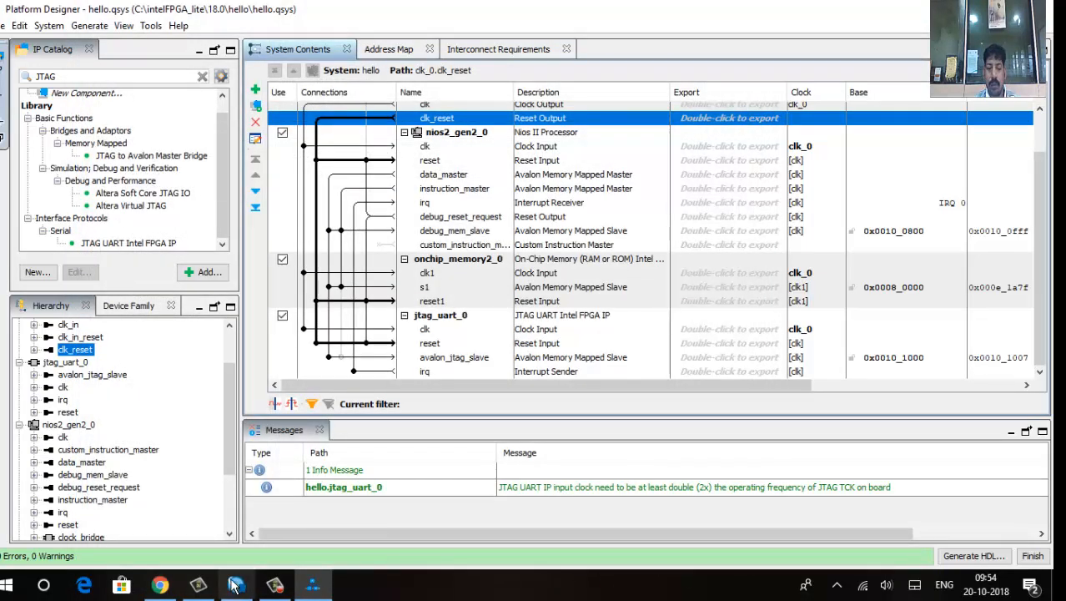
pyautogui.click(278, 585)
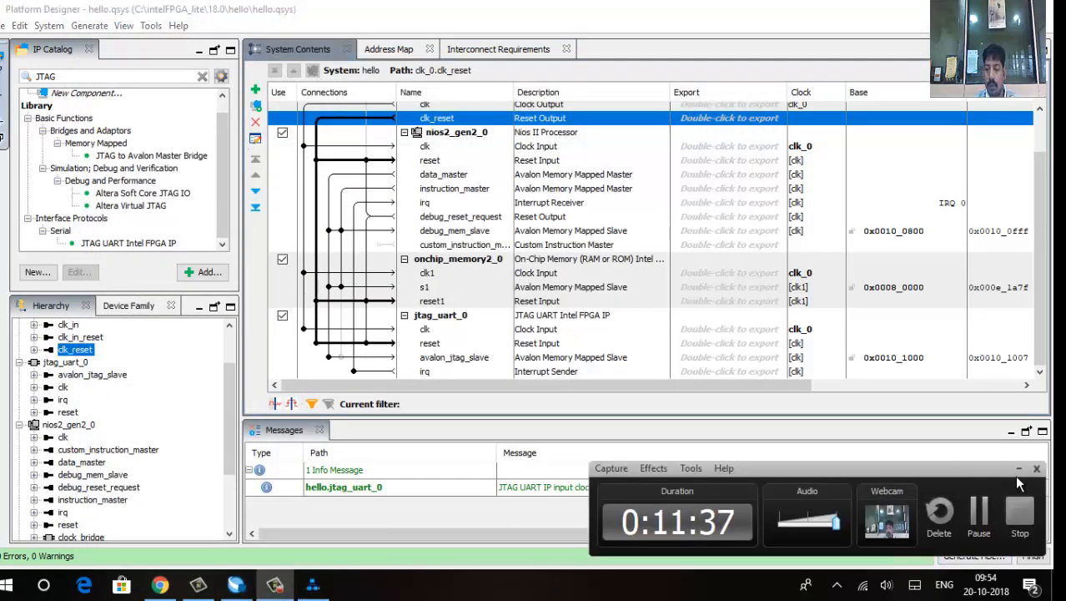
pyautogui.click(980, 512)
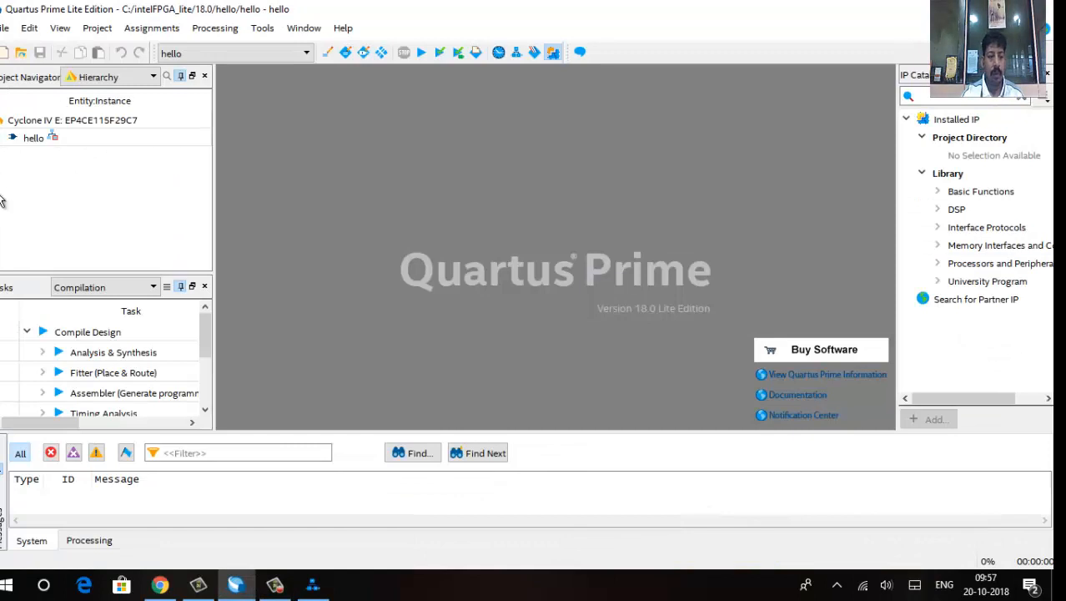
# - Open hello.v from the project's file list and examine its module ports, wires and component instances
pyautogui.click(115, 77)
pyautogui.click(111, 108)
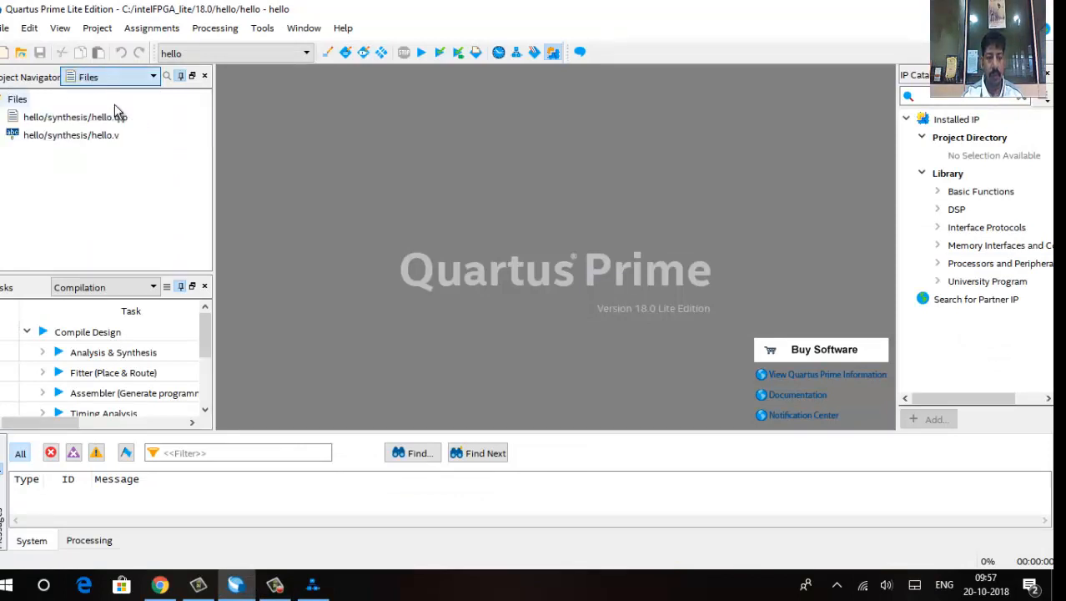
pyautogui.doubleClick(107, 135)
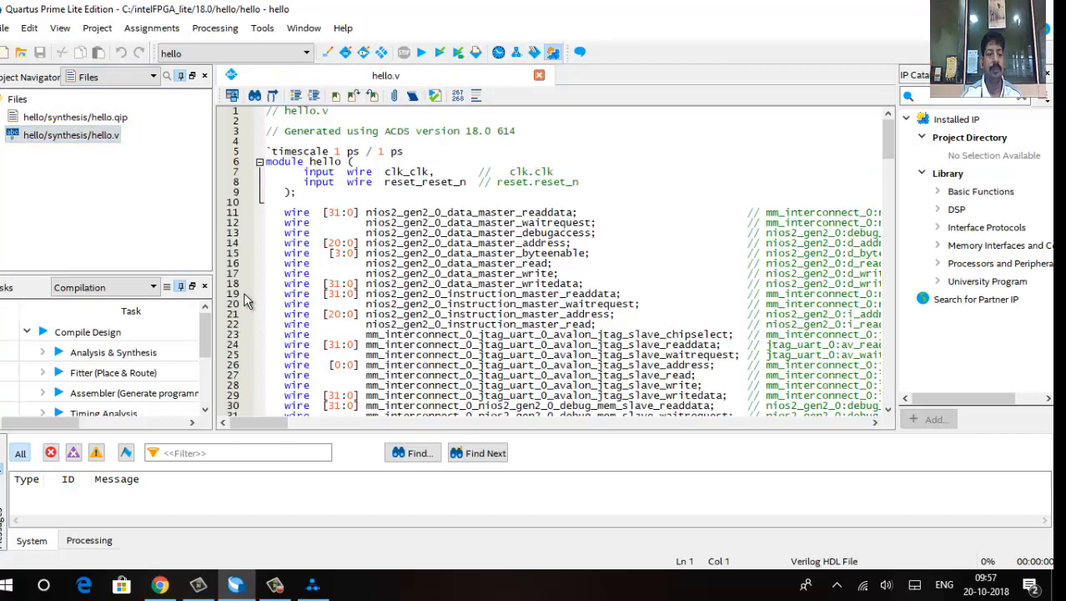
pyautogui.click(125, 76)
pyautogui.click(138, 93)
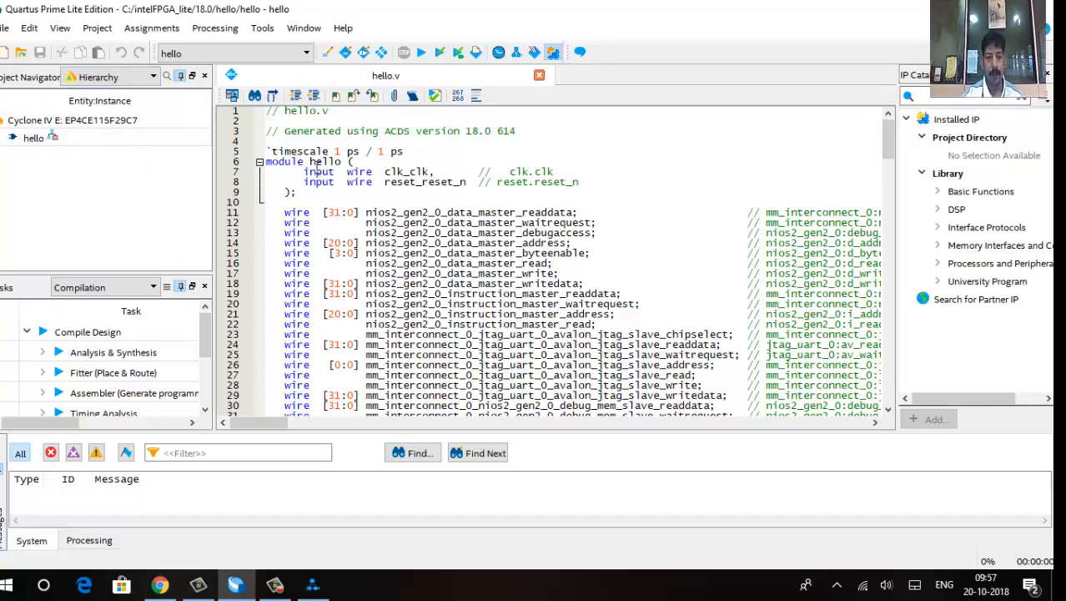
pyautogui.scroll(-20, 347, 272)
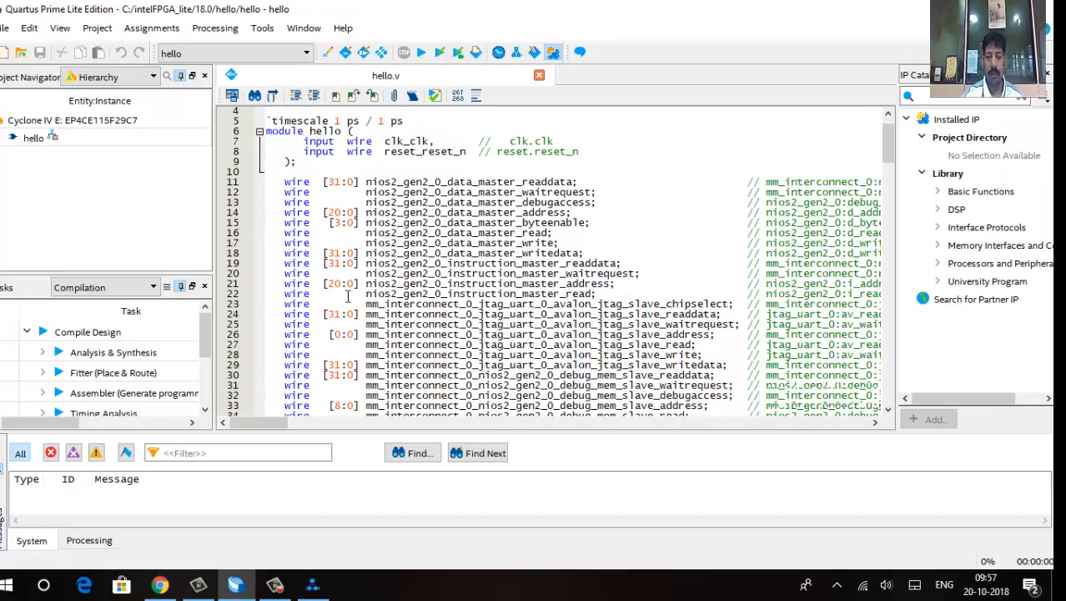
pyautogui.scroll(-3, 348, 294)
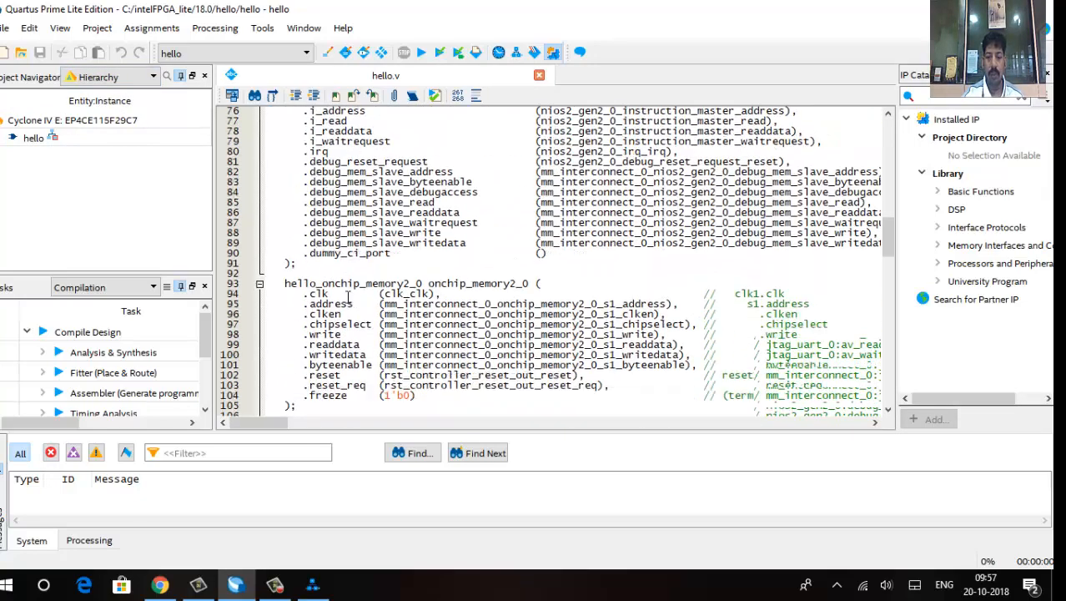
pyautogui.scroll(20, 348, 296)
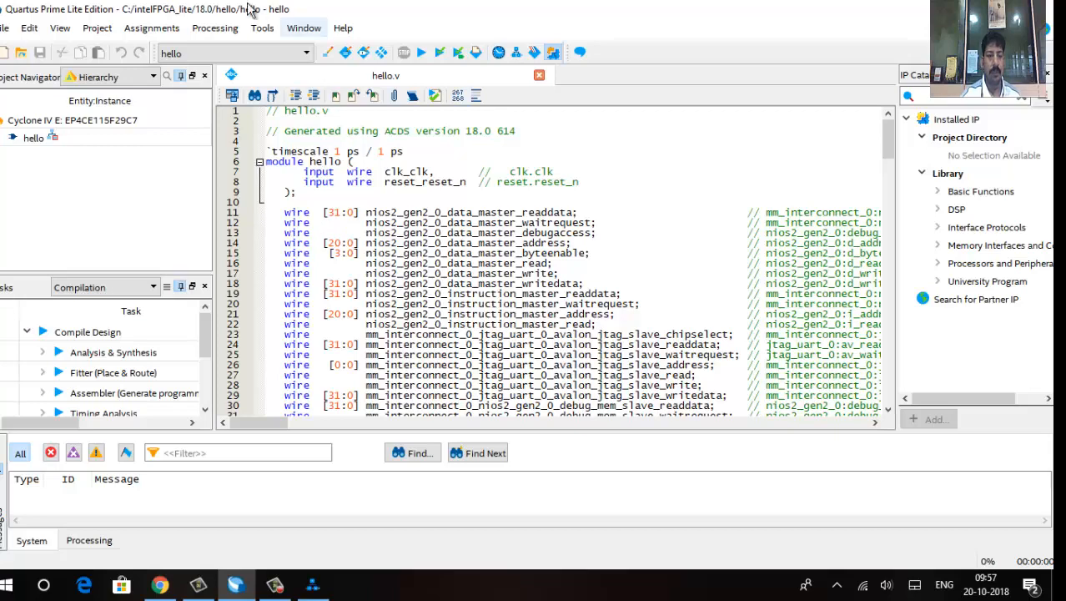
# - Start a full compilation of the hello project
pyautogui.click(218, 29)
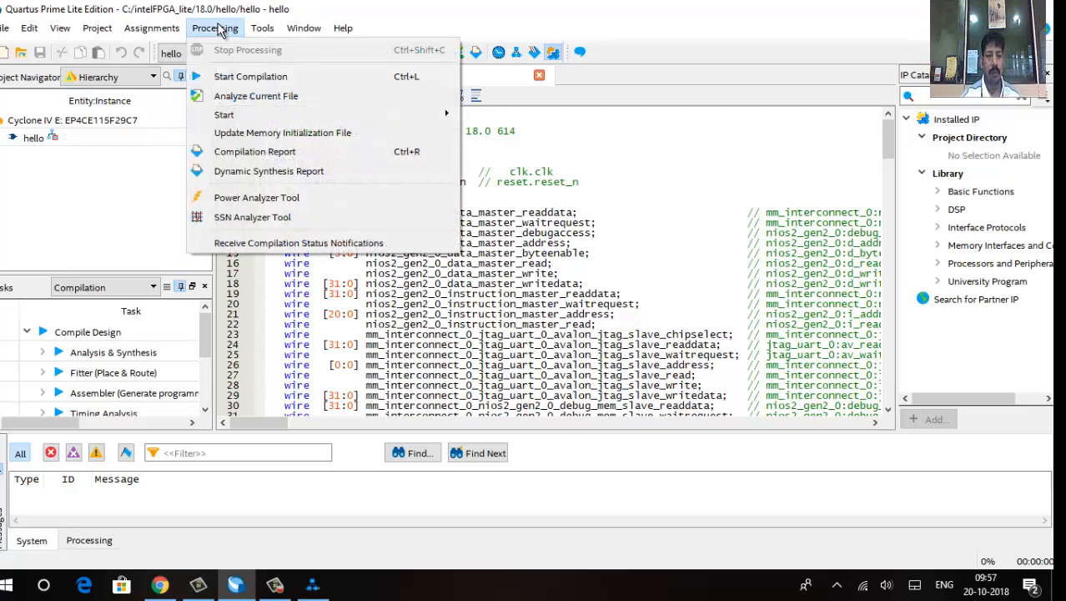
pyautogui.click(232, 77)
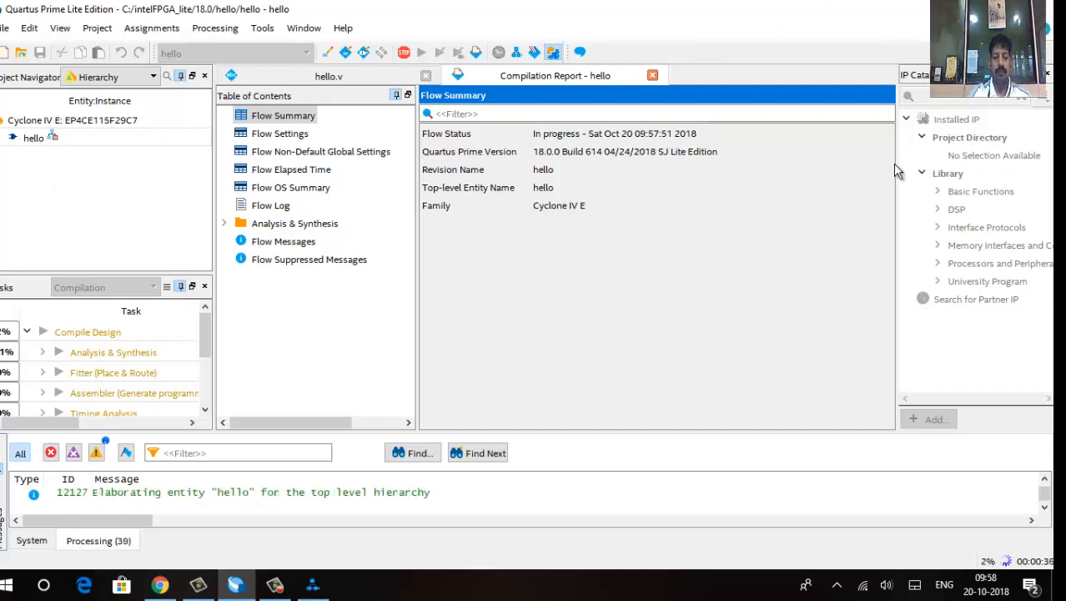
# - Switch to Platform Designer and launch the Nios II Software Build Tools for Eclipse
pyautogui.click(313, 588)
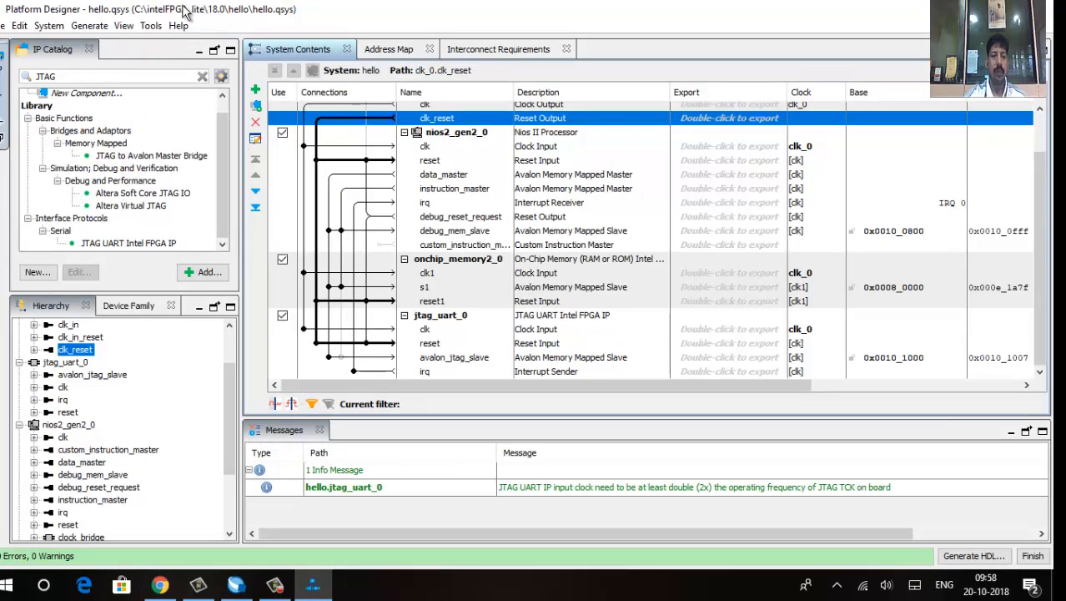
pyautogui.click(151, 28)
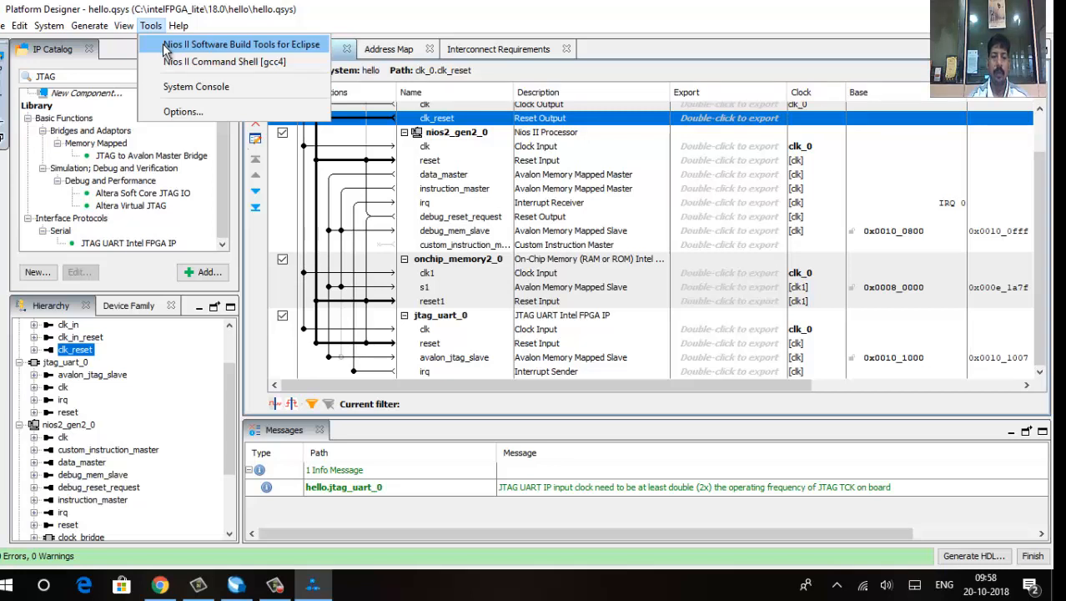
pyautogui.click(164, 47)
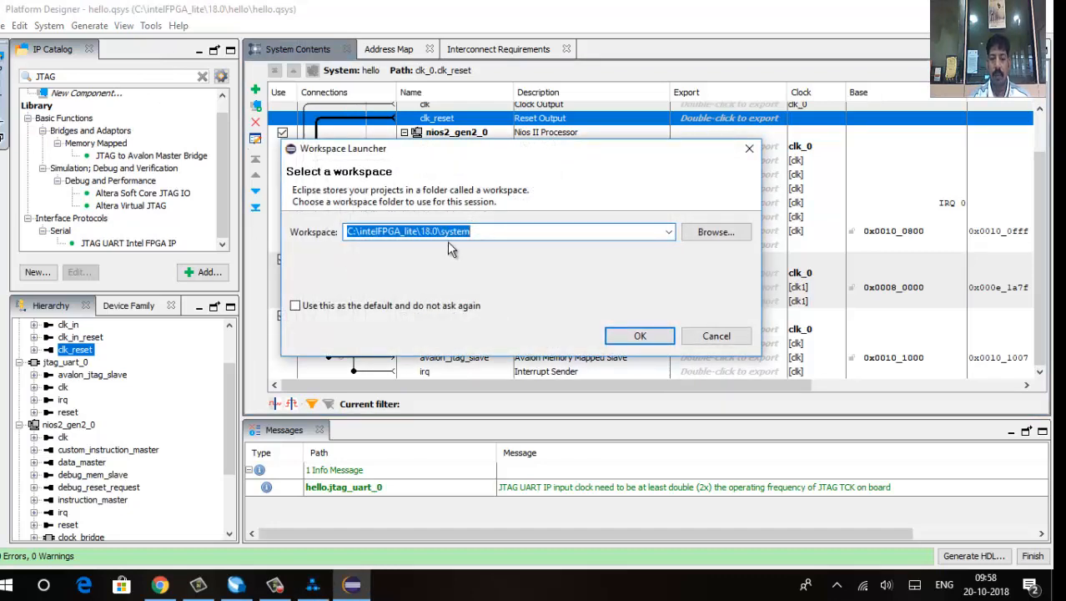
# - Choose C:\intelFPGA_lite\18.0\hello as the Eclipse workspace and maximize the Nios II workbench window
pyautogui.click(570, 232)
pyautogui.click(702, 237)
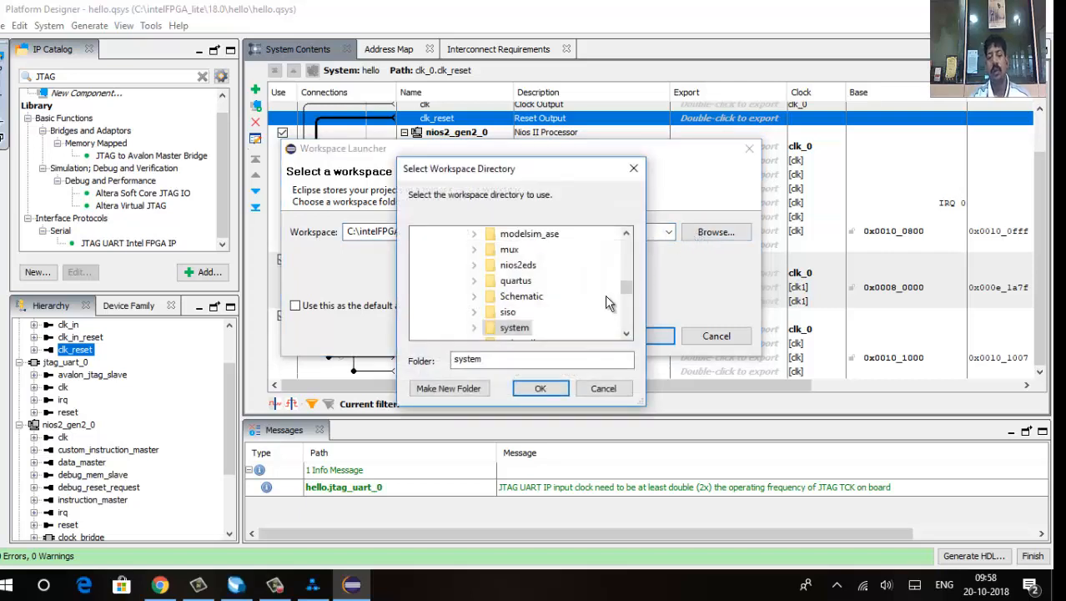
pyautogui.scroll(5, 617, 298)
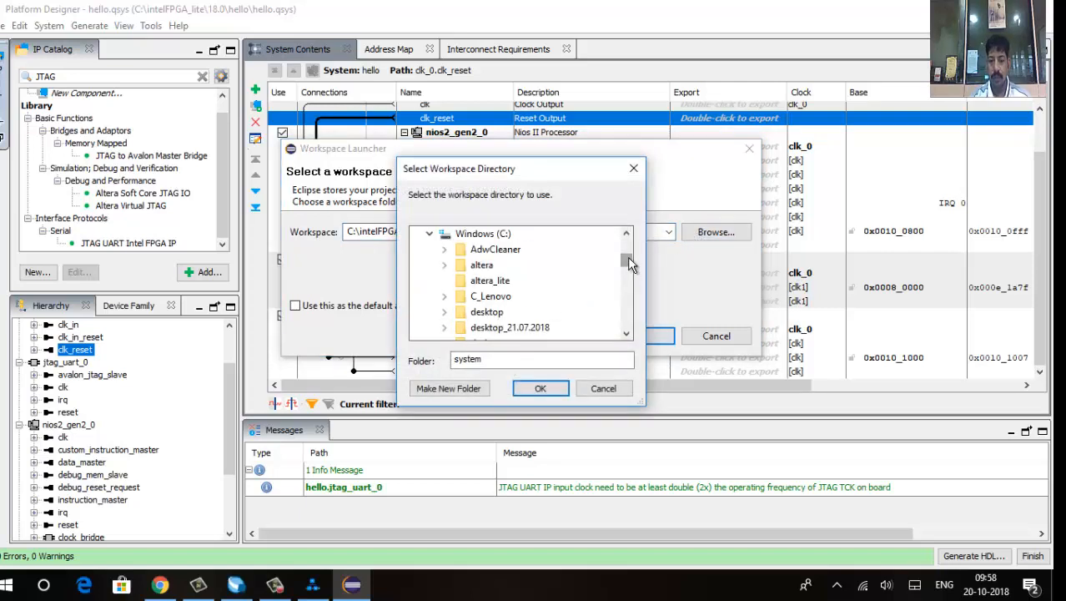
pyautogui.moveTo(628, 257); pyautogui.dragTo(637, 277)
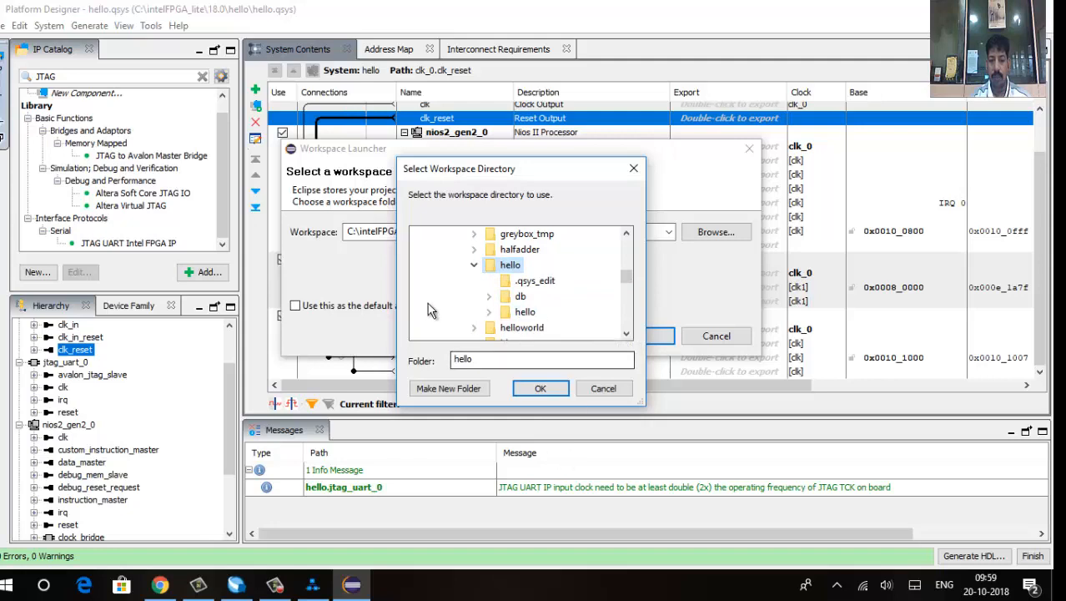
pyautogui.click(540, 390)
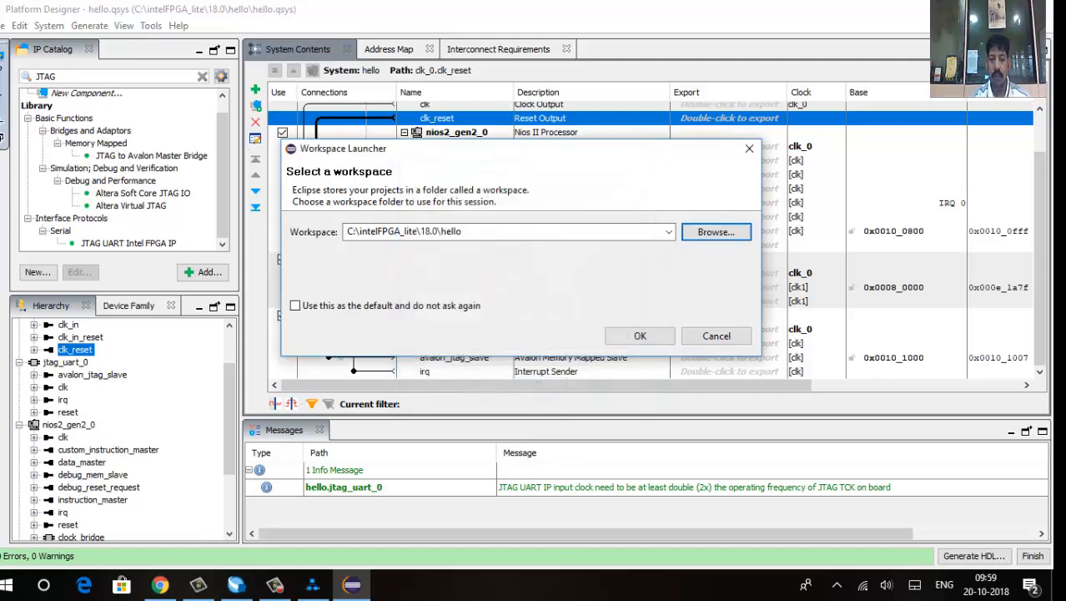
pyautogui.click(637, 344)
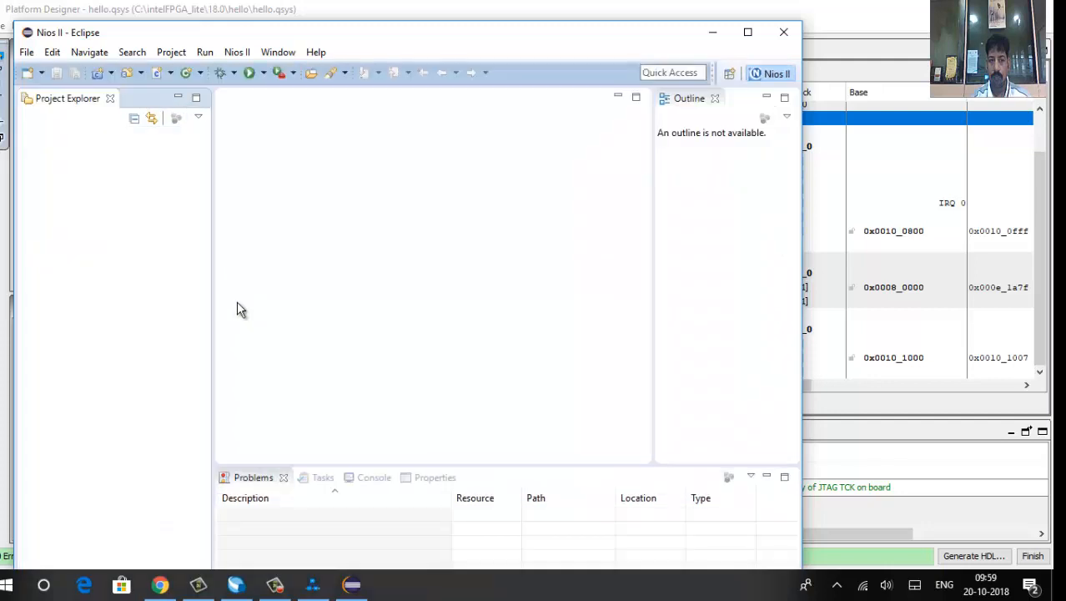
pyautogui.click(748, 32)
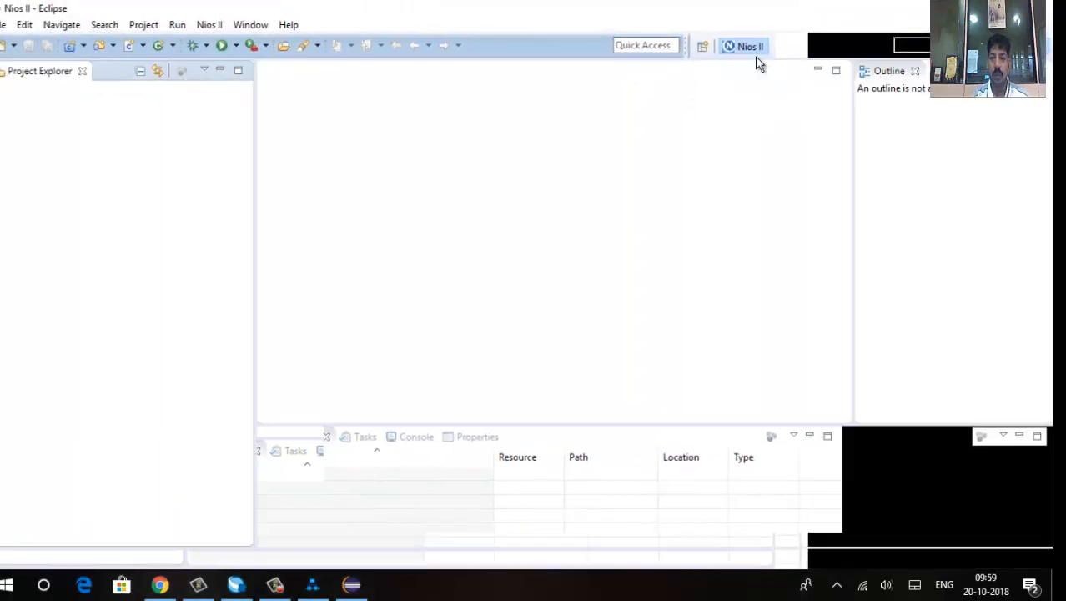
# - Check the compilation progress in Quartus Prime and start a new Nios II Application and BSP from Template in Eclipse
pyautogui.click(240, 586)
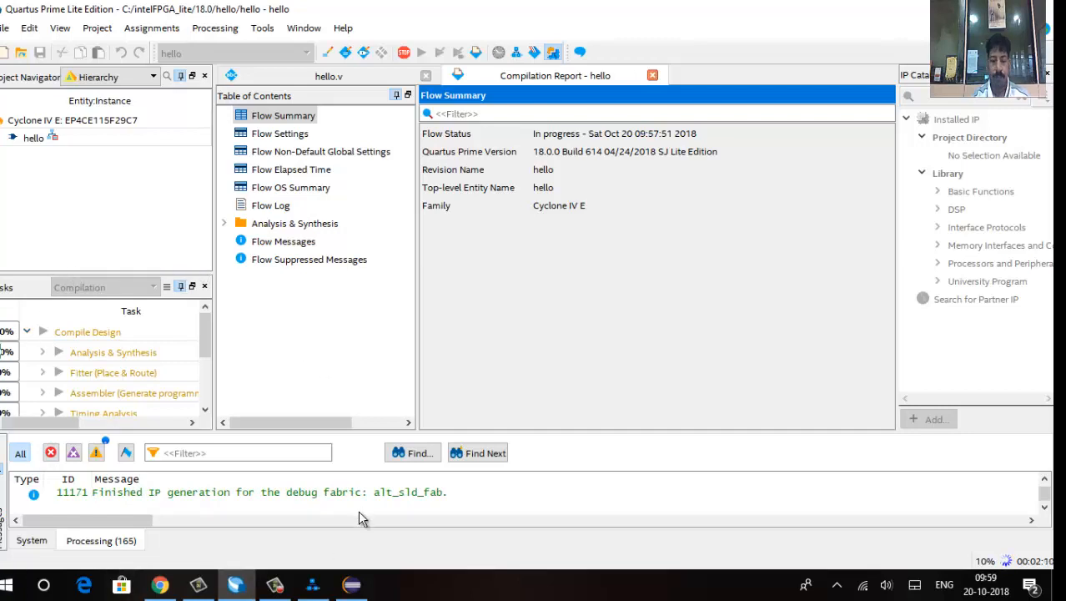
pyautogui.click(351, 584)
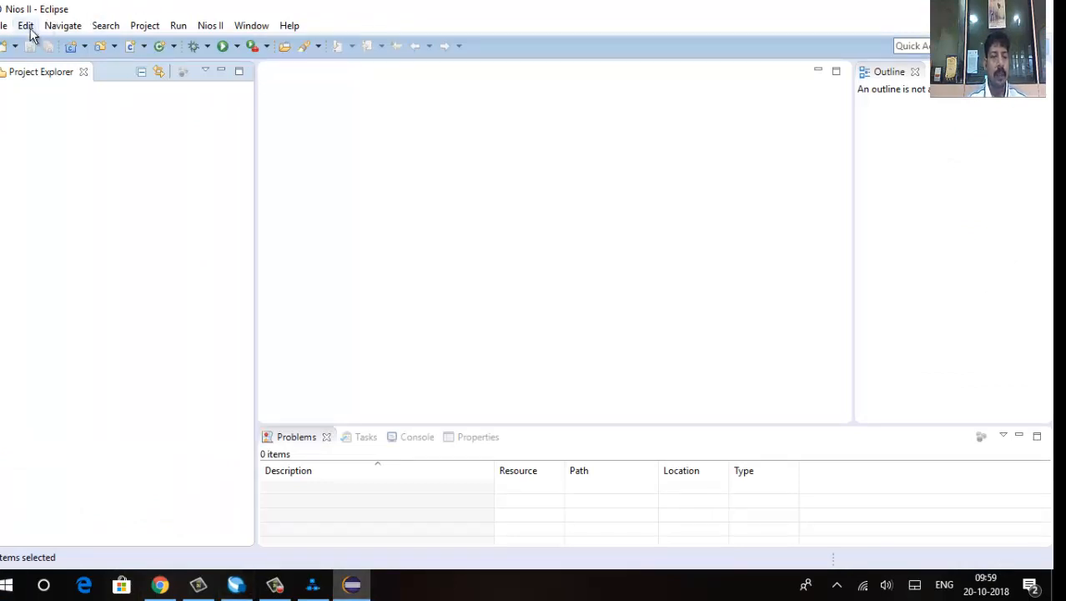
pyautogui.click(3, 25)
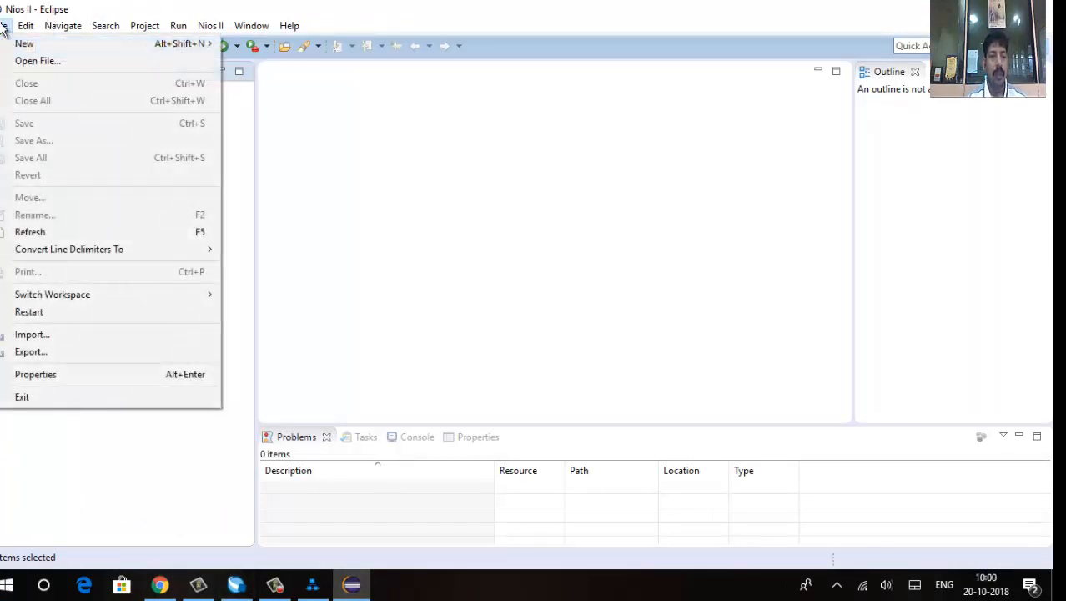
pyautogui.moveTo(19, 42)
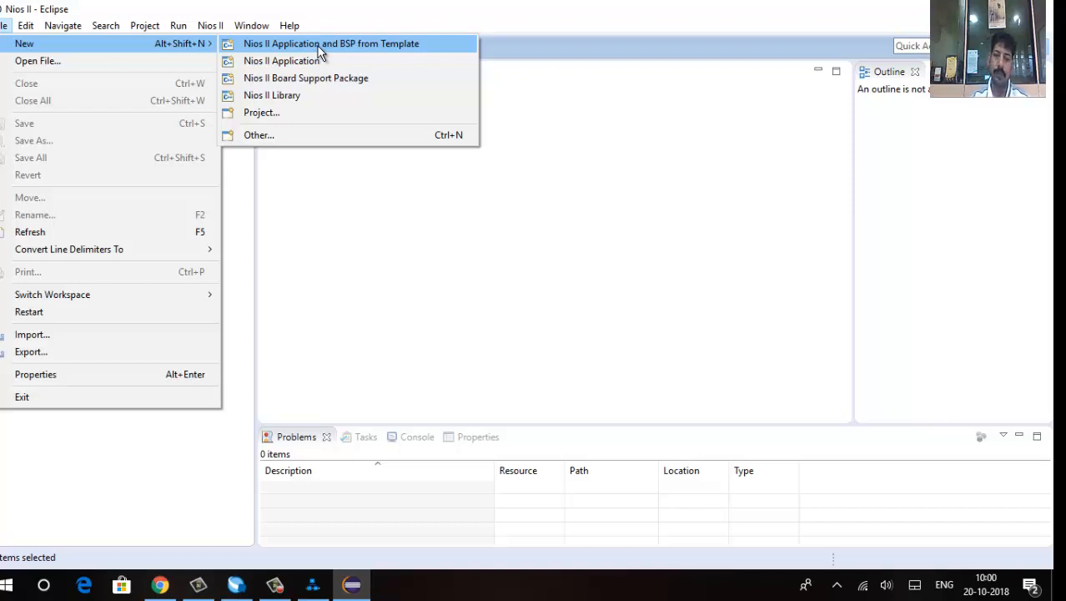
pyautogui.click(322, 48)
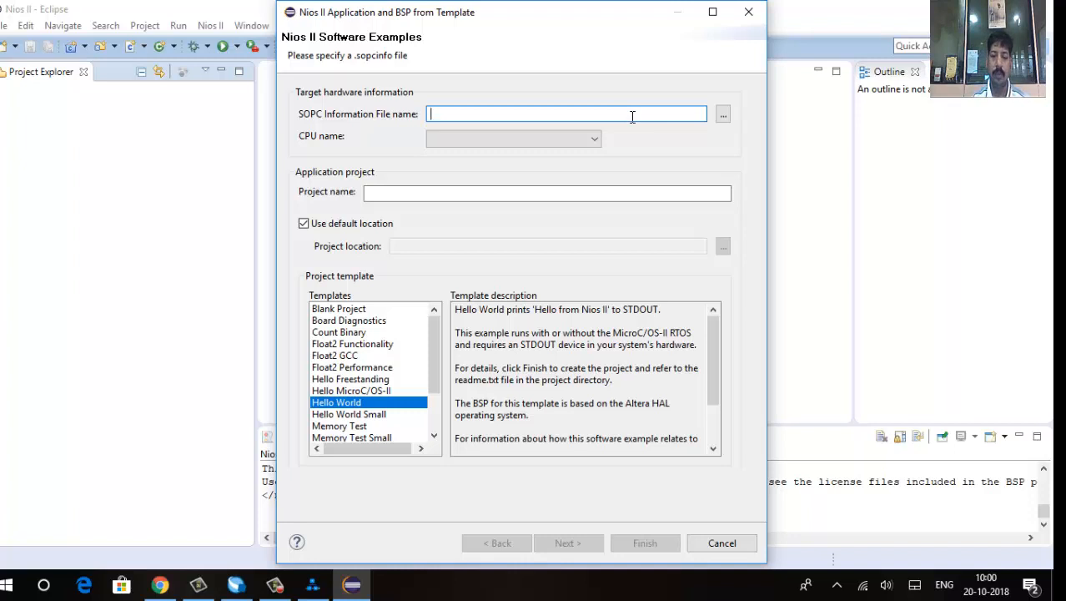
# - Select hello.sopcinfo from C:\intelFPGA_lite\18.0\hello as the target hardware's SOPC information file
pyautogui.click(724, 117)
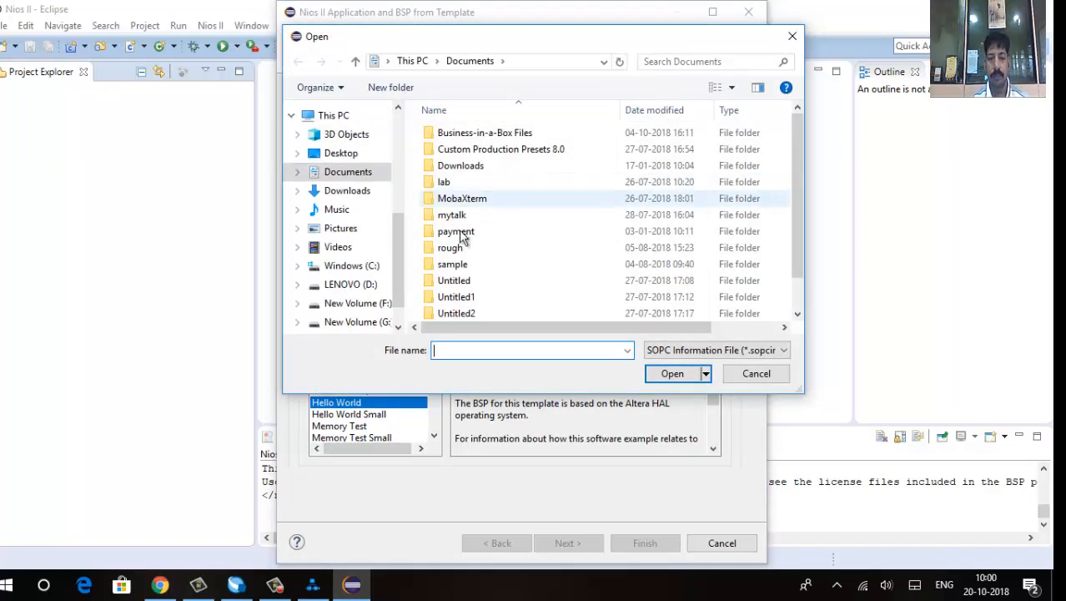
pyautogui.click(347, 266)
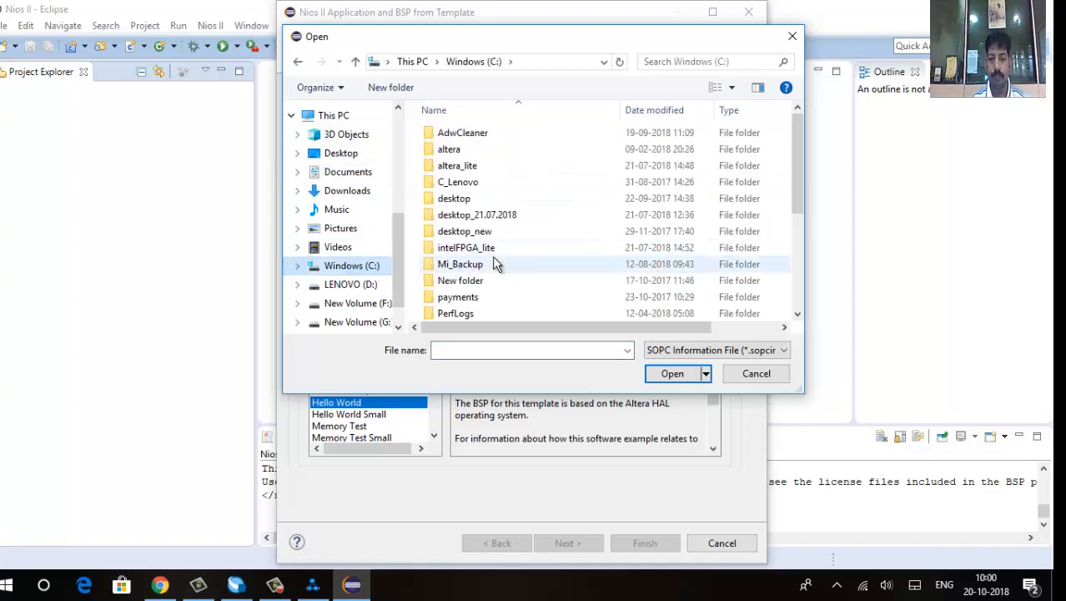
pyautogui.scroll(-4, 496, 267)
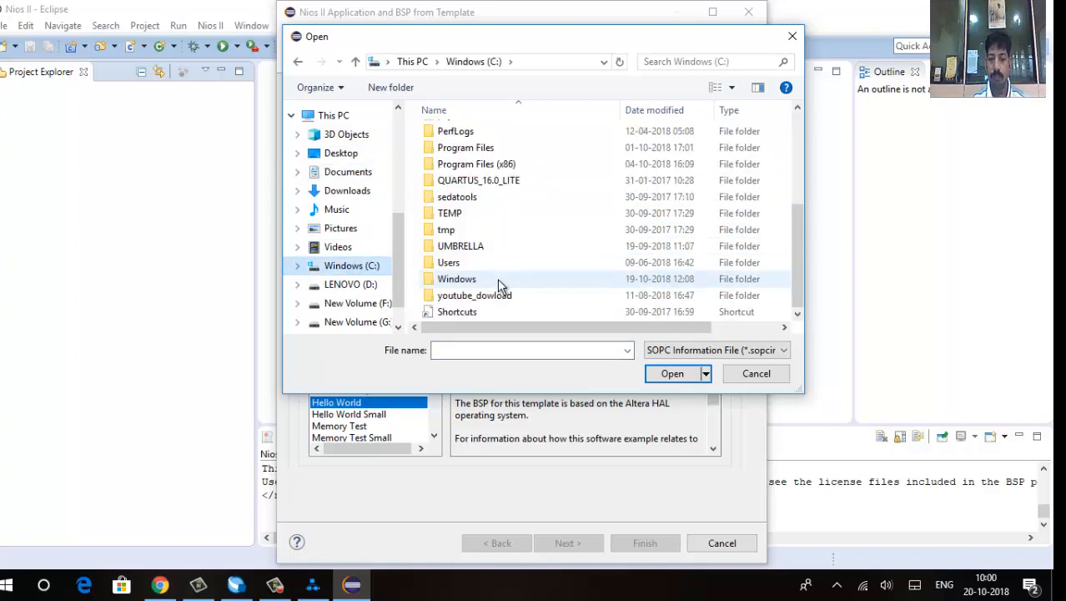
pyautogui.scroll(4, 497, 278)
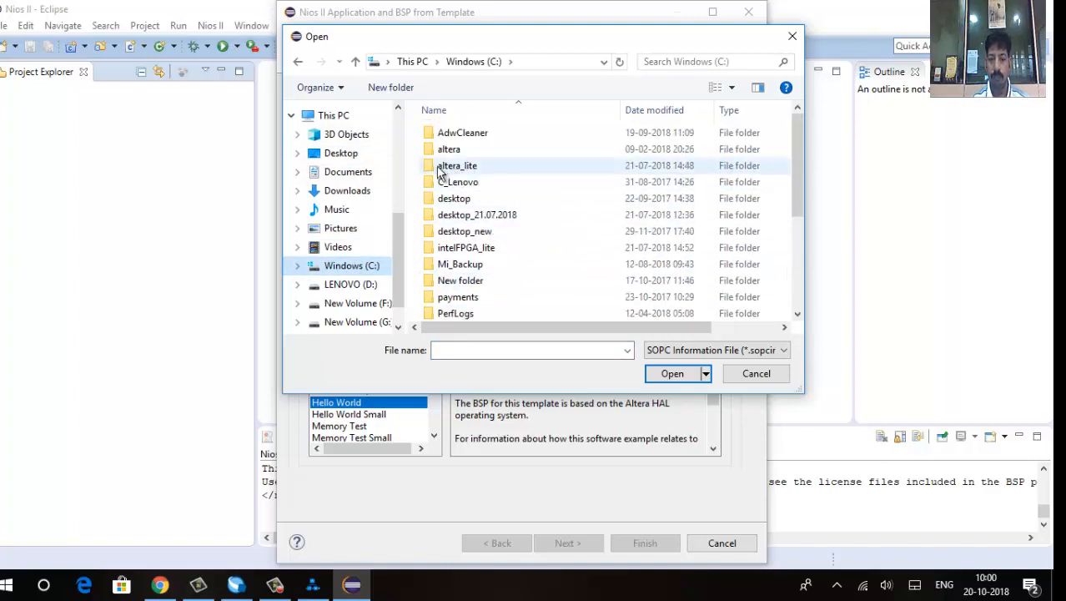
pyautogui.doubleClick(468, 248)
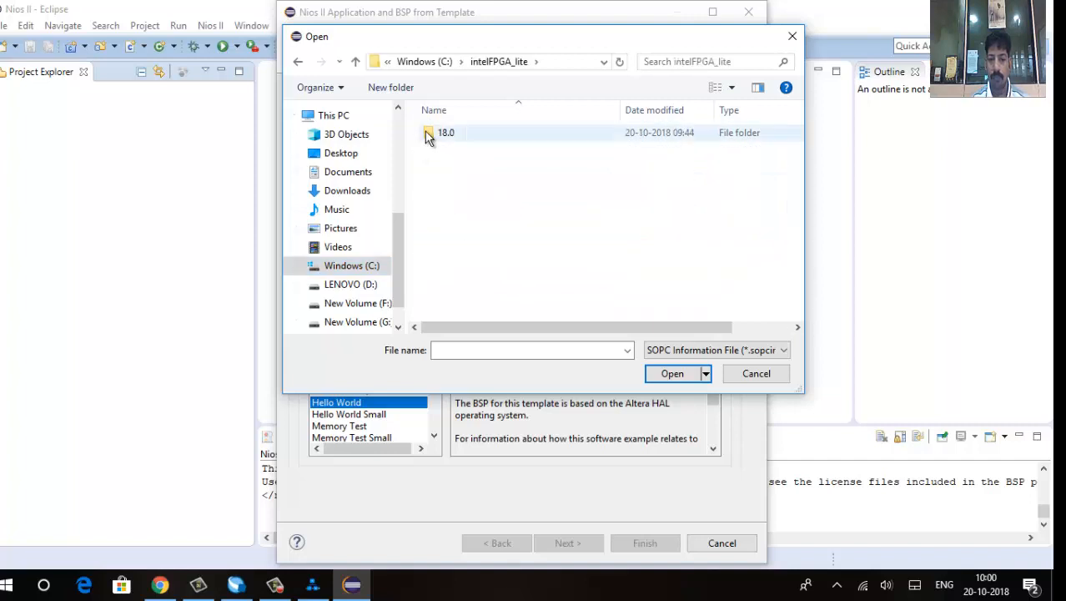
pyautogui.doubleClick(427, 135)
pyautogui.doubleClick(453, 227)
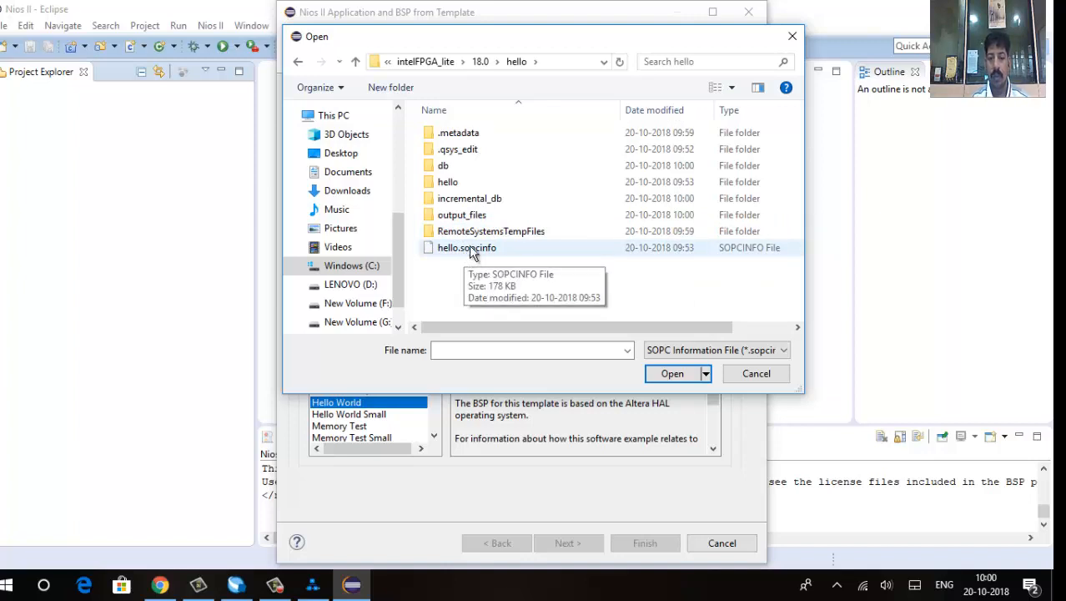
pyautogui.click(479, 254)
pyautogui.click(673, 373)
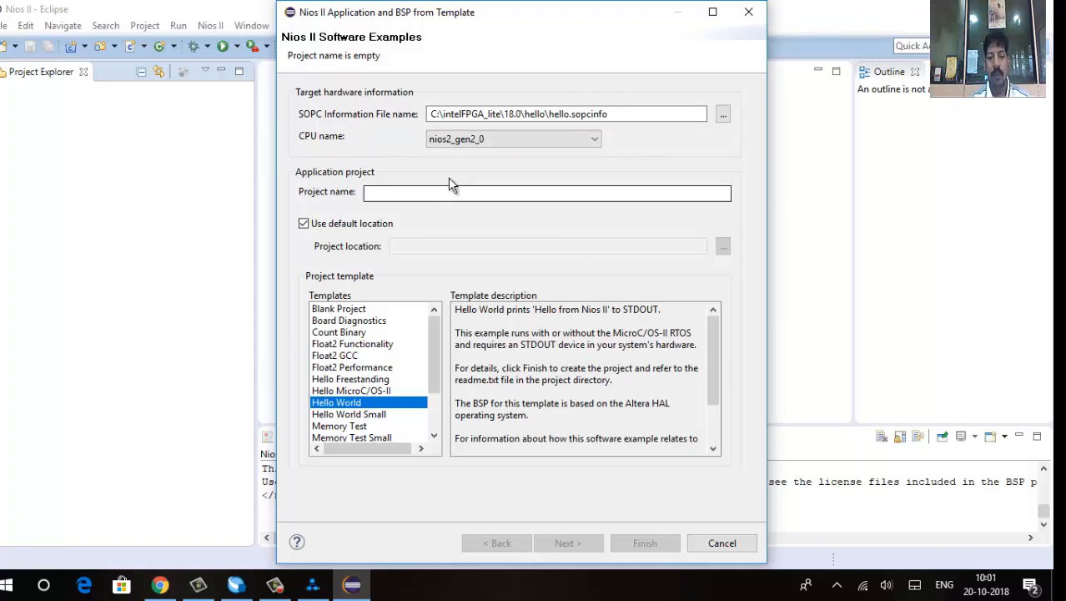
# - Name the application project hello and create it from the Hello World template in the default location
pyautogui.click(404, 191)
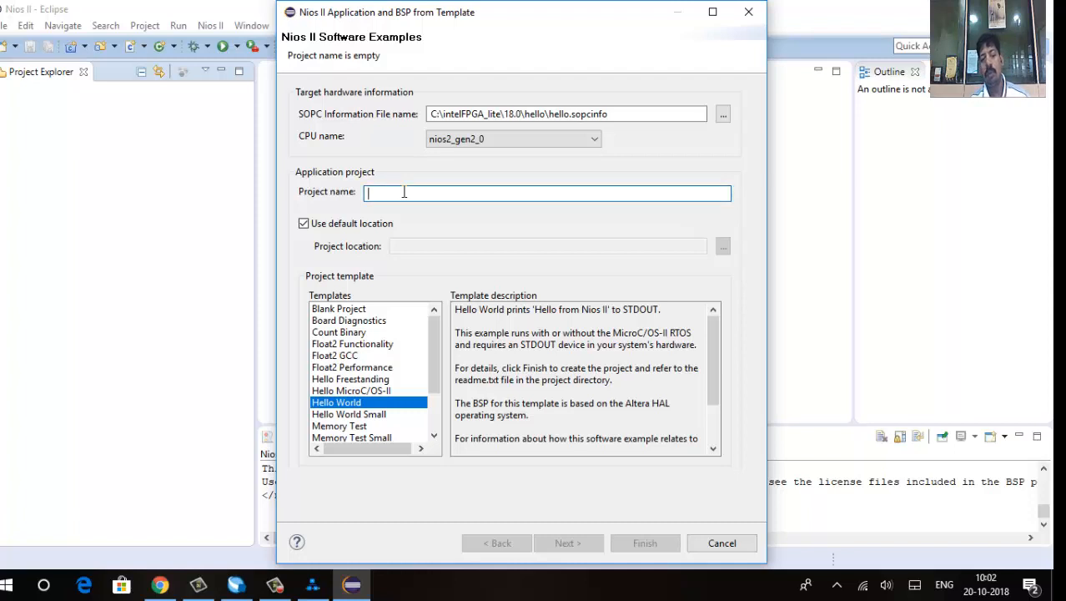
pyautogui.write('ni')
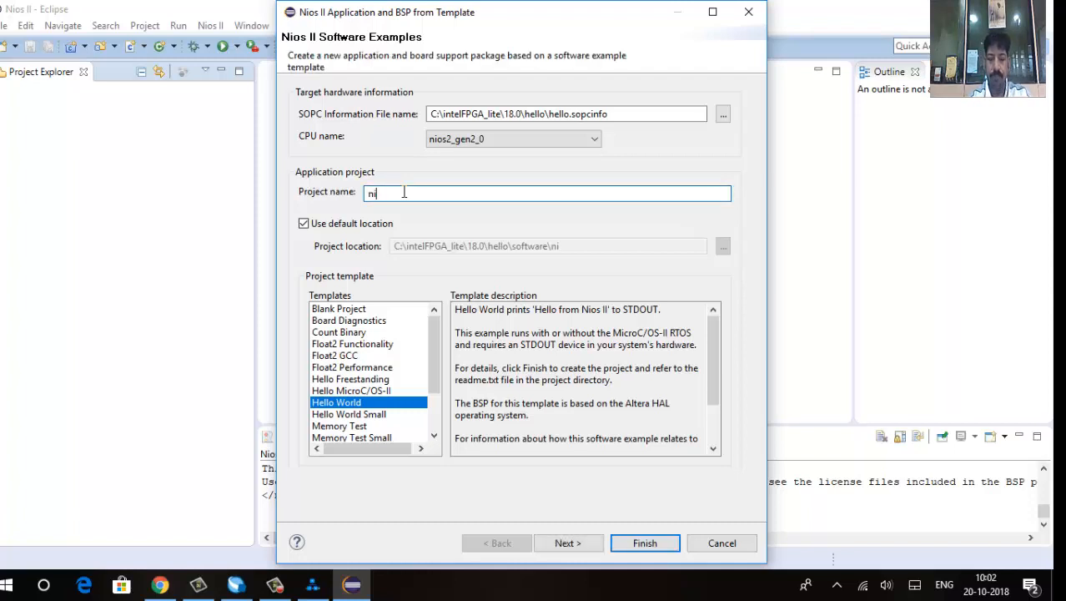
pyautogui.write('o')
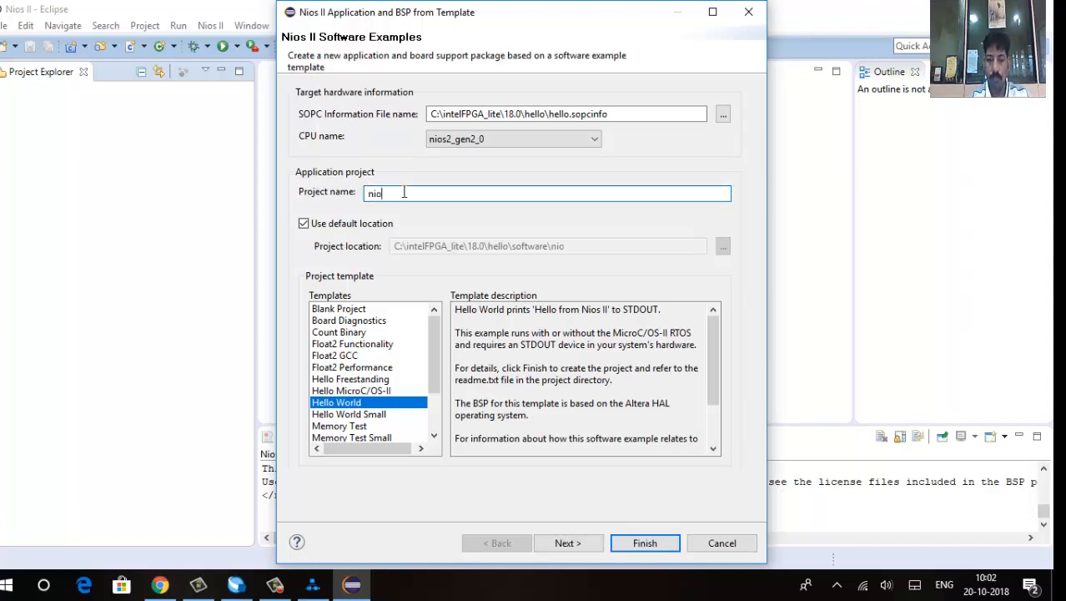
pyautogui.press('BackSpace')
pyautogui.press('BackSpace')
pyautogui.press('BackSpace')
pyautogui.write('hello')
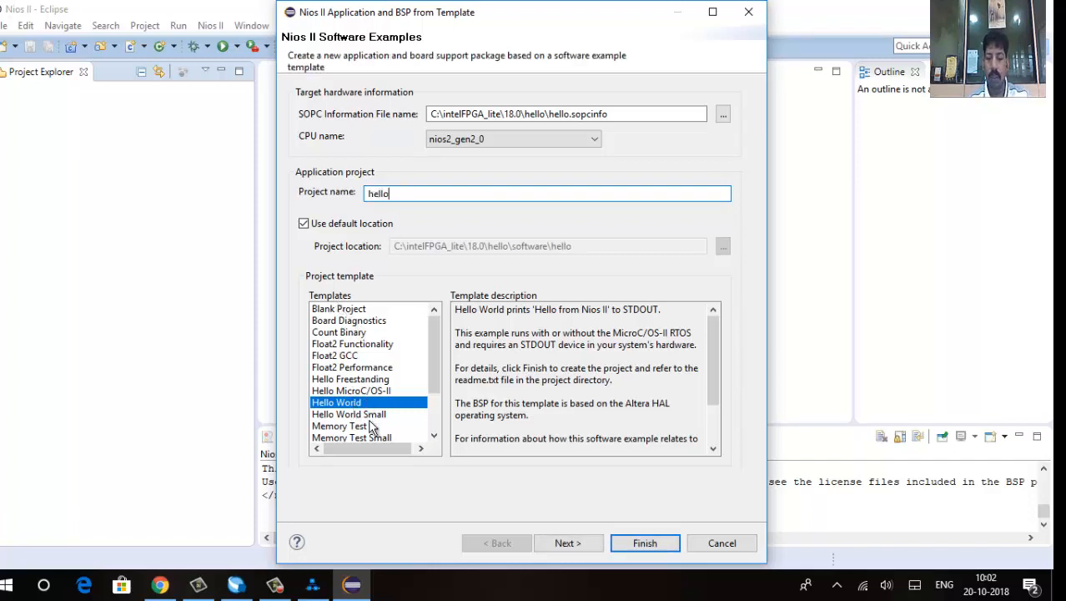
pyautogui.click(646, 543)
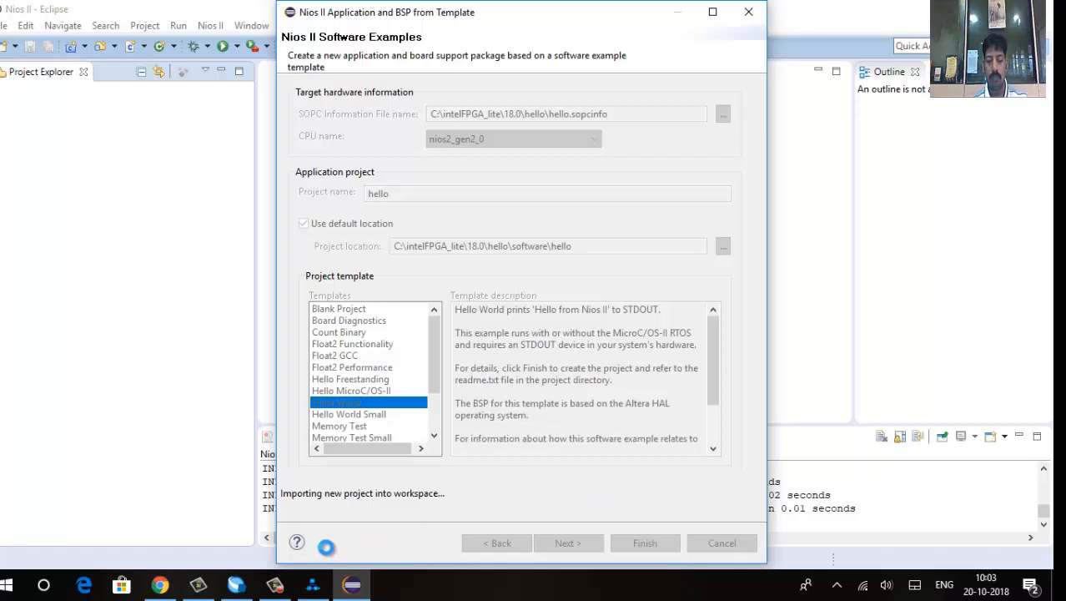
# - Check the hello compilation report in Quartus Prime and the created application and BSP projects in Eclipse, returning to Quartus Prime
pyautogui.click(236, 586)
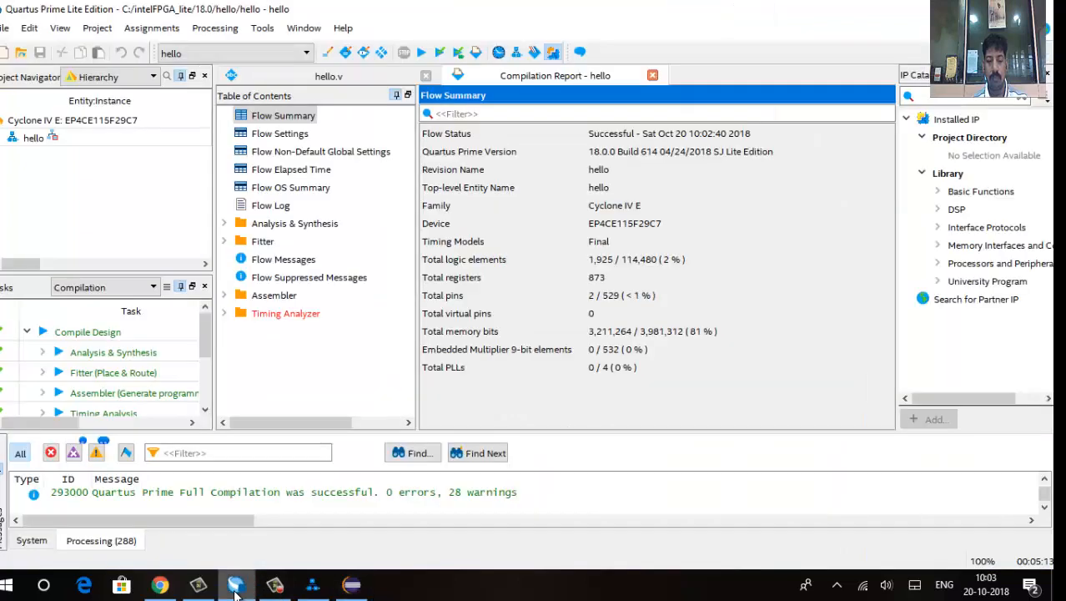
pyautogui.click(236, 589)
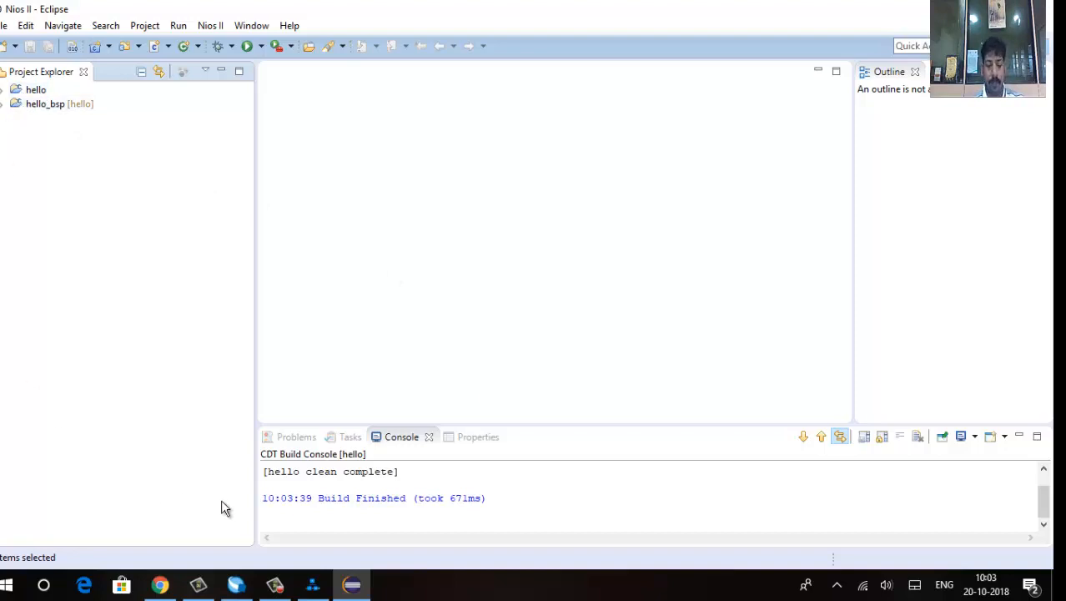
pyautogui.click(236, 584)
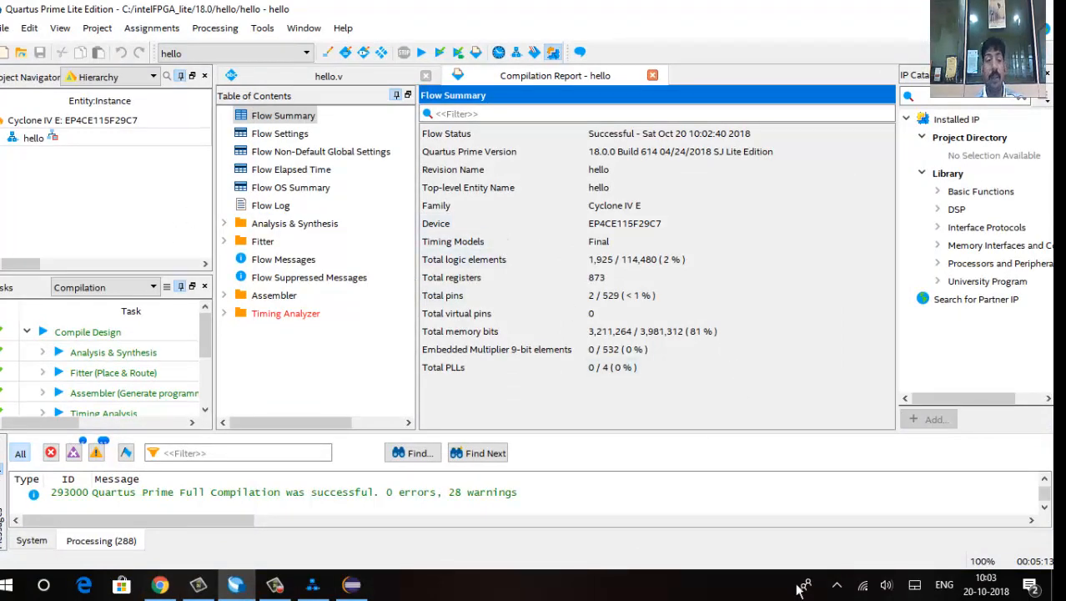
# - Start importing assignments into the hello project and browse for the source file in G:\Research\FPGA\Xls
pyautogui.click(150, 30)
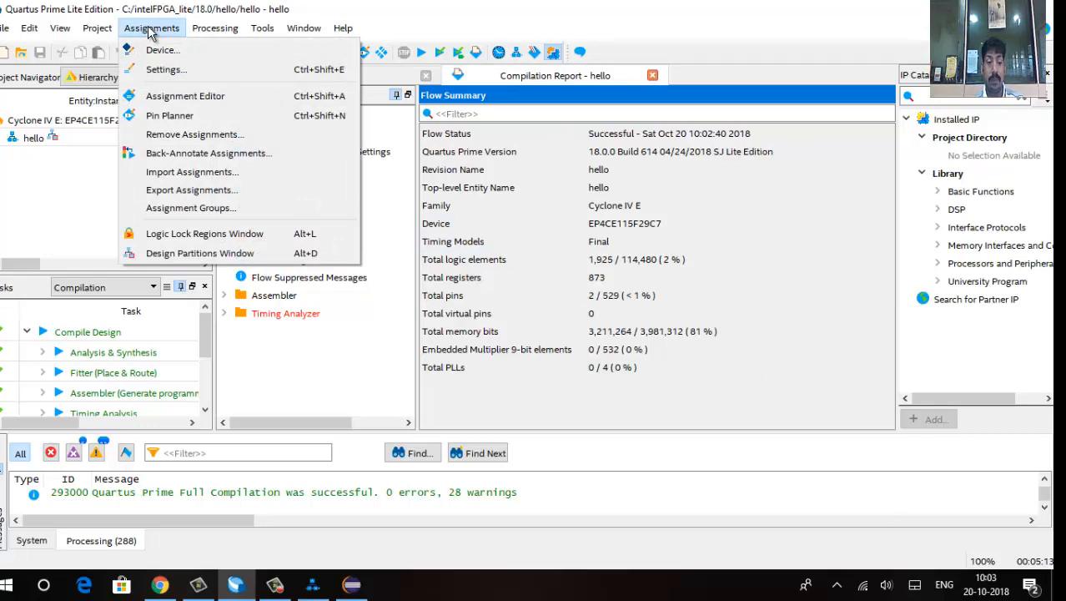
pyautogui.click(173, 171)
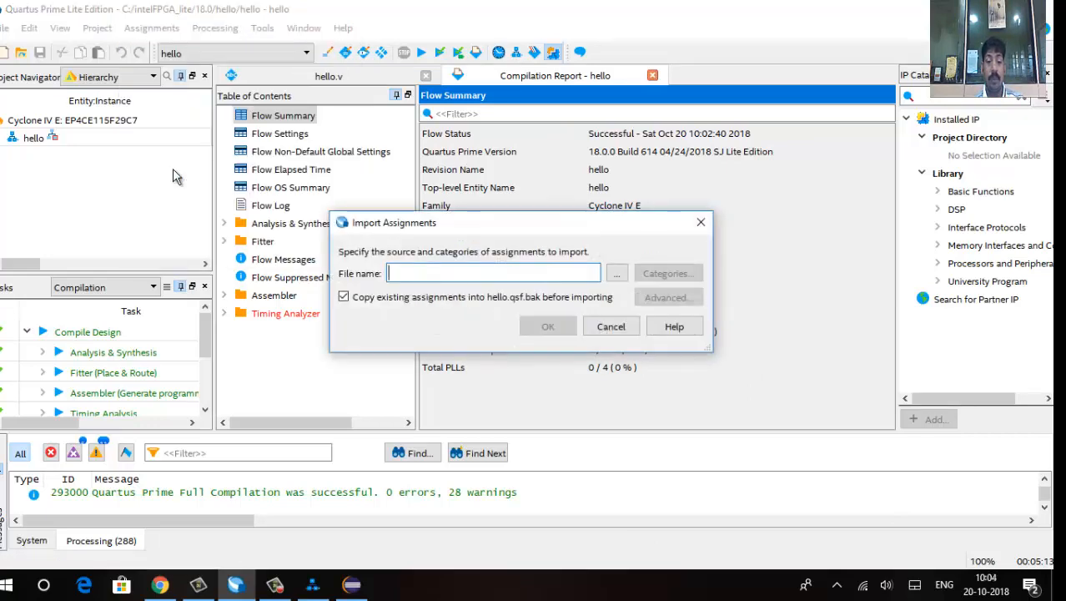
pyautogui.click(617, 273)
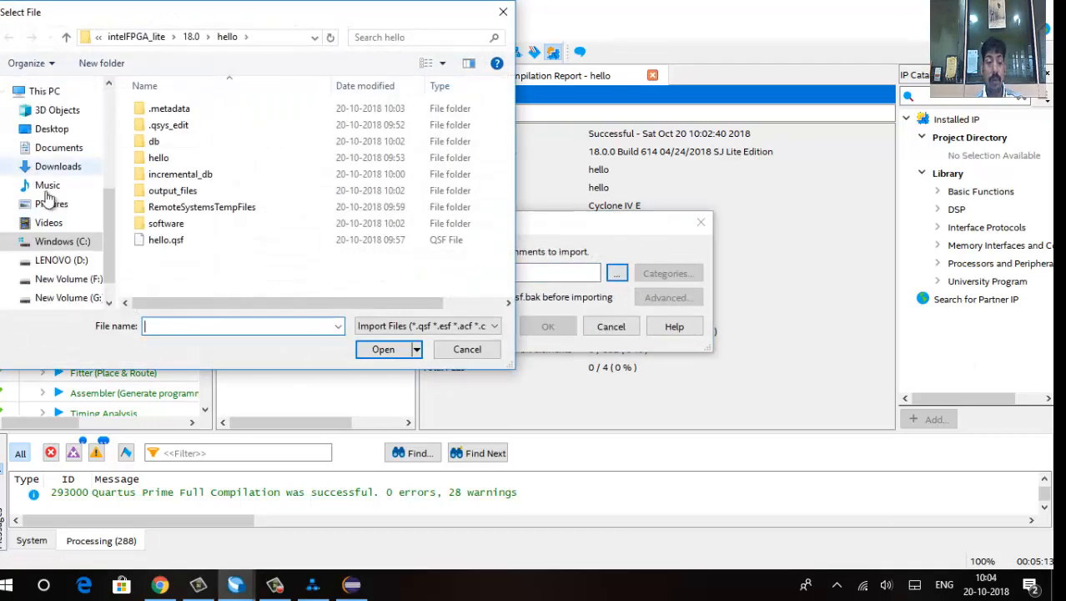
pyautogui.click(60, 297)
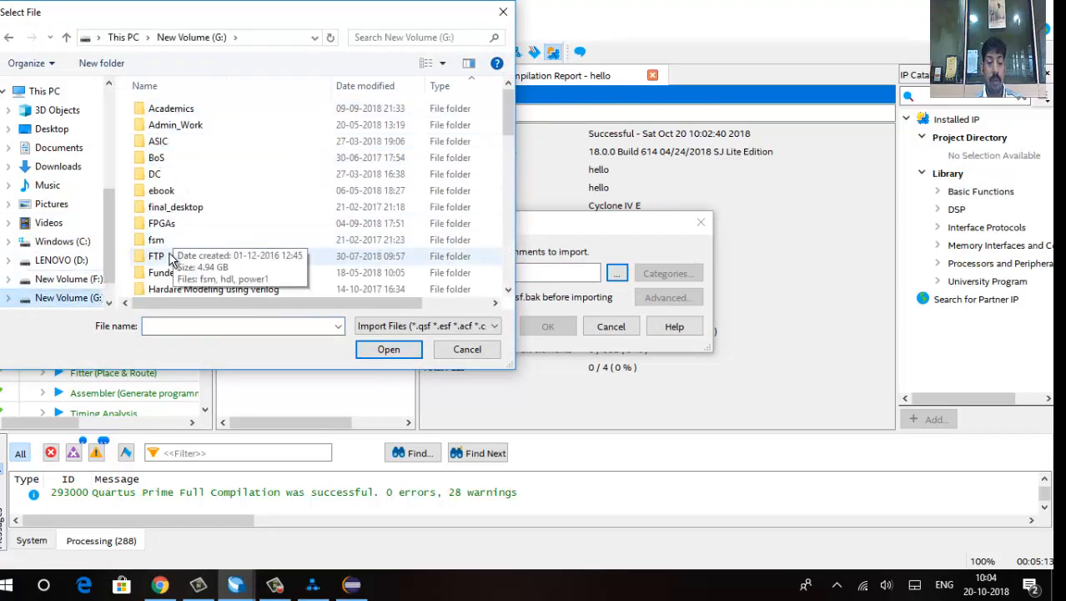
pyautogui.scroll(-4, 173, 217)
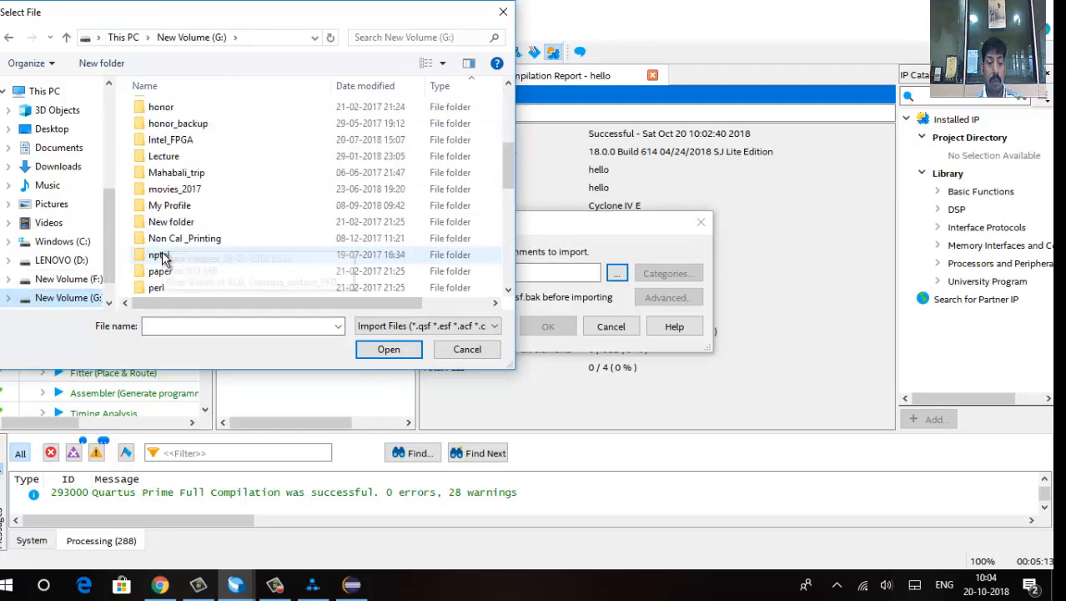
pyautogui.scroll(-4, 164, 258)
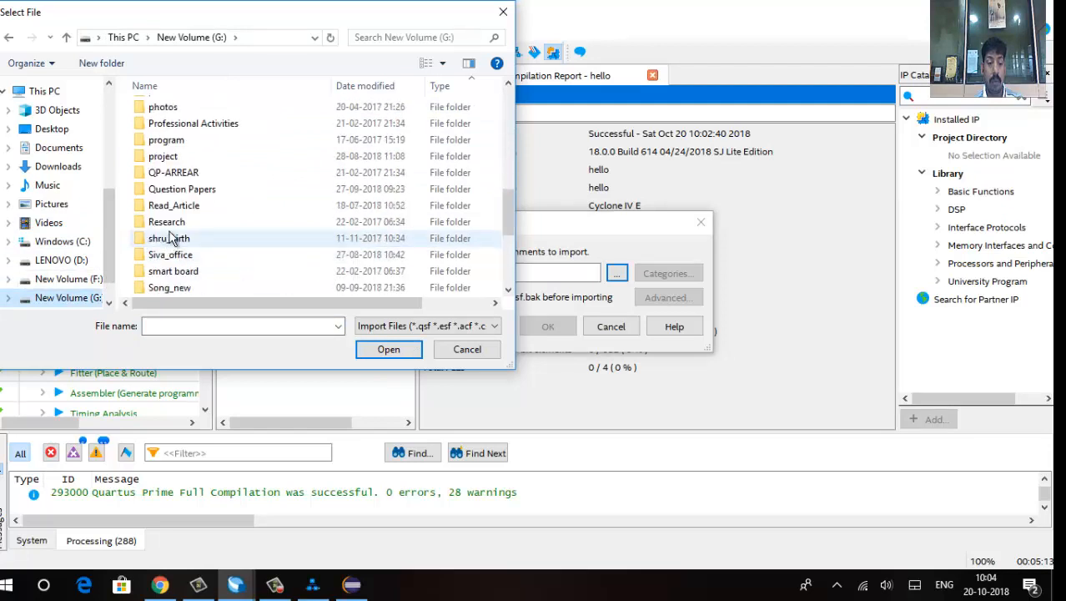
pyautogui.doubleClick(171, 223)
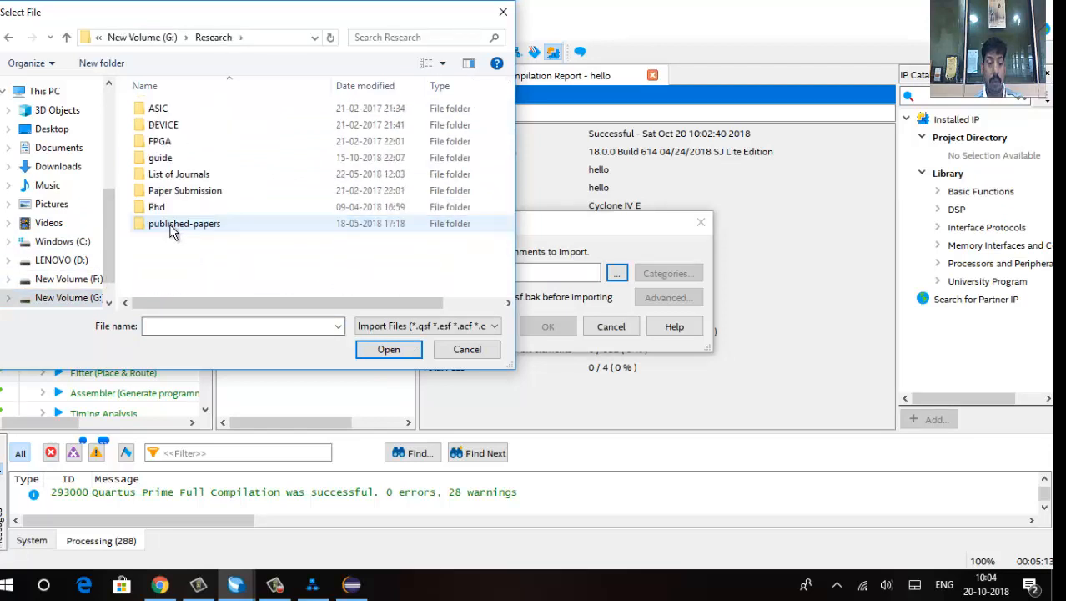
pyautogui.doubleClick(186, 143)
pyautogui.scroll(-1, 209, 259)
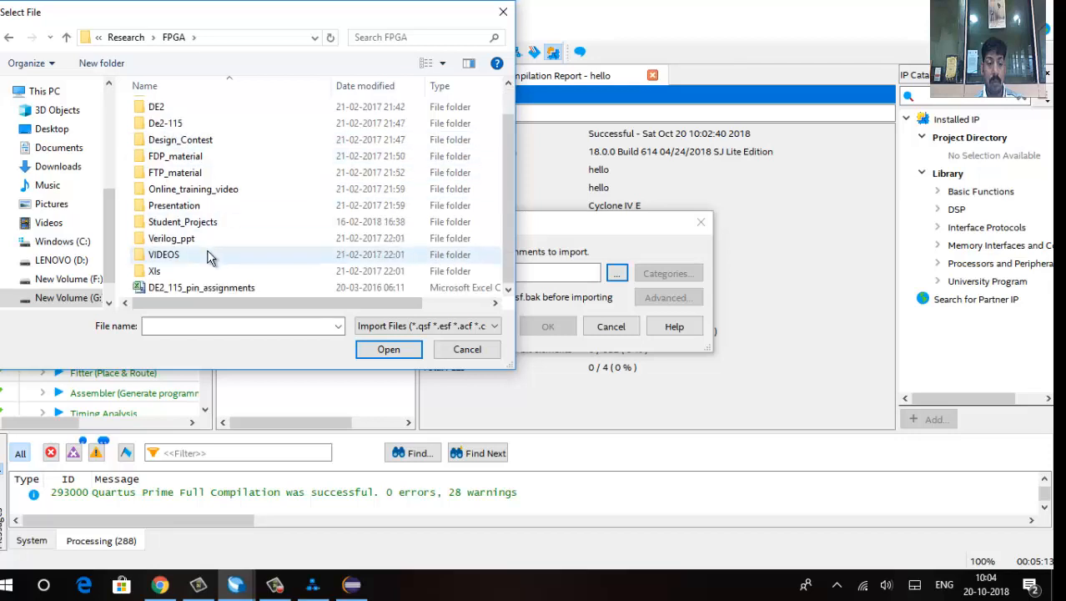
pyautogui.doubleClick(162, 271)
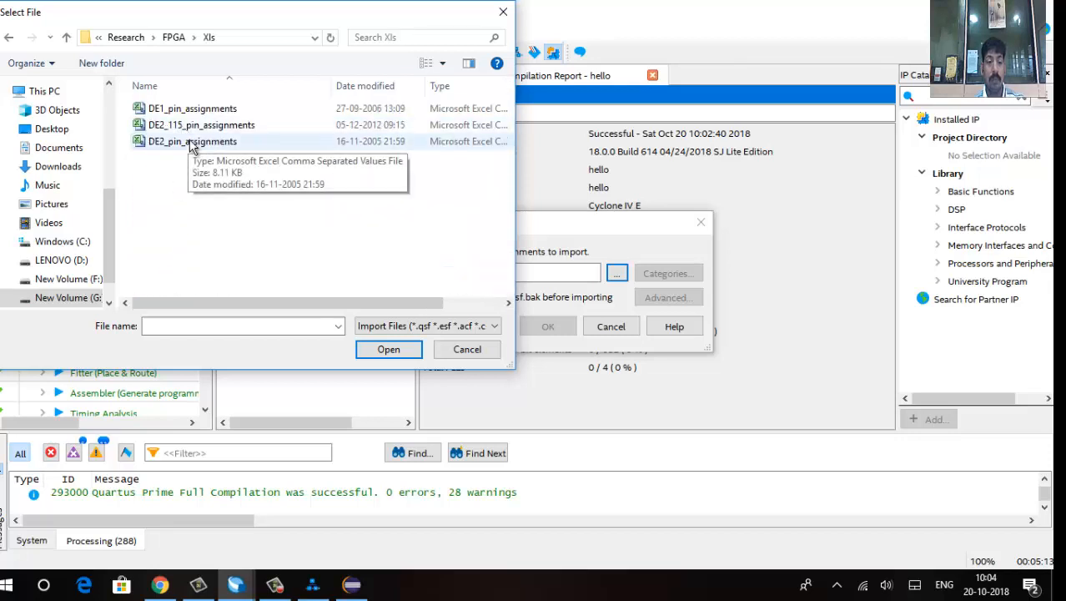
# - Import the pin assignments from DE2_115_pin_assignments.csv, keeping the backup copy of the existing assignments enabled
pyautogui.click(201, 125)
pyautogui.click(388, 349)
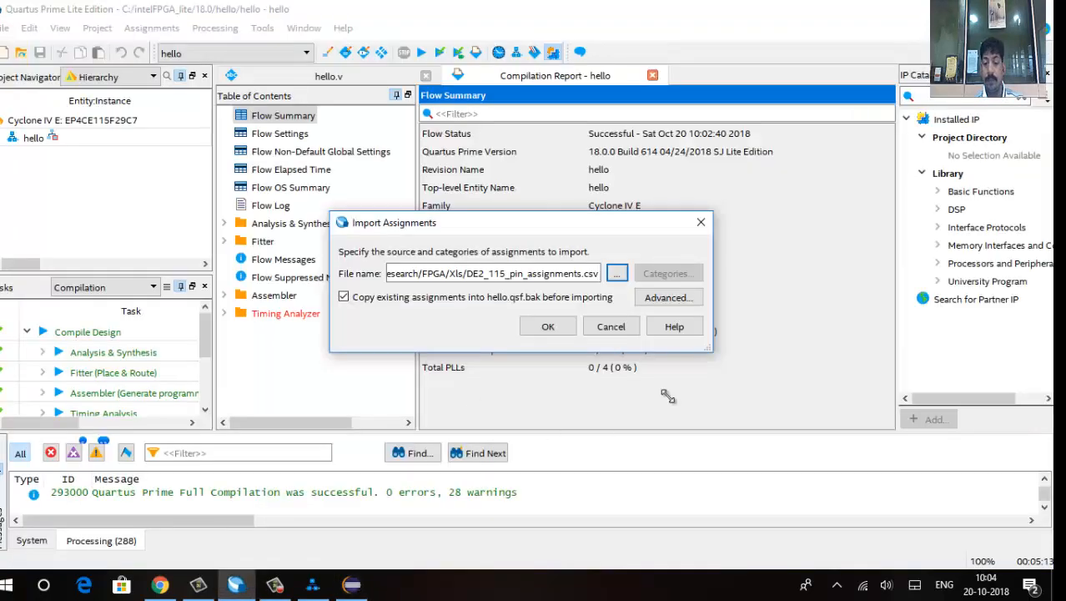
pyautogui.click(547, 327)
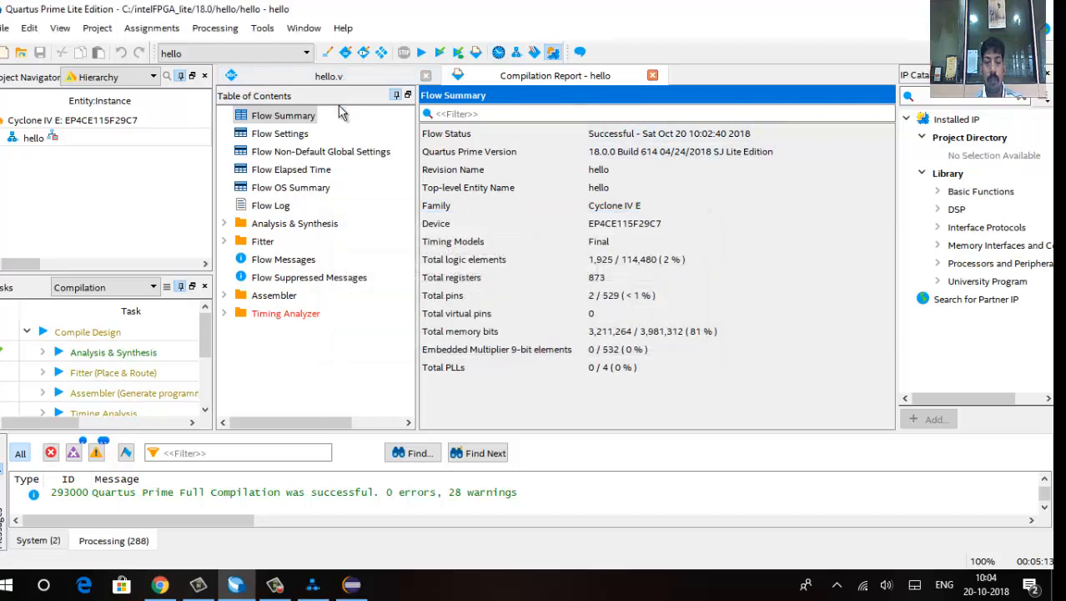
# - Open the Assignment Editor, sort the assignments by assignment name and widen the To column to show full node names
pyautogui.click(151, 27)
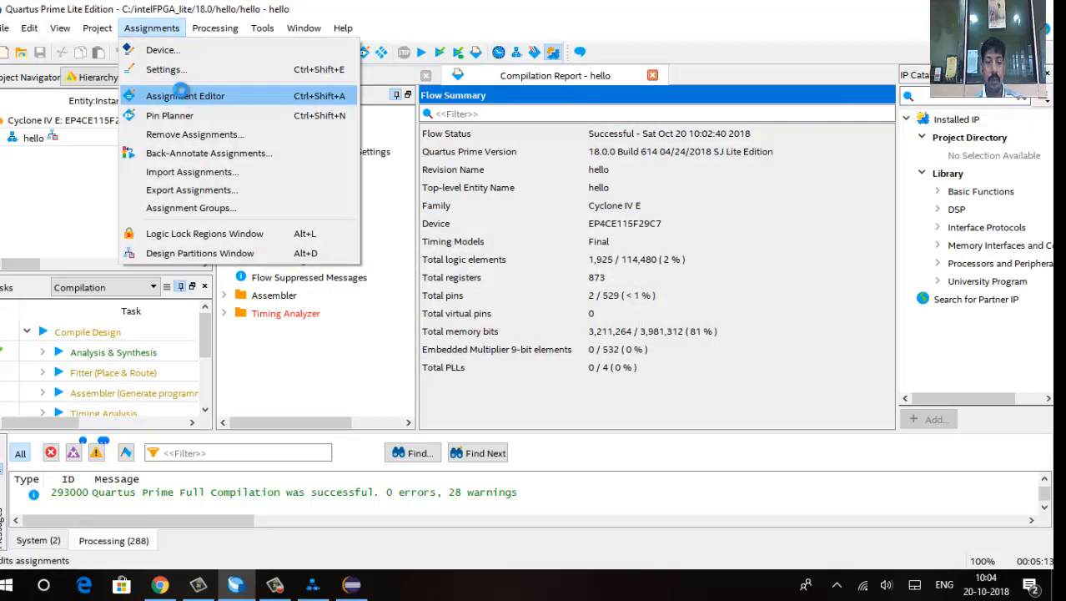
pyautogui.click(181, 95)
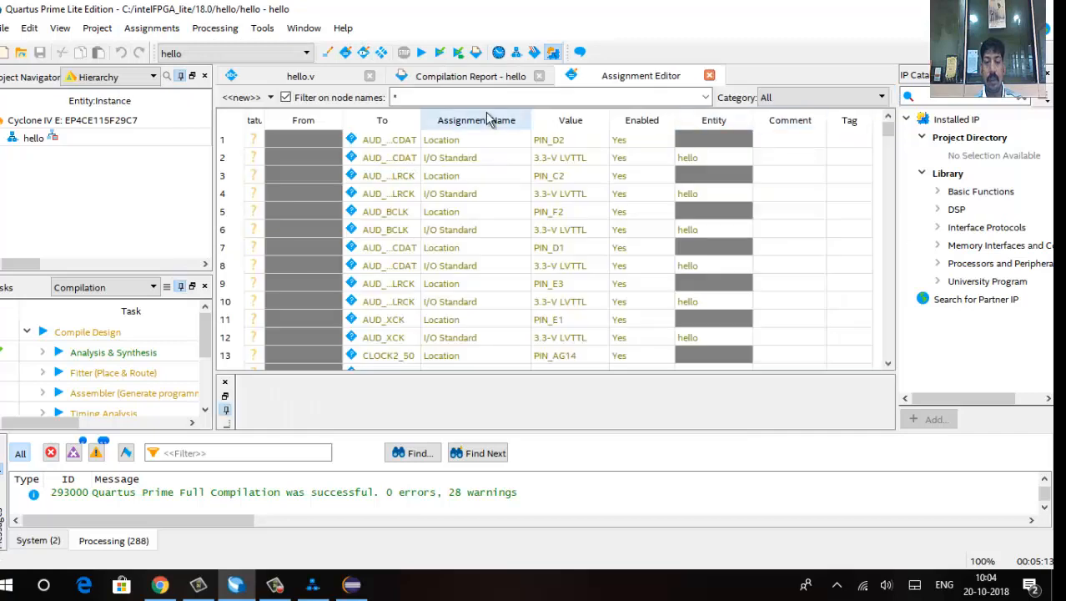
pyautogui.click(483, 122)
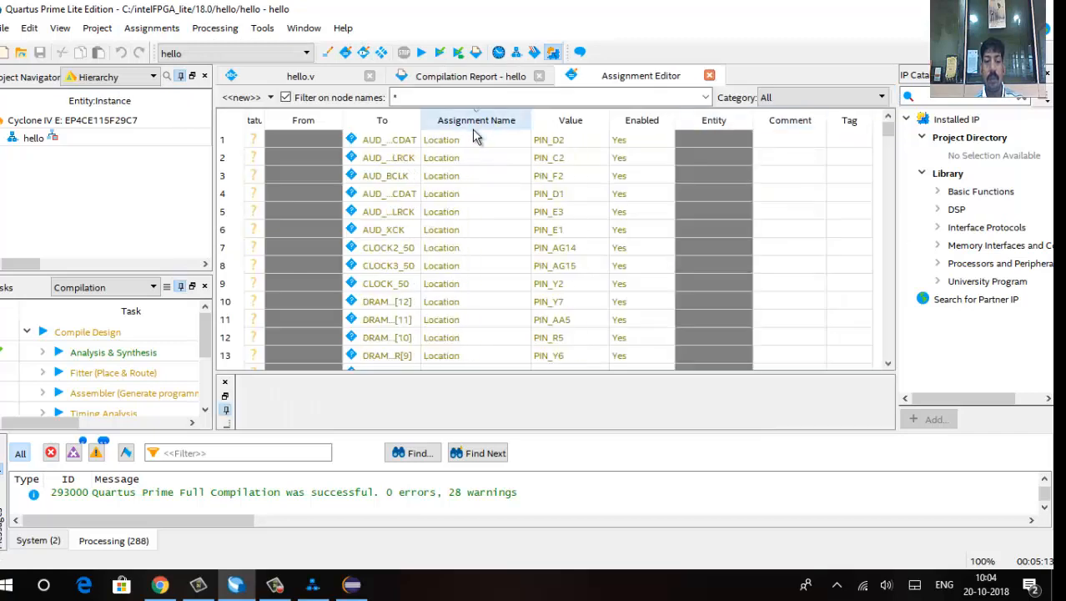
pyautogui.moveTo(422, 121); pyautogui.dragTo(450, 122)
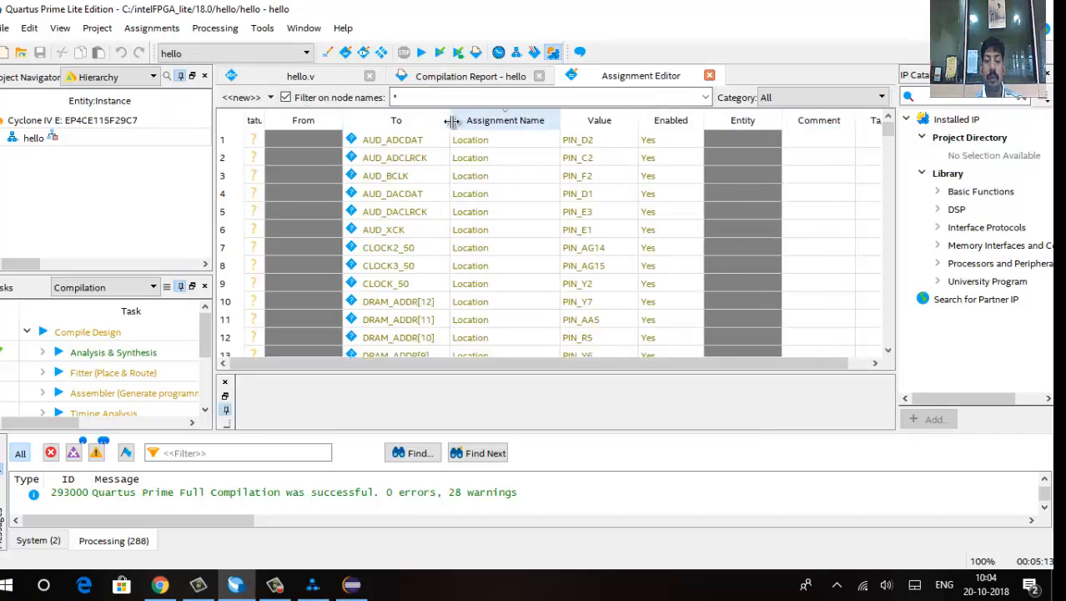
# - Check the port names in hello.v and rename the CLOCK_50 location assignment on PIN_Y2 to clk_clk
pyautogui.click(301, 76)
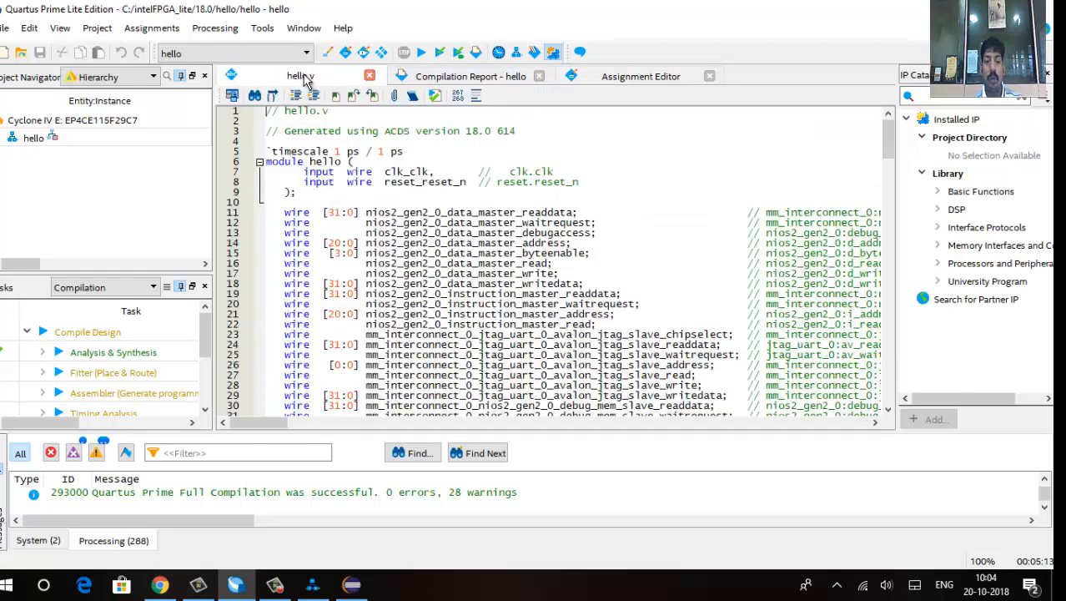
pyautogui.click(388, 173)
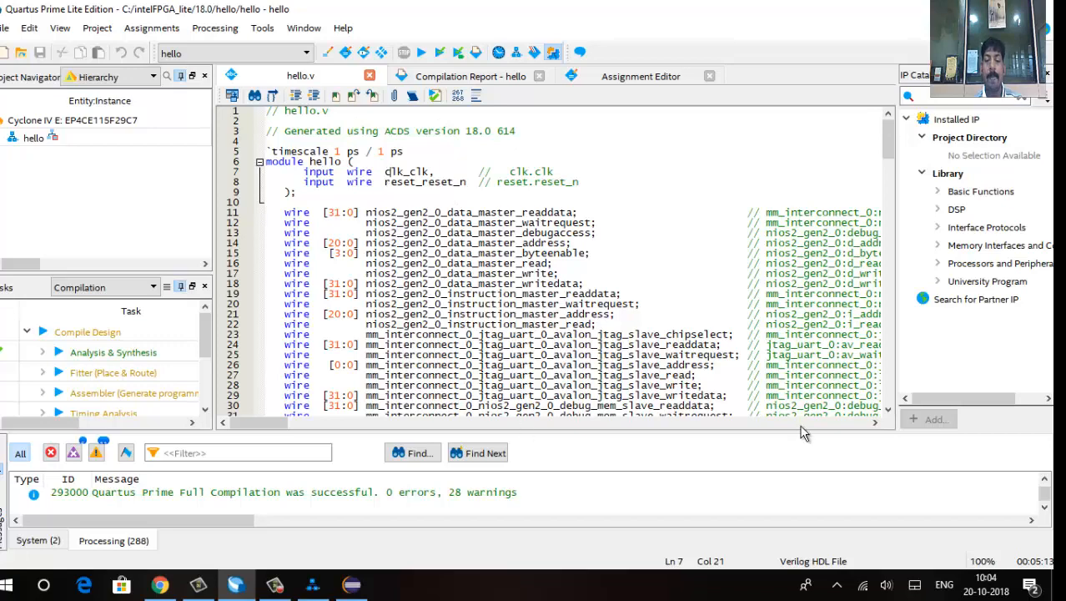
pyautogui.click(617, 77)
pyautogui.doubleClick(409, 284)
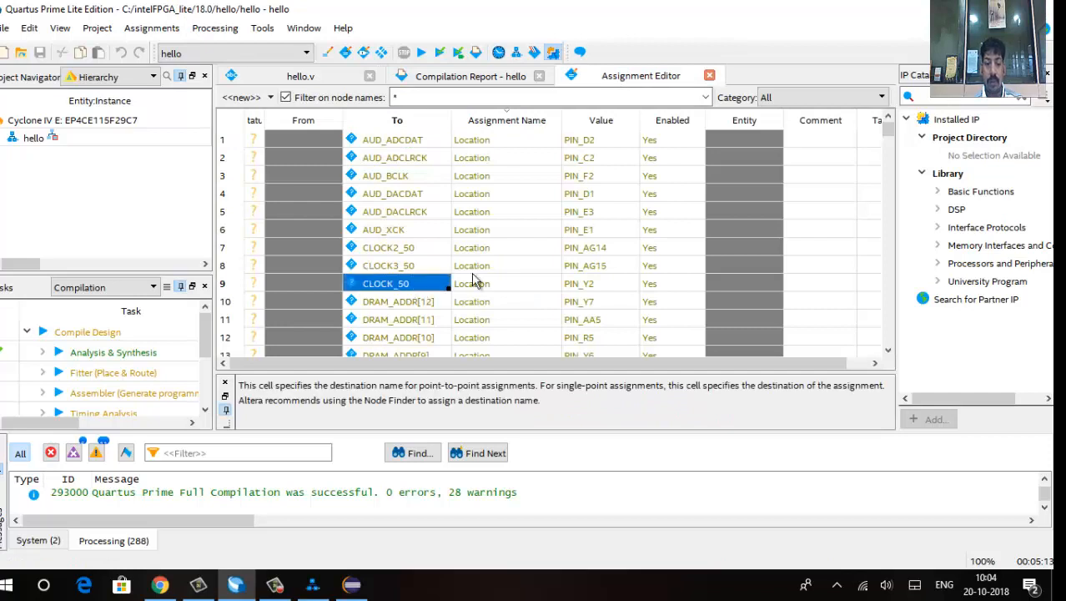
pyautogui.write('clk')
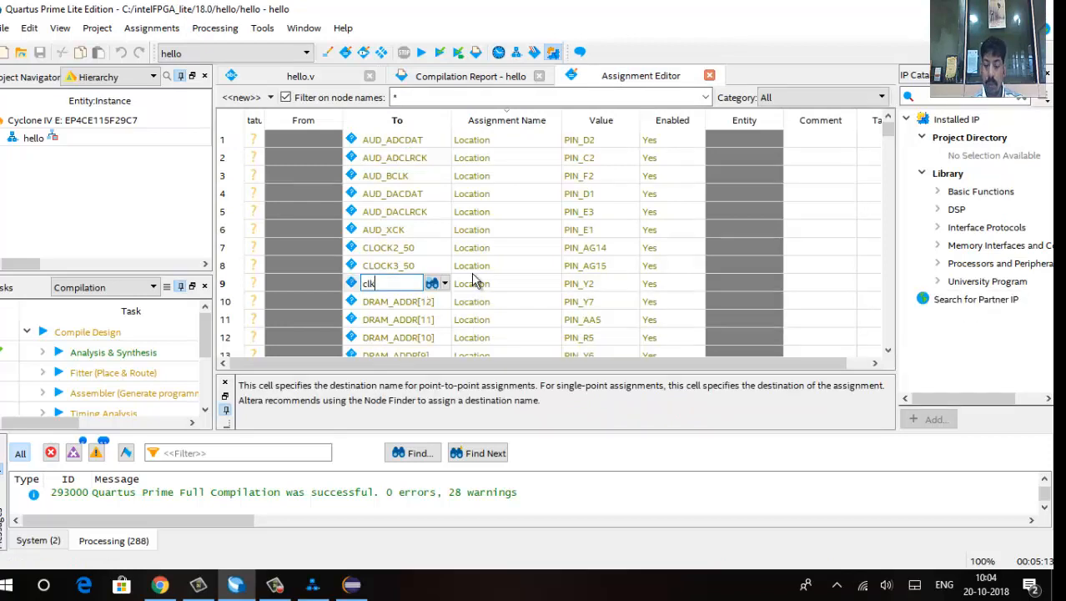
pyautogui.write('_clk')
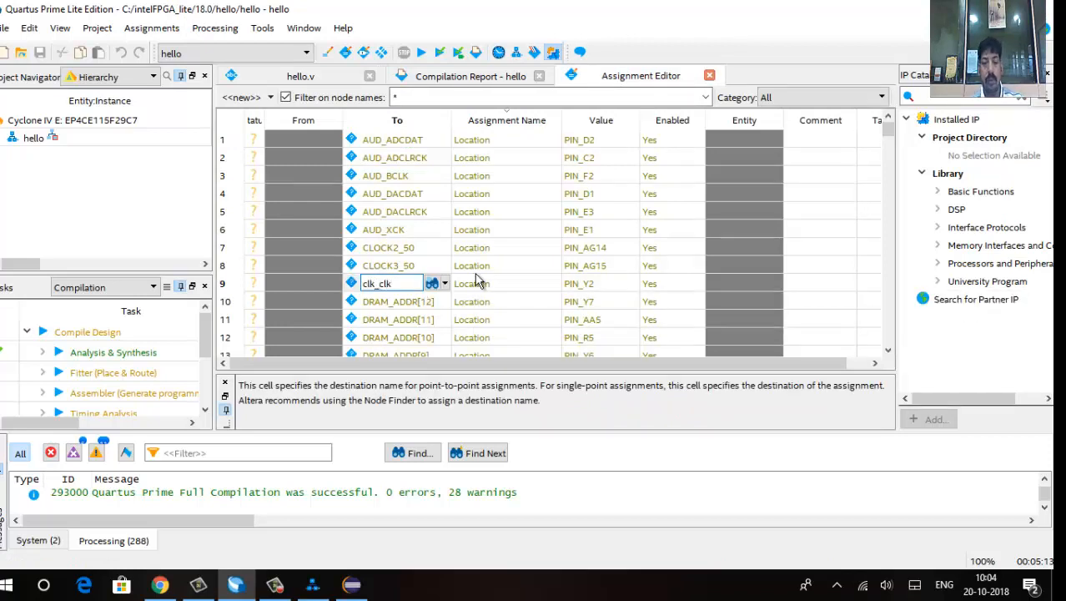
pyautogui.click(604, 266)
# - Rename the KEY[0] location assignment on PIN_M23 to reset_reset_n and save the assignments
pyautogui.scroll(-20, 506, 282)
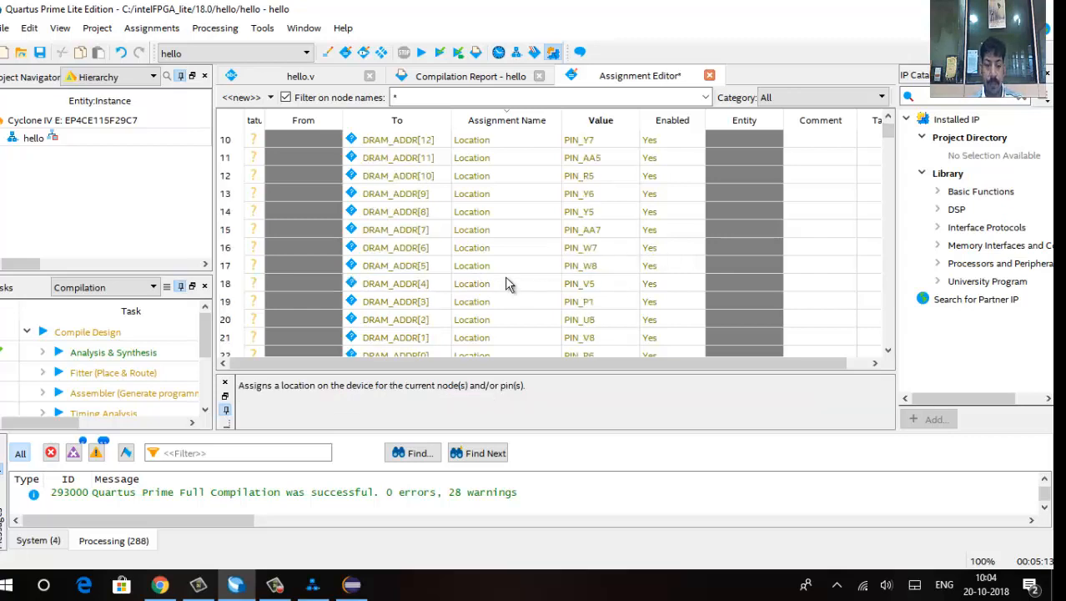
pyautogui.scroll(-20, 505, 283)
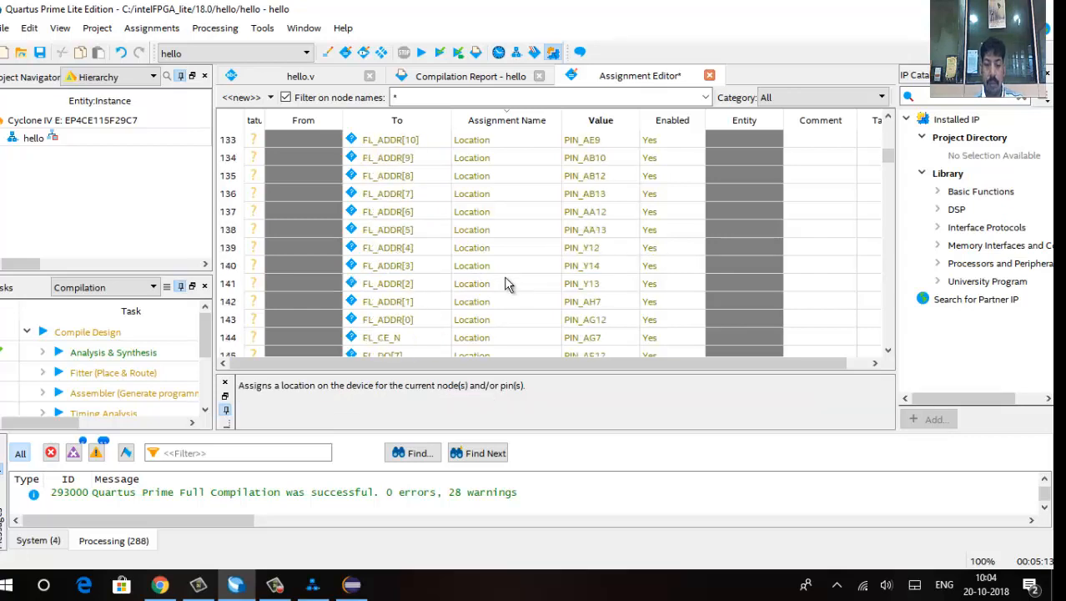
pyautogui.scroll(-20, 506, 284)
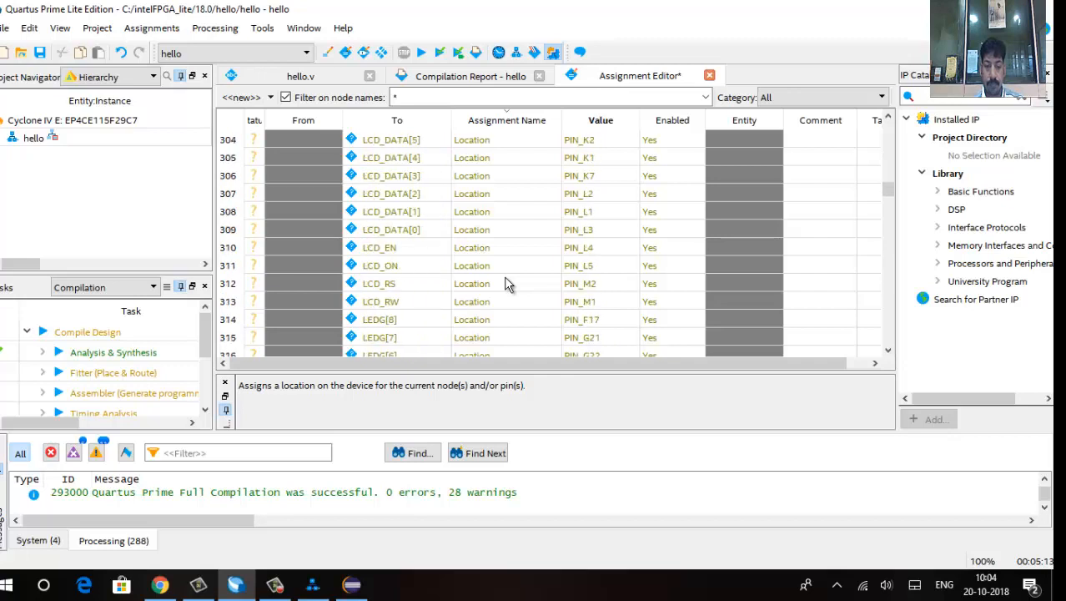
pyautogui.scroll(12, 505, 282)
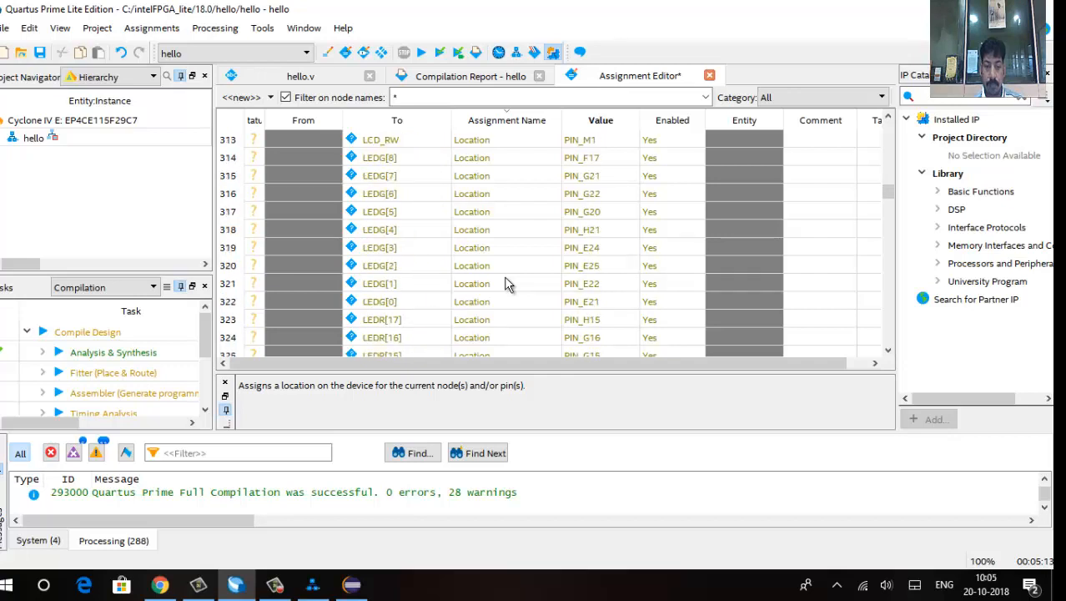
pyautogui.scroll(2, 504, 282)
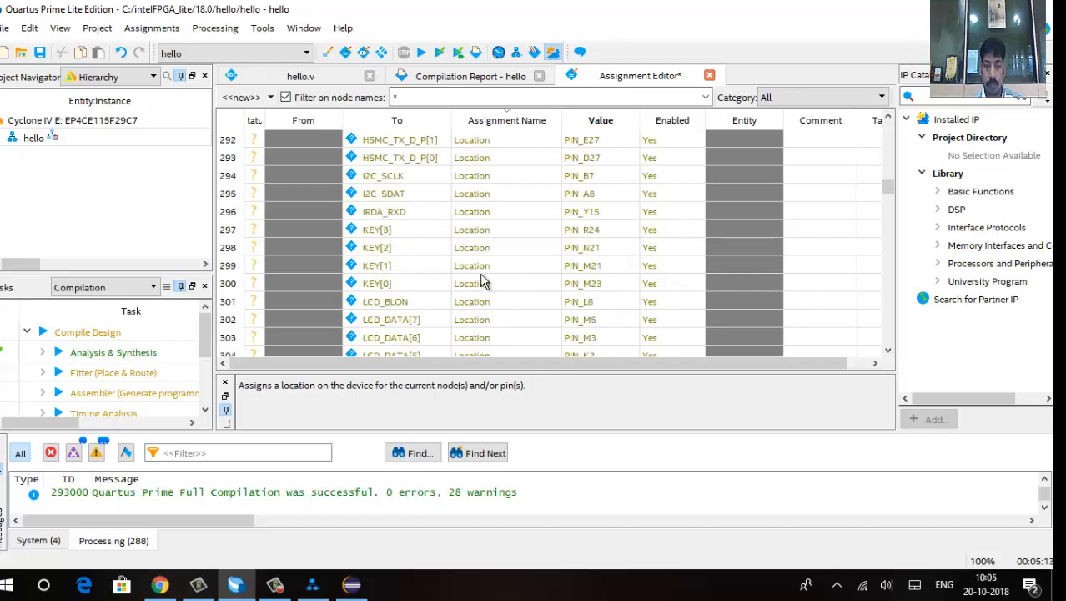
pyautogui.click(411, 287)
pyautogui.write('reset_reset_n')
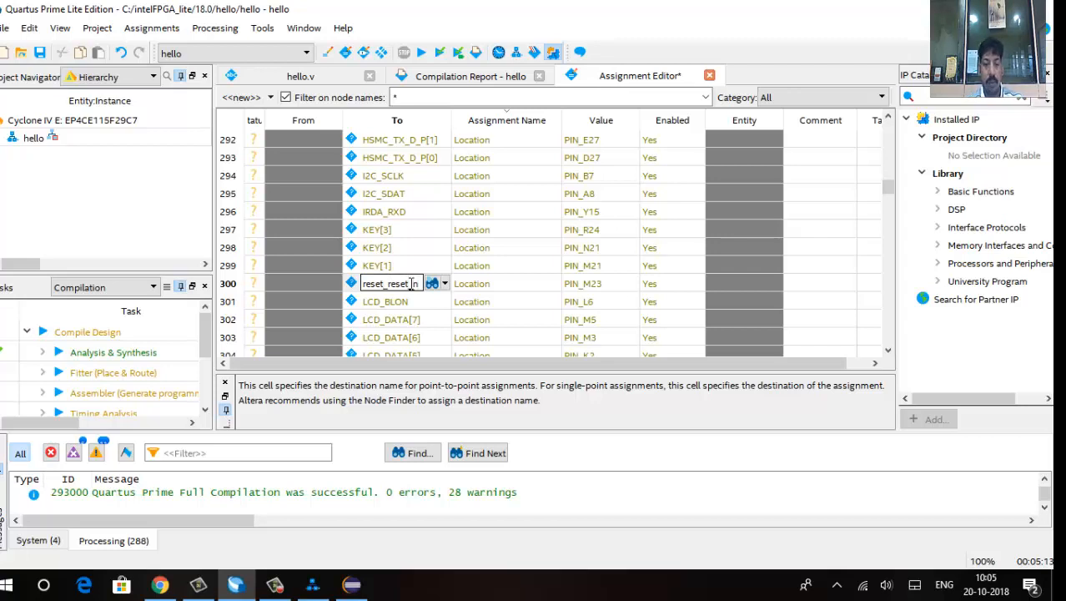
pyautogui.press('Return')
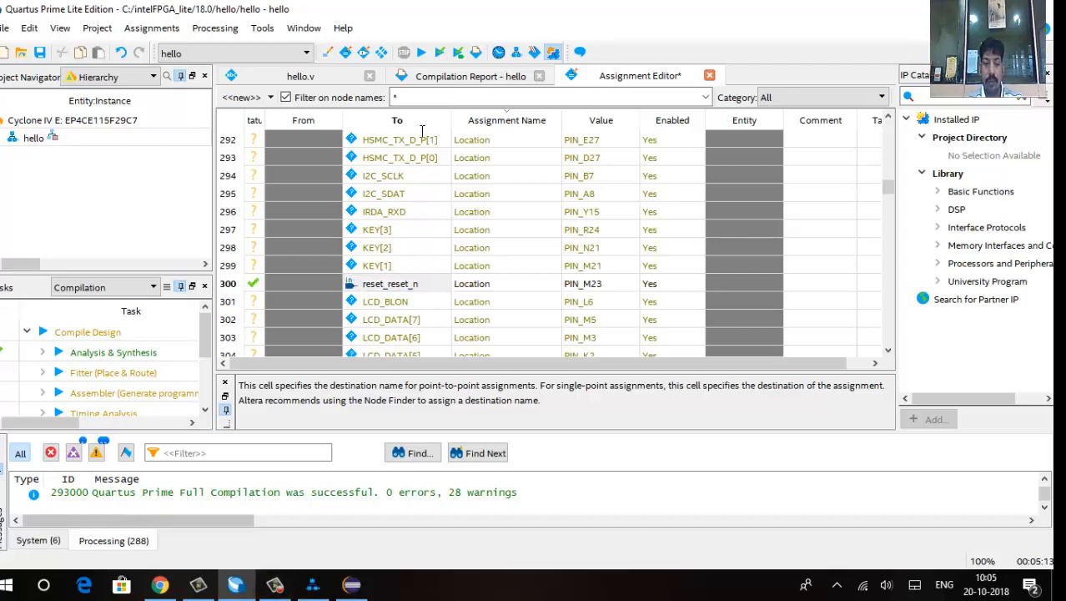
pyautogui.click(39, 53)
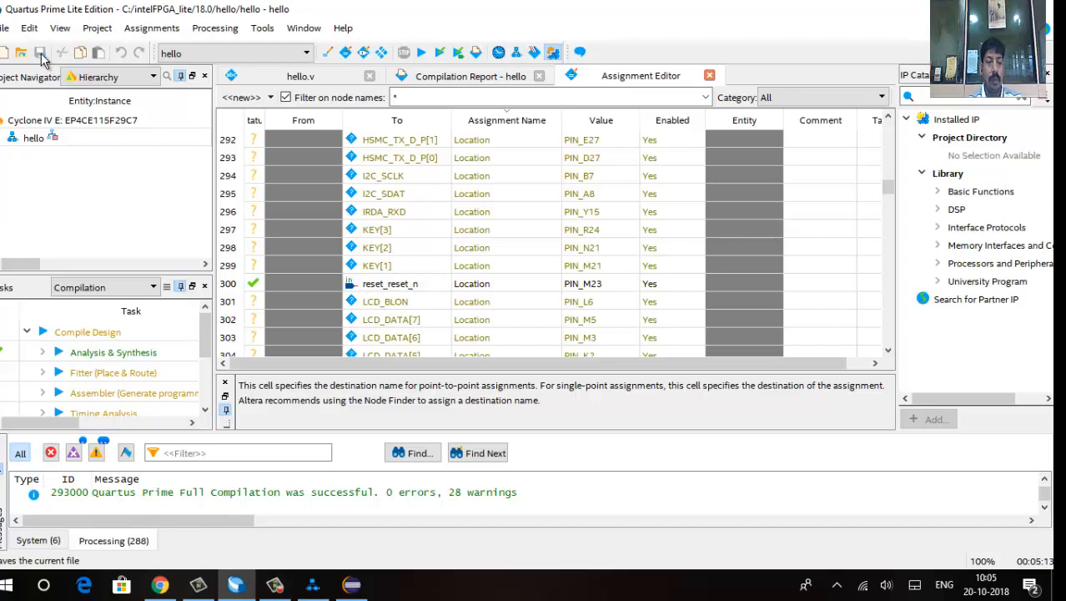
# - Limit parallel compilation to a maximum of 2 processors in the Processing options
pyautogui.click(215, 29)
pyautogui.click(215, 28)
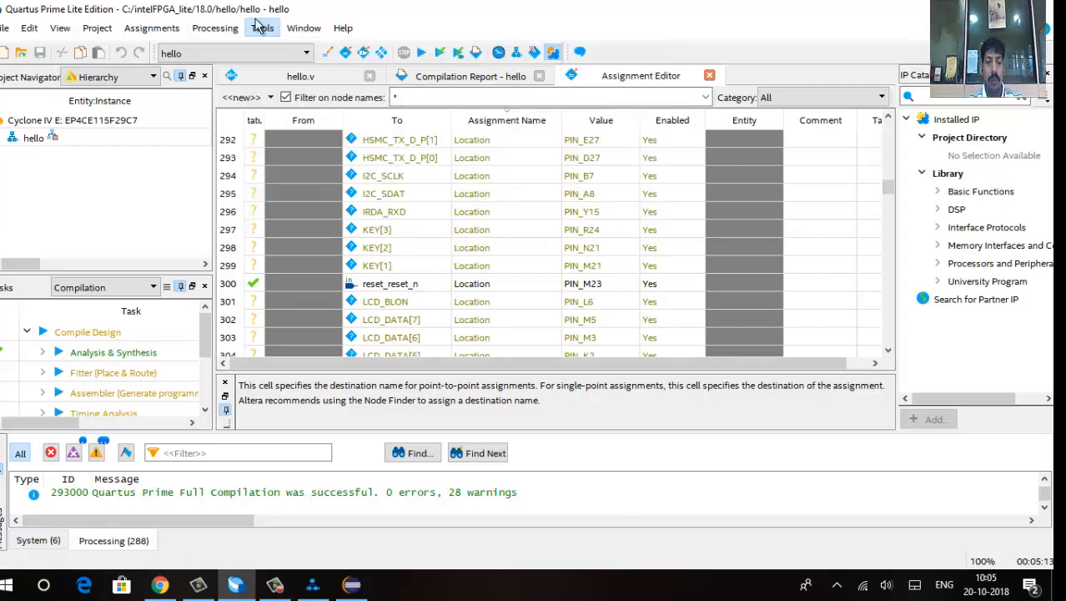
pyautogui.click(262, 28)
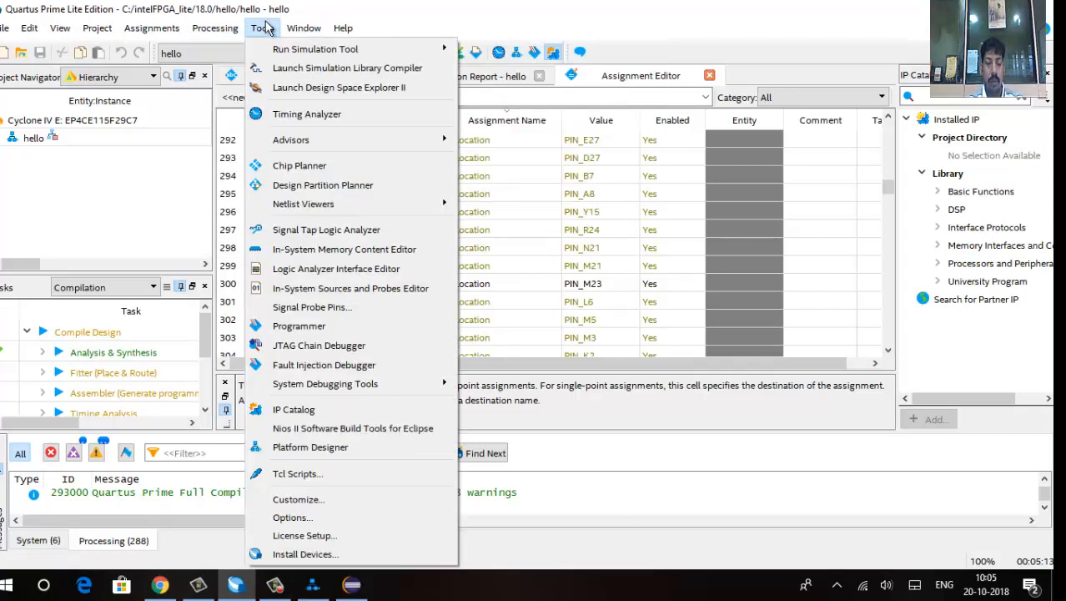
pyautogui.click(311, 523)
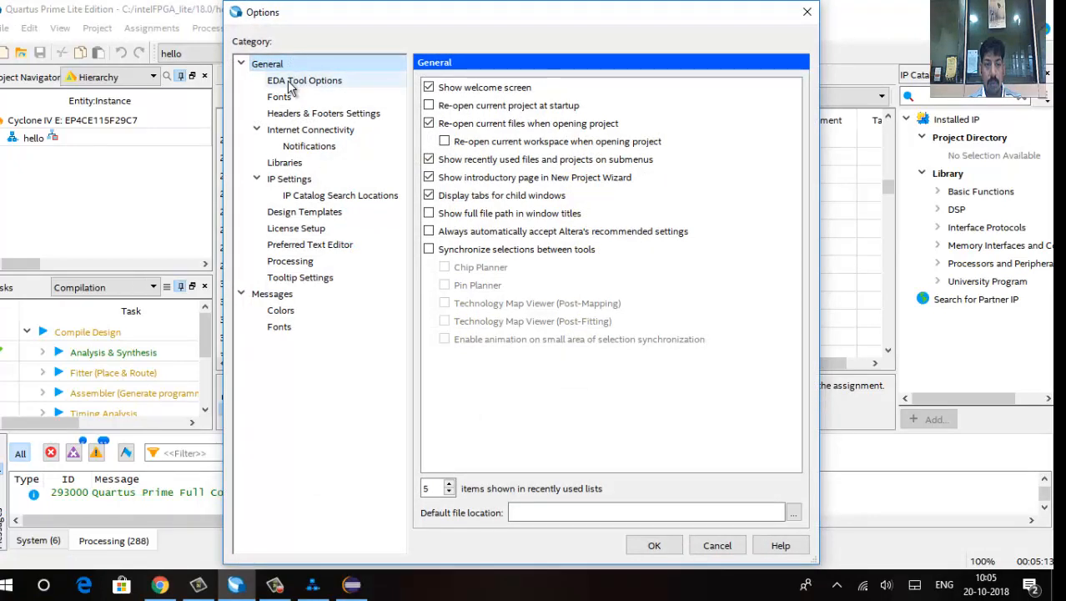
pyautogui.click(294, 260)
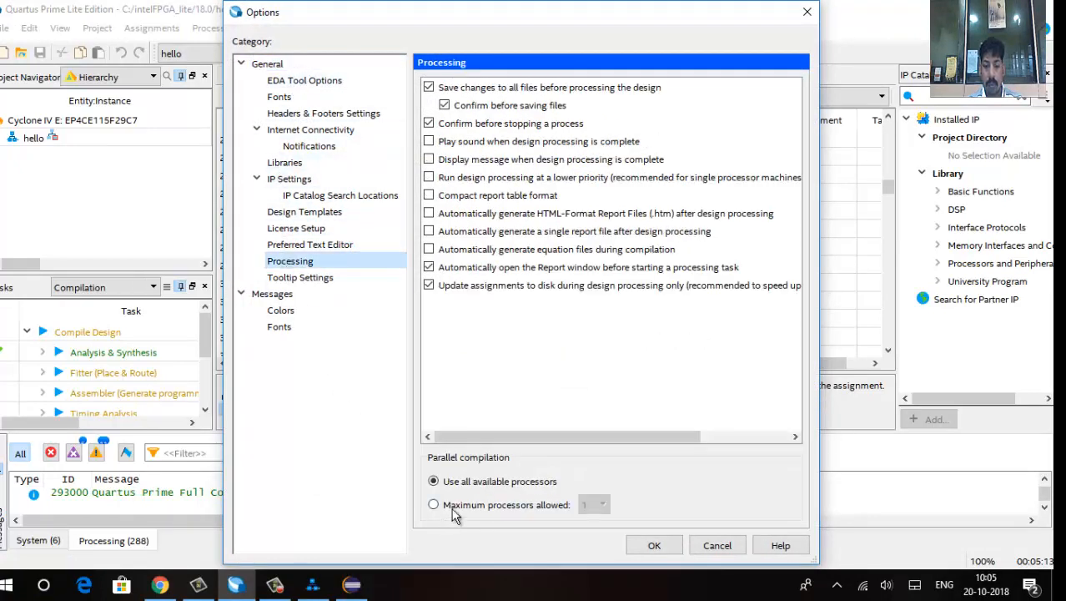
pyautogui.click(455, 510)
pyautogui.click(594, 504)
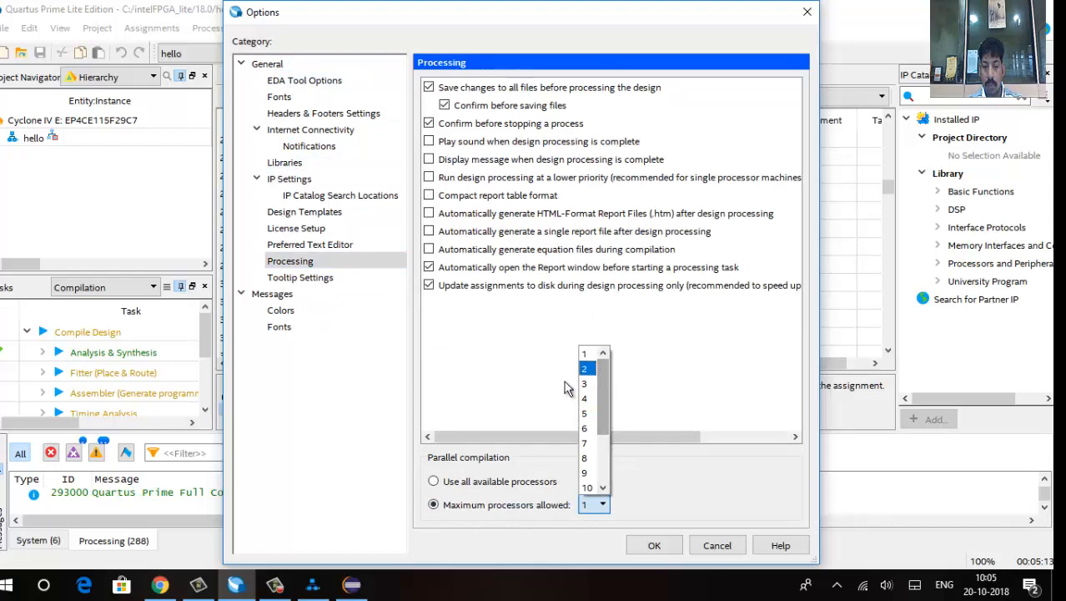
pyautogui.click(587, 368)
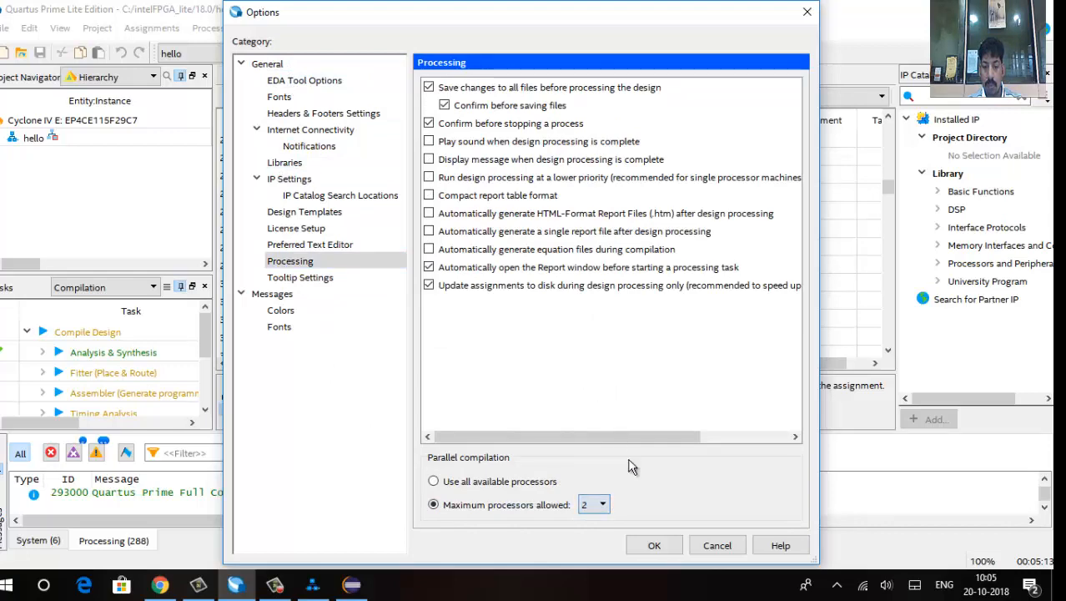
pyautogui.click(654, 545)
# - Start a full compilation of the hello project
pyautogui.click(213, 30)
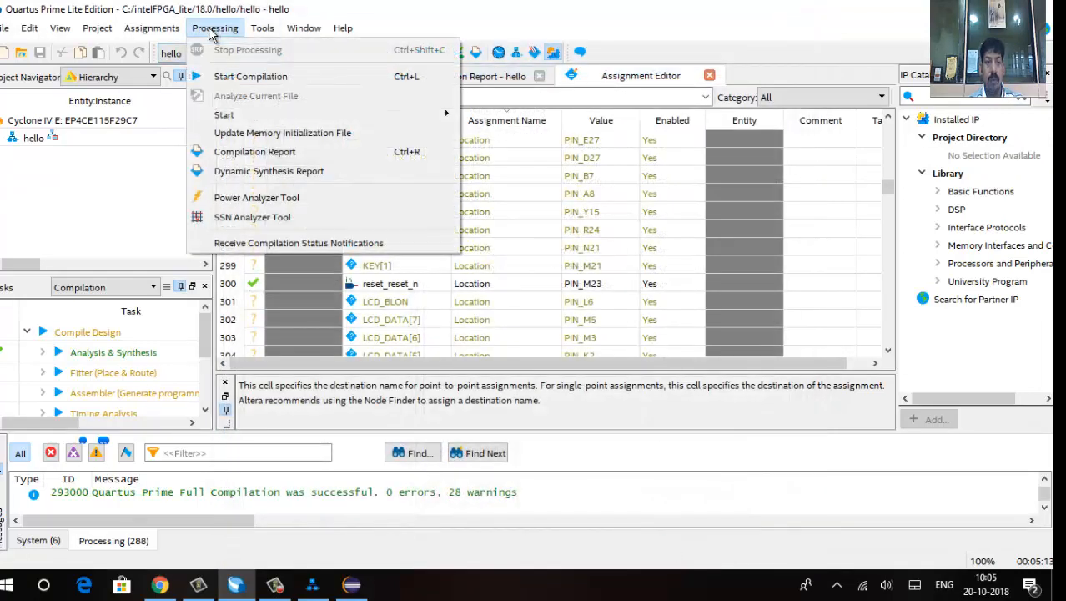
pyautogui.click(250, 76)
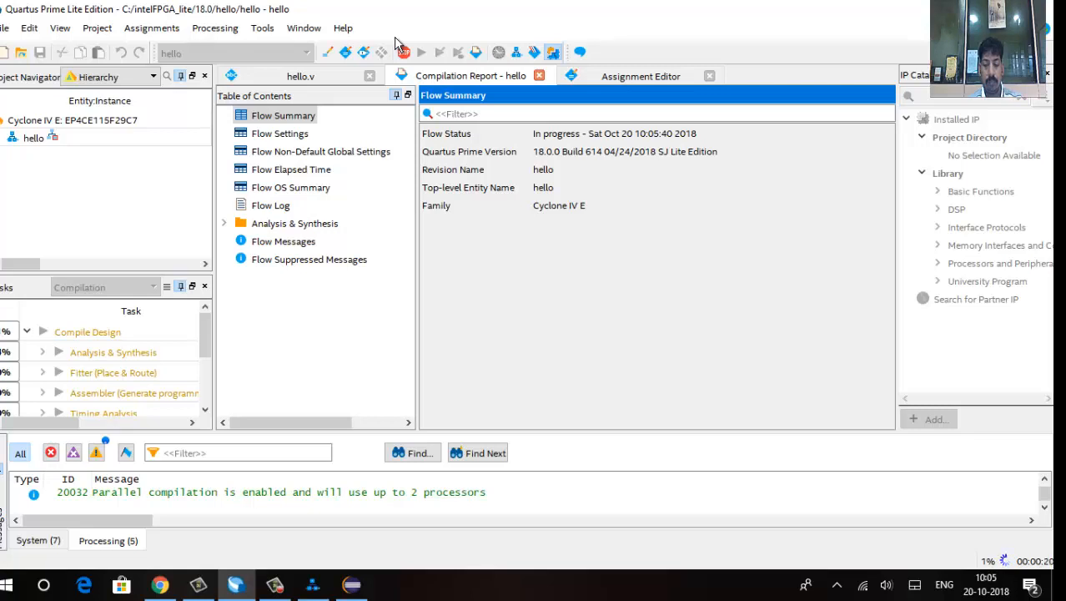
# - Switch to Nios II Eclipse, expand the hello_bsp and hello projects and open hello_world.c
pyautogui.click(351, 585)
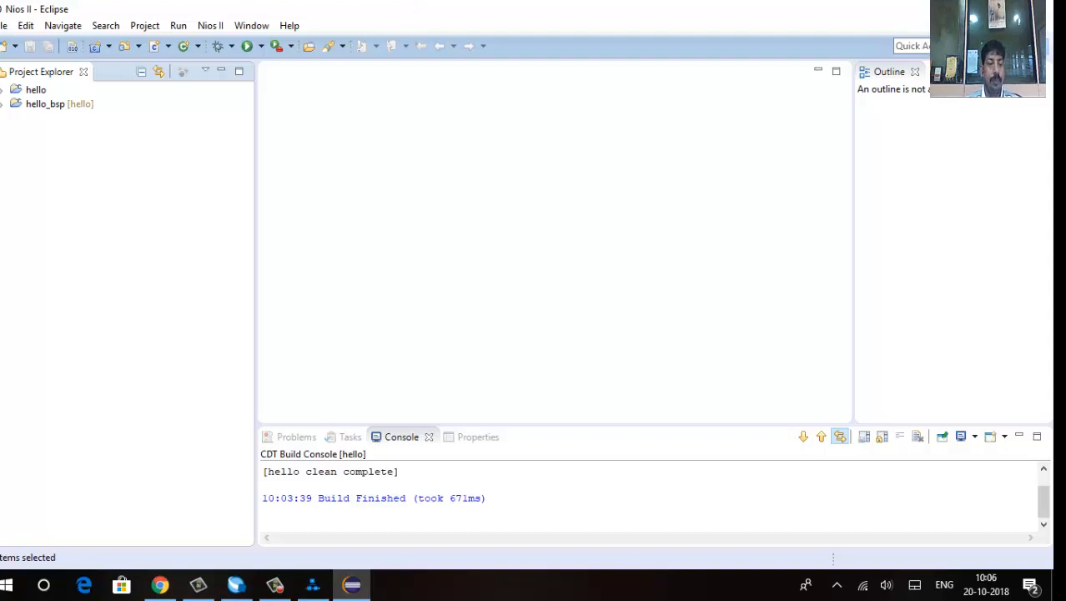
pyautogui.click(3, 105)
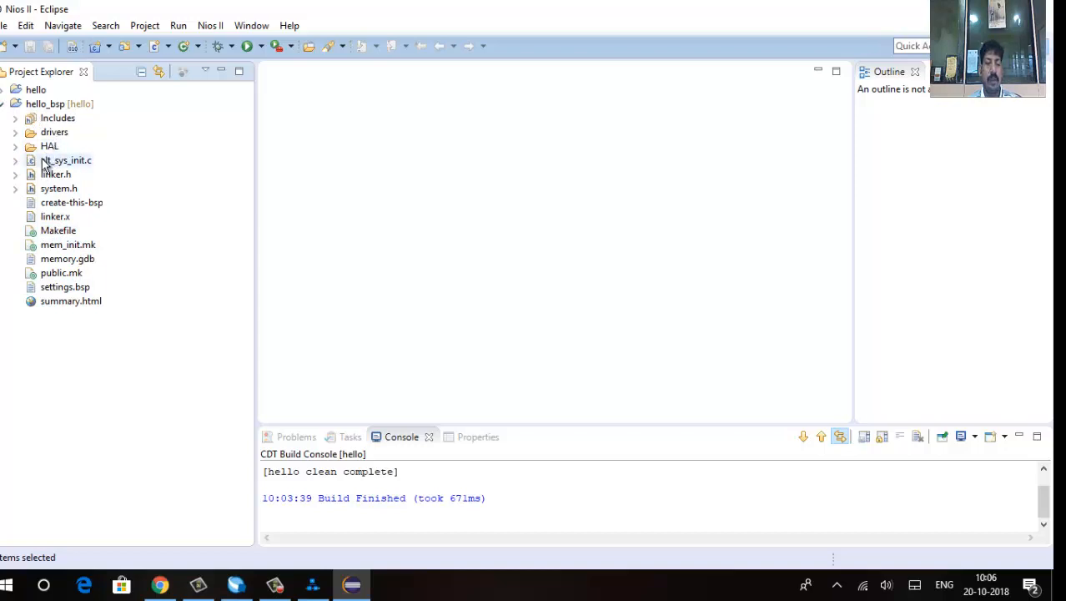
pyautogui.click(3, 90)
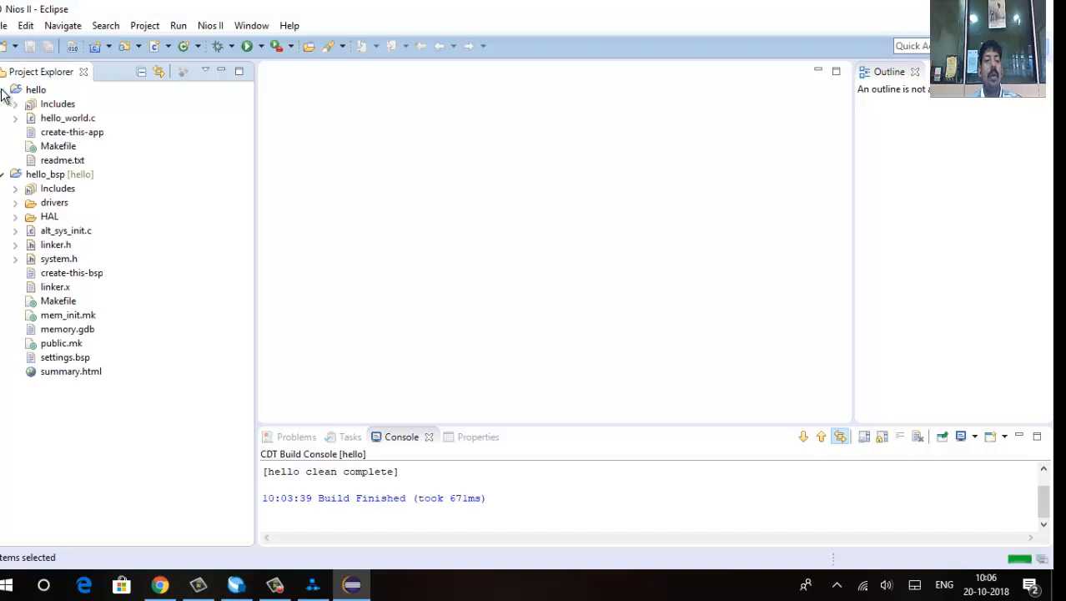
pyautogui.click(79, 119)
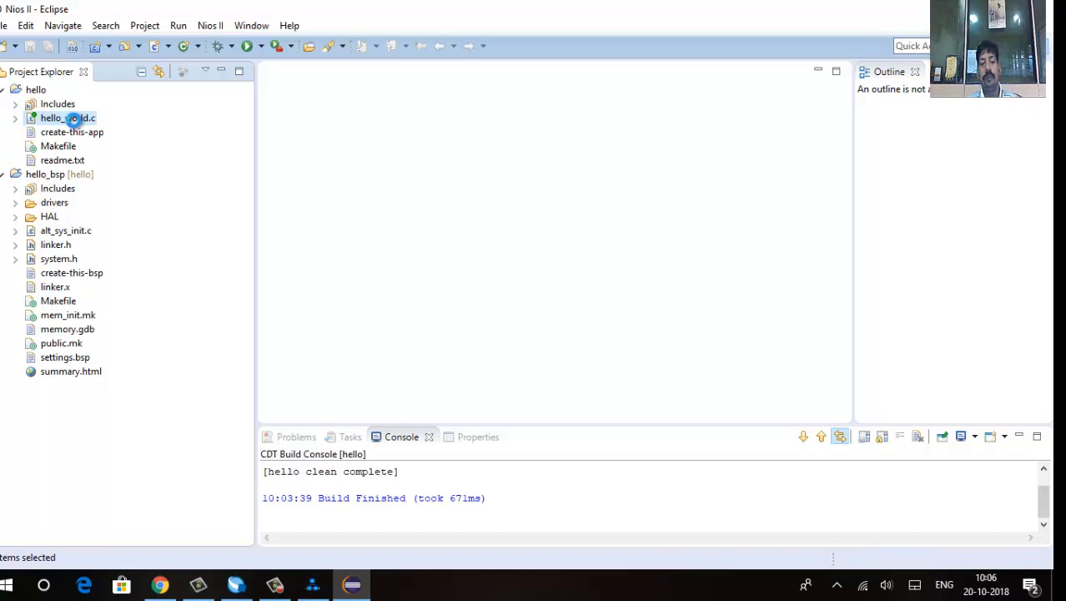
pyautogui.doubleClick(73, 119)
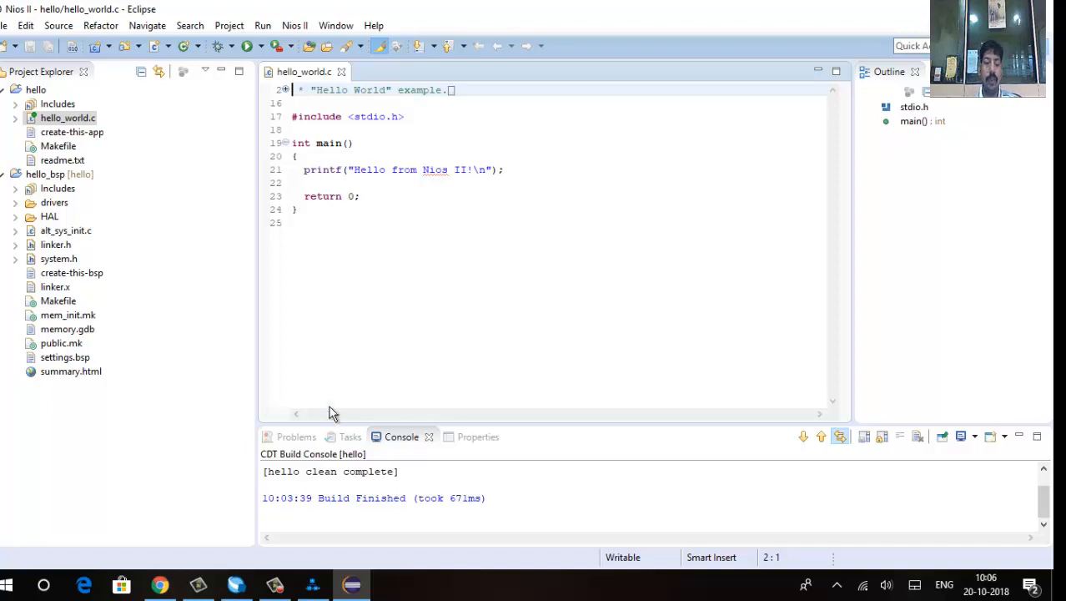
pyautogui.click(317, 522)
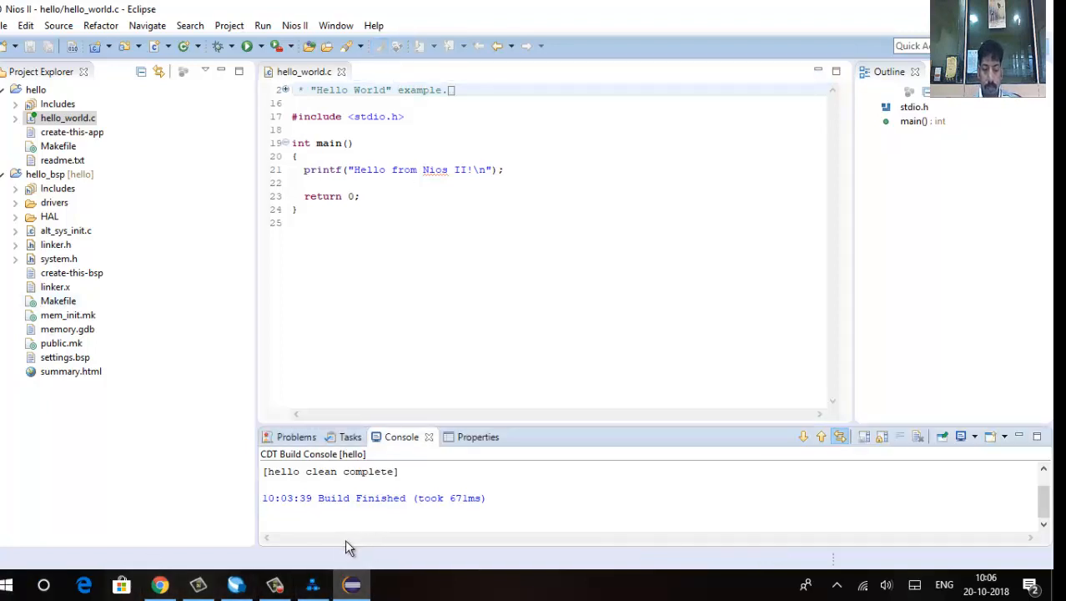
# - Switch to Quartus Prime, open the Programmer and select USB-Blaster [USB-0] as the programming hardware
pyautogui.click(236, 584)
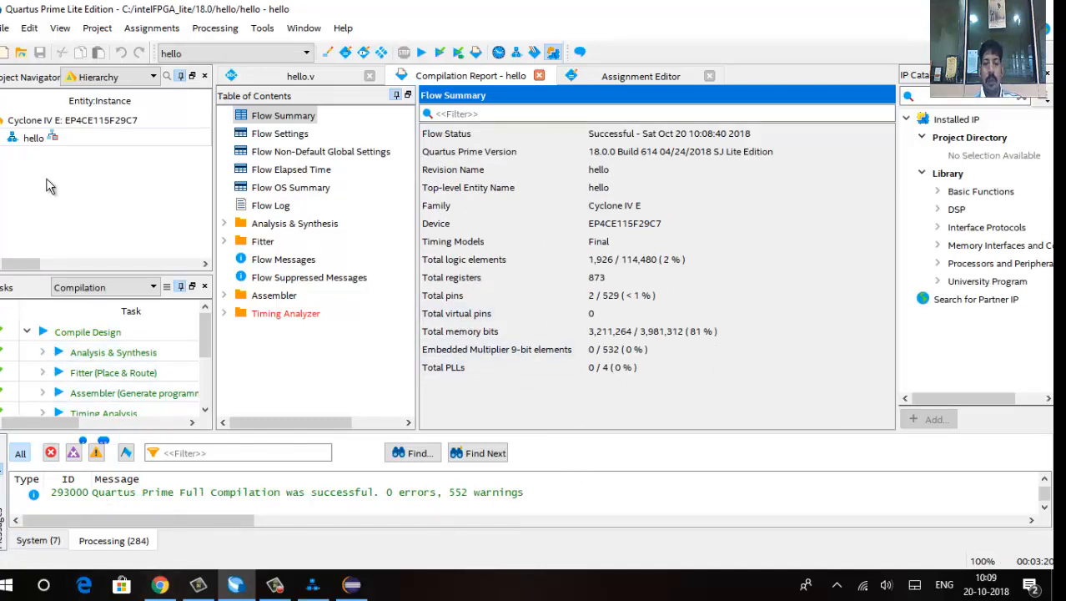
pyautogui.click(263, 28)
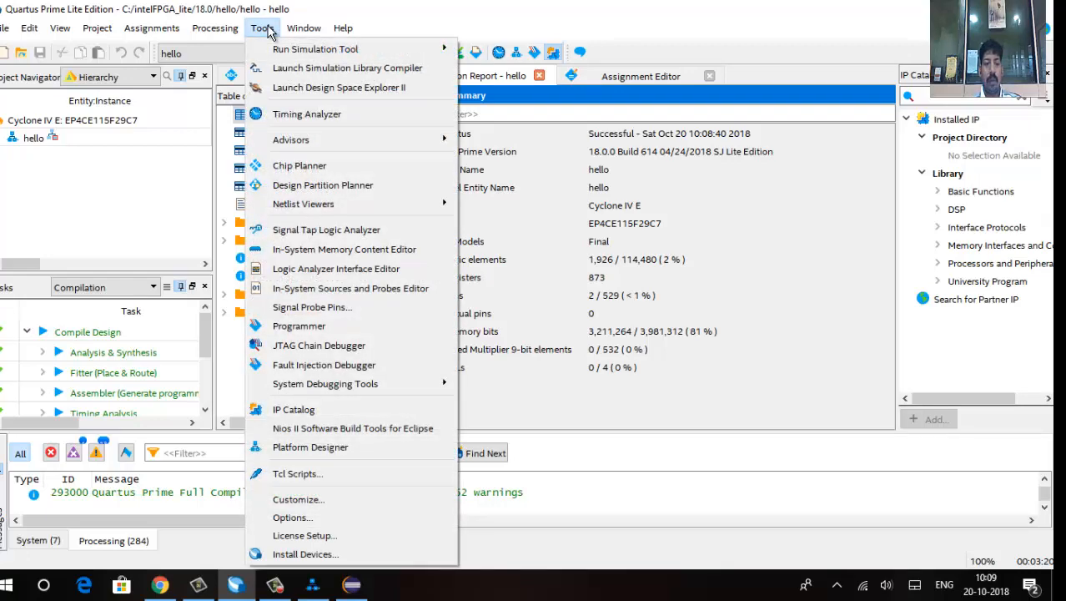
pyautogui.click(294, 328)
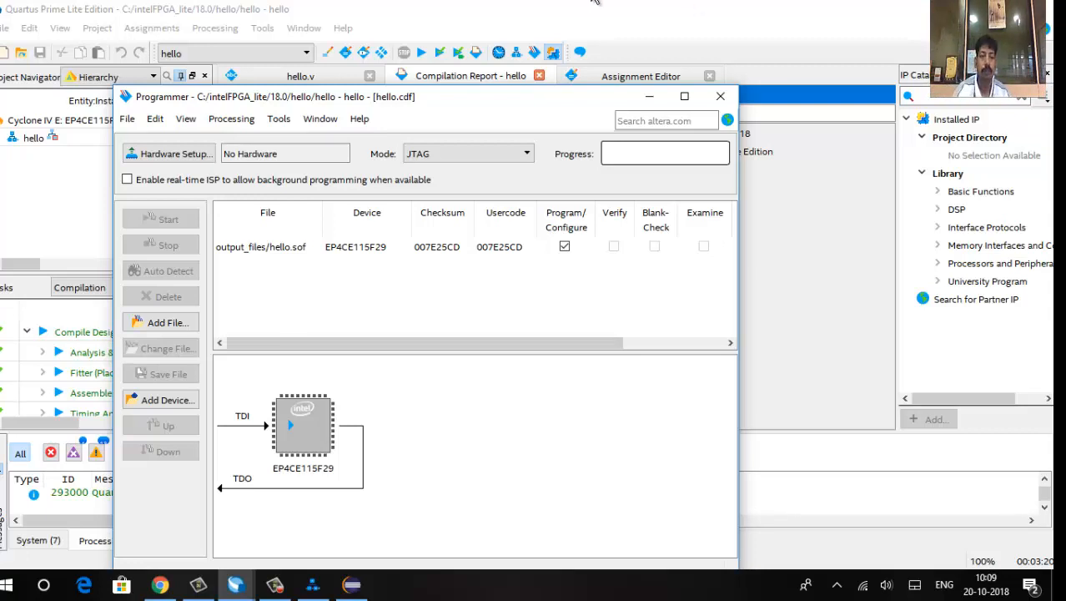
pyautogui.click(194, 157)
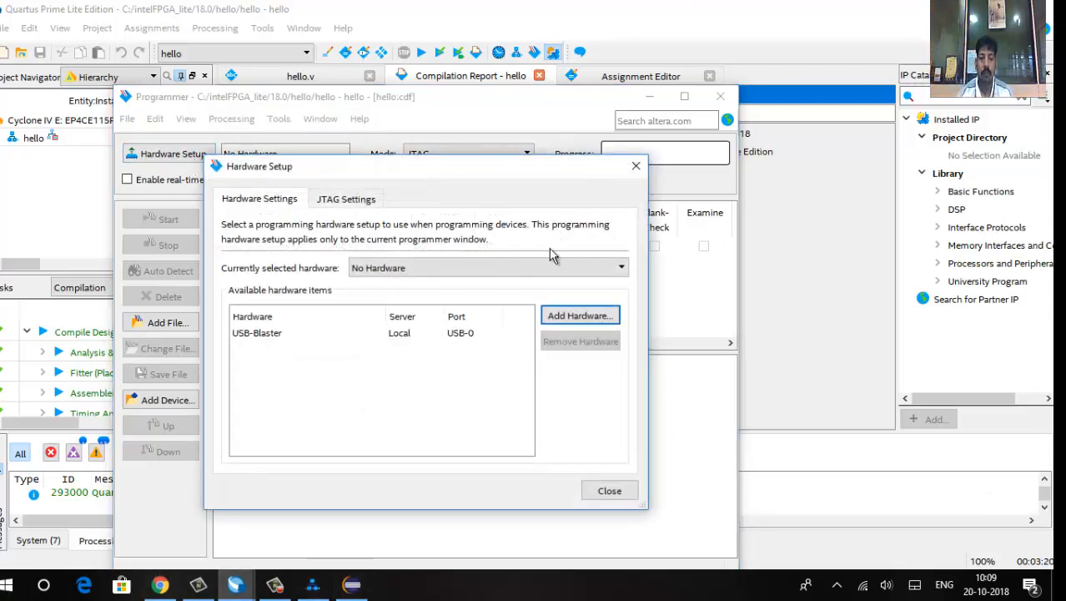
pyautogui.click(524, 267)
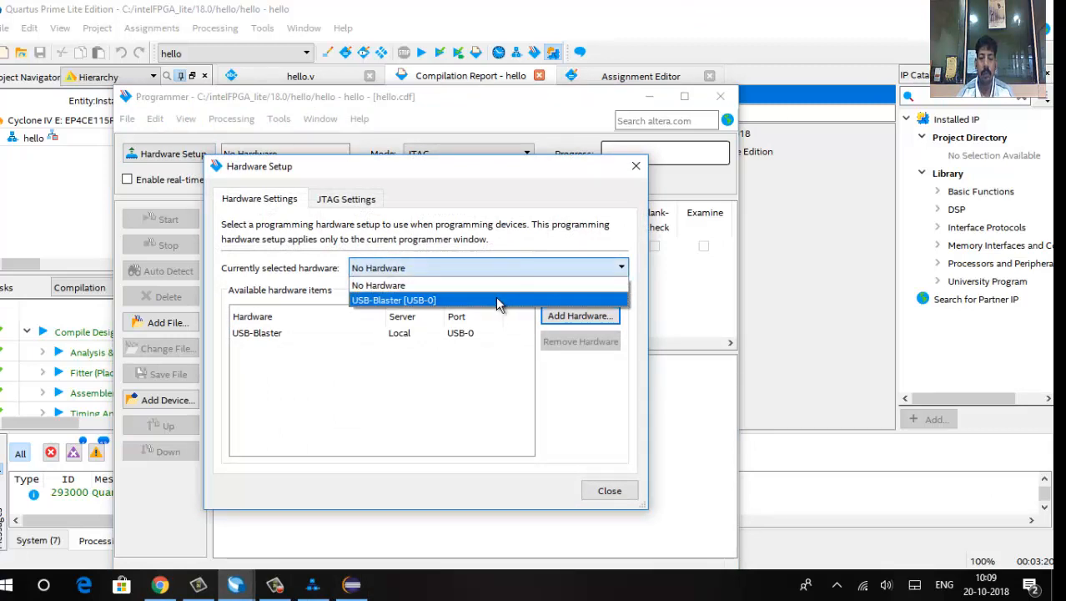
pyautogui.click(499, 300)
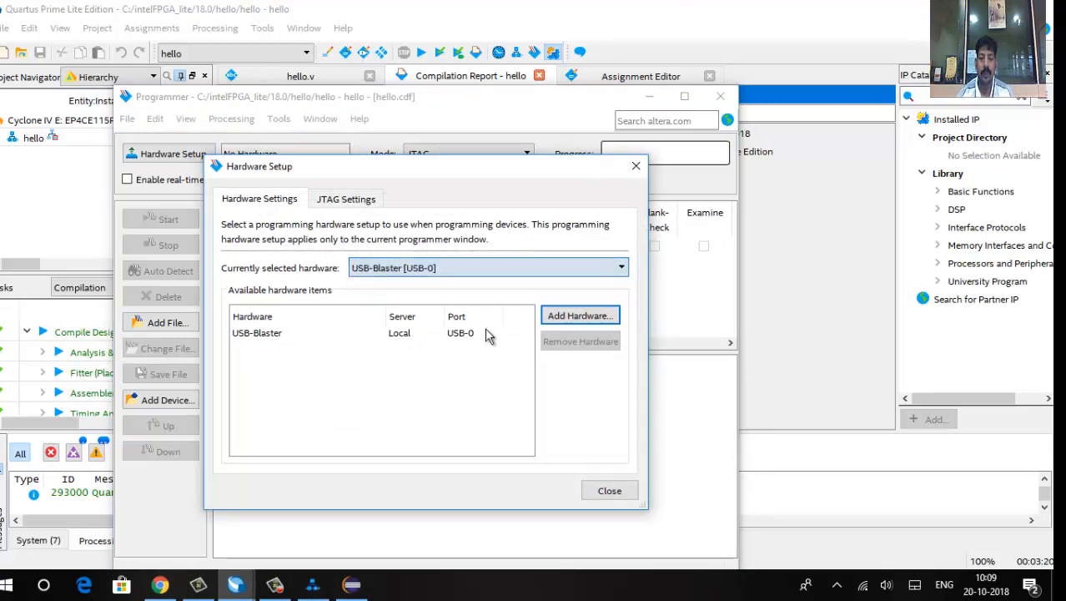
pyautogui.click(610, 490)
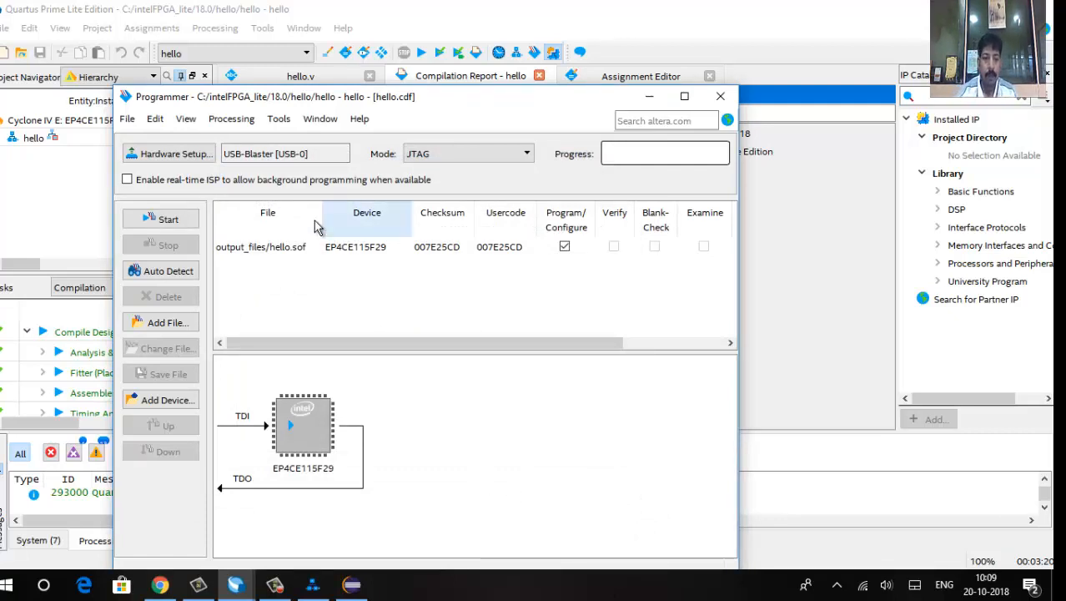
# - Program the EP4CE115F29 device with output_files/hello.sof
pyautogui.click(294, 250)
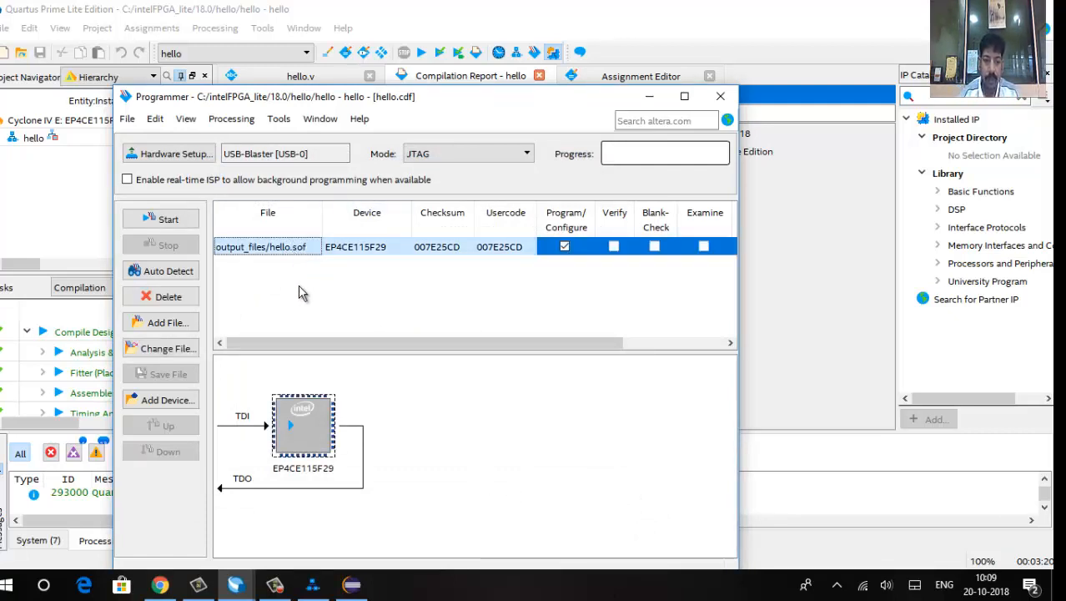
pyautogui.click(167, 219)
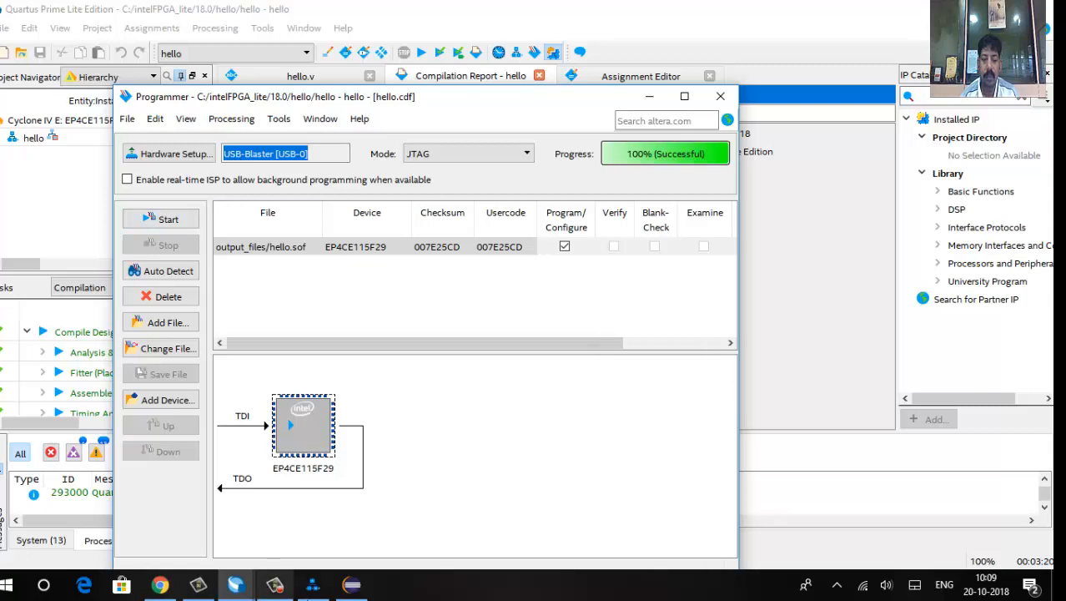
# - Switch to Nios II Eclipse, collapse both project trees and build the hello project
pyautogui.click(351, 585)
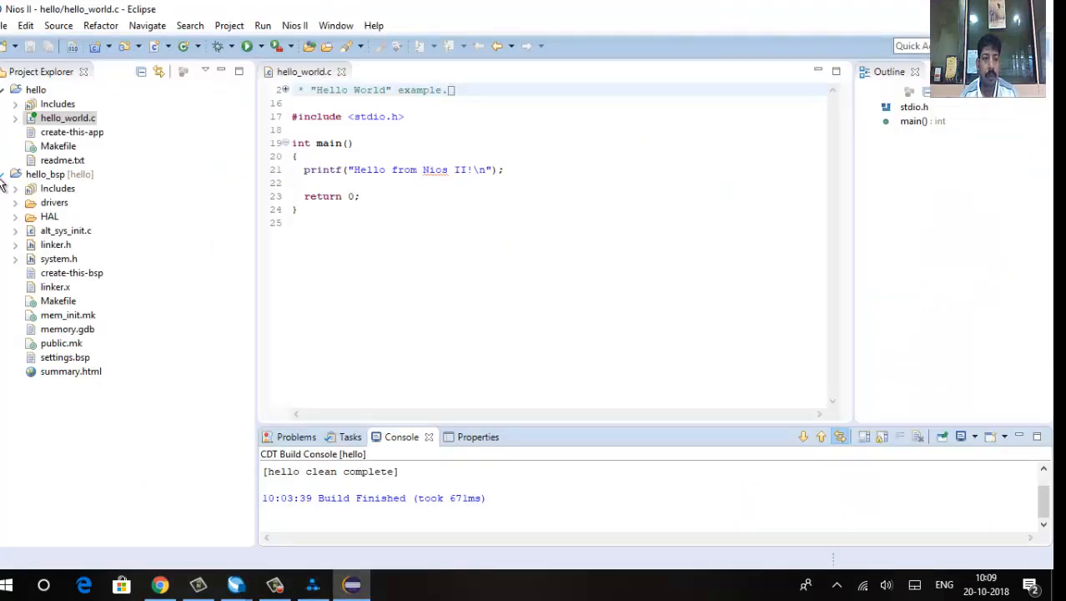
pyautogui.click(2, 174)
pyautogui.click(3, 91)
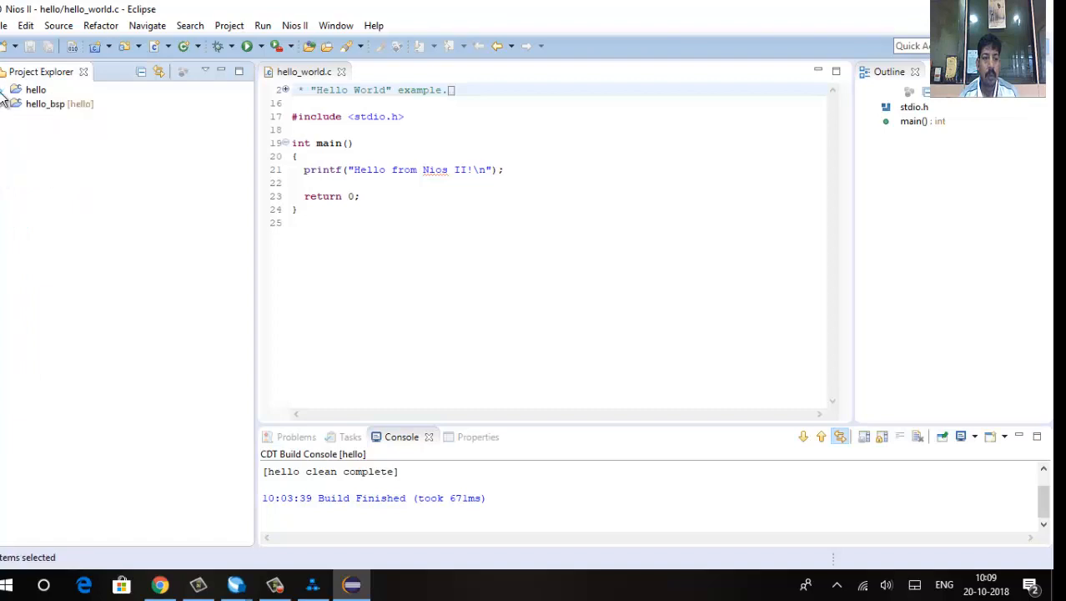
pyautogui.click(36, 92)
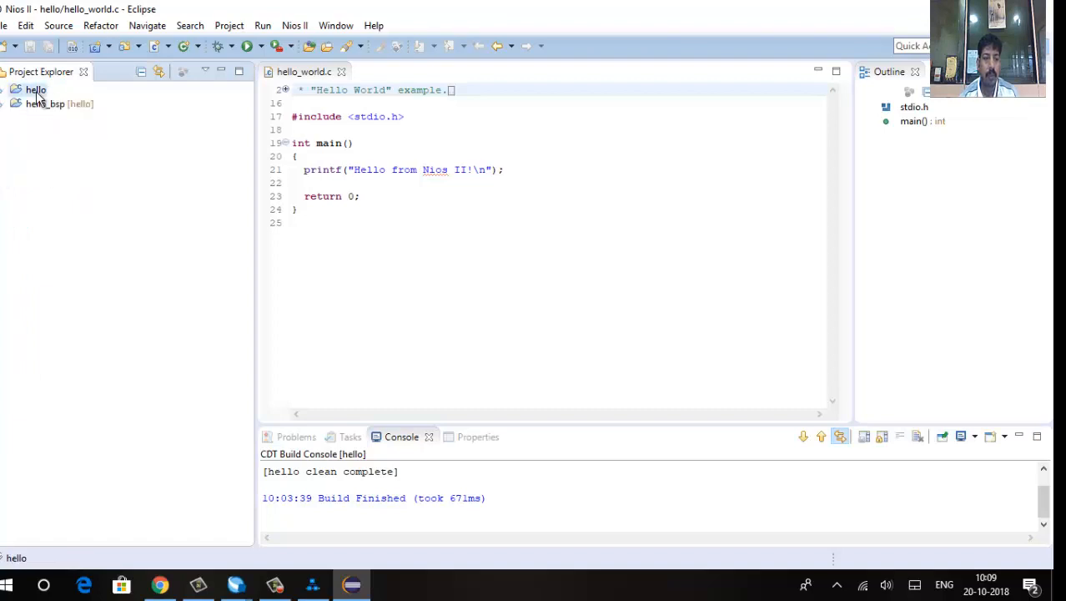
pyautogui.rightClick(36, 94)
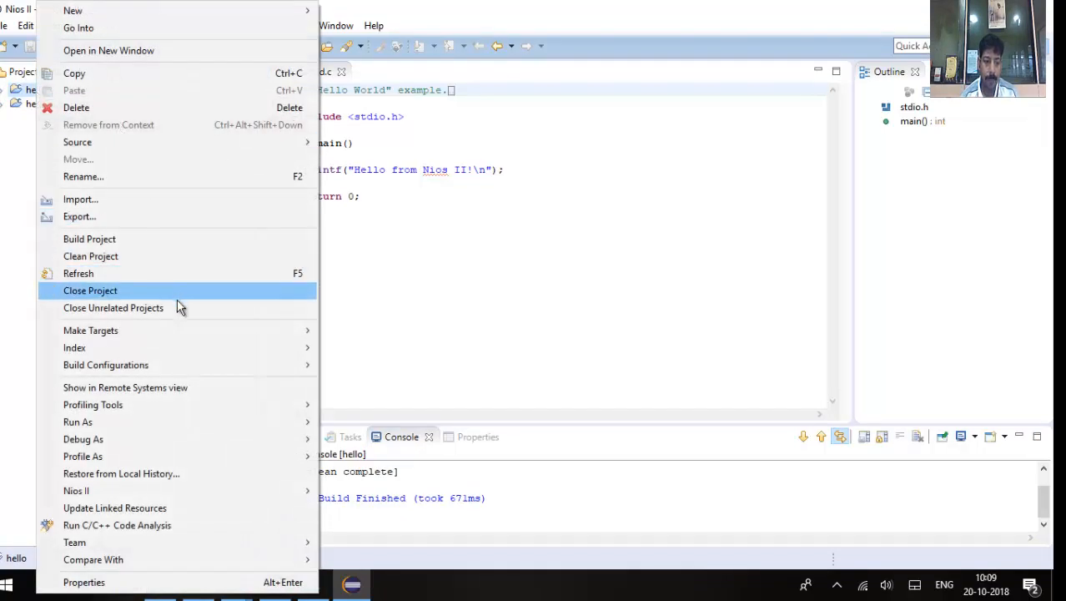
pyautogui.click(161, 239)
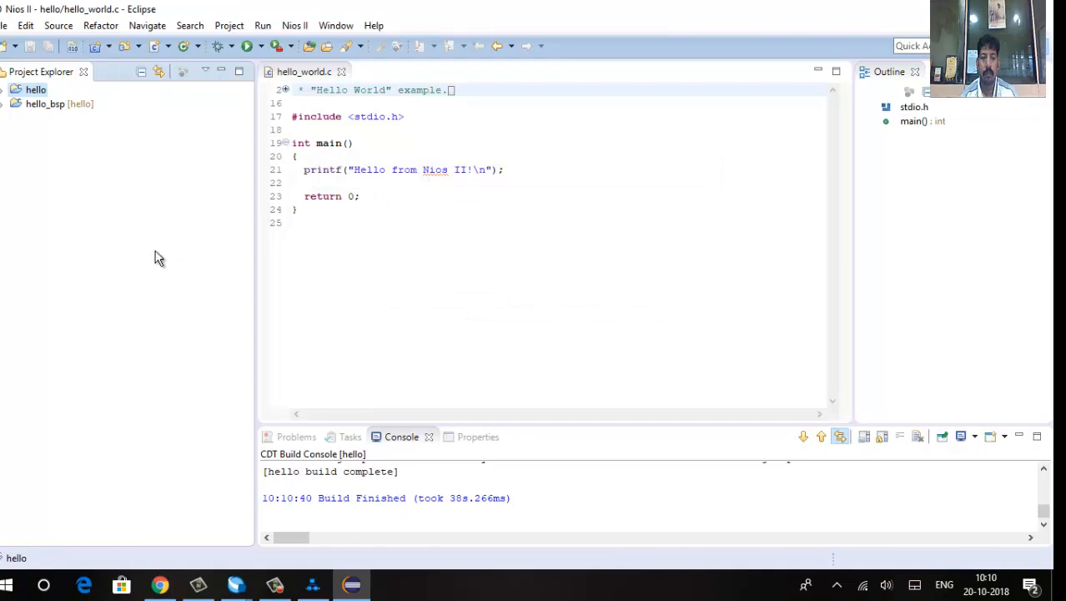
# - Launch the hello project as Nios II Hardware
pyautogui.rightClick(32, 94)
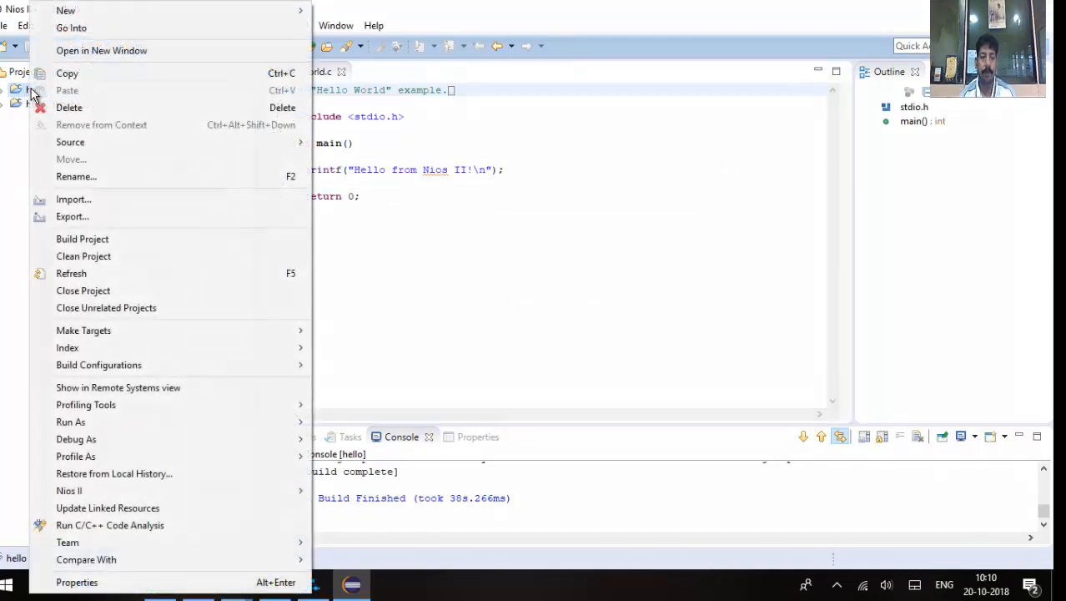
pyautogui.moveTo(149, 421)
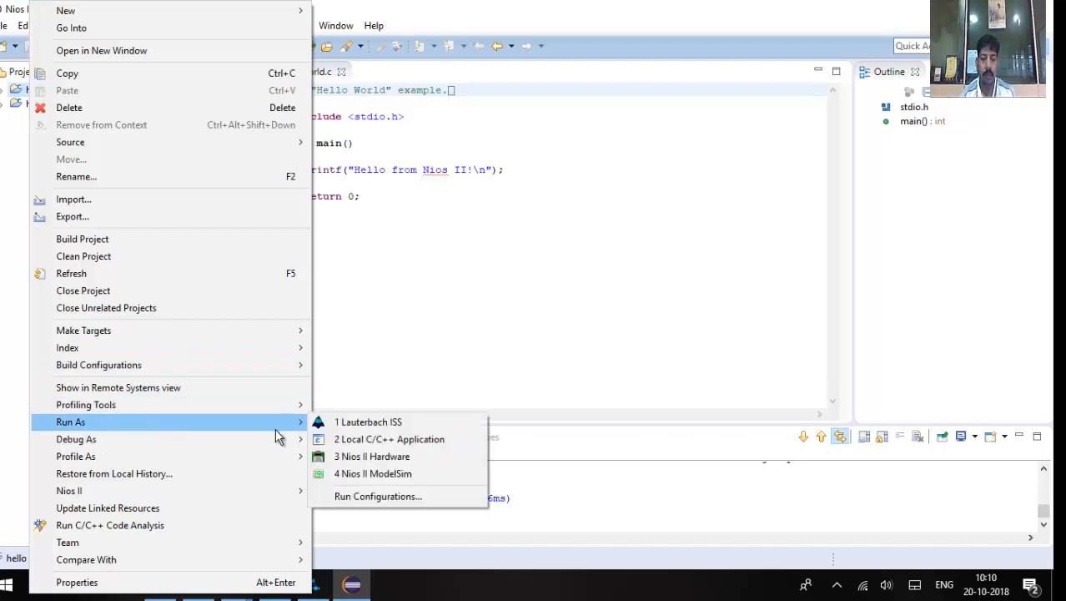
pyautogui.click(400, 465)
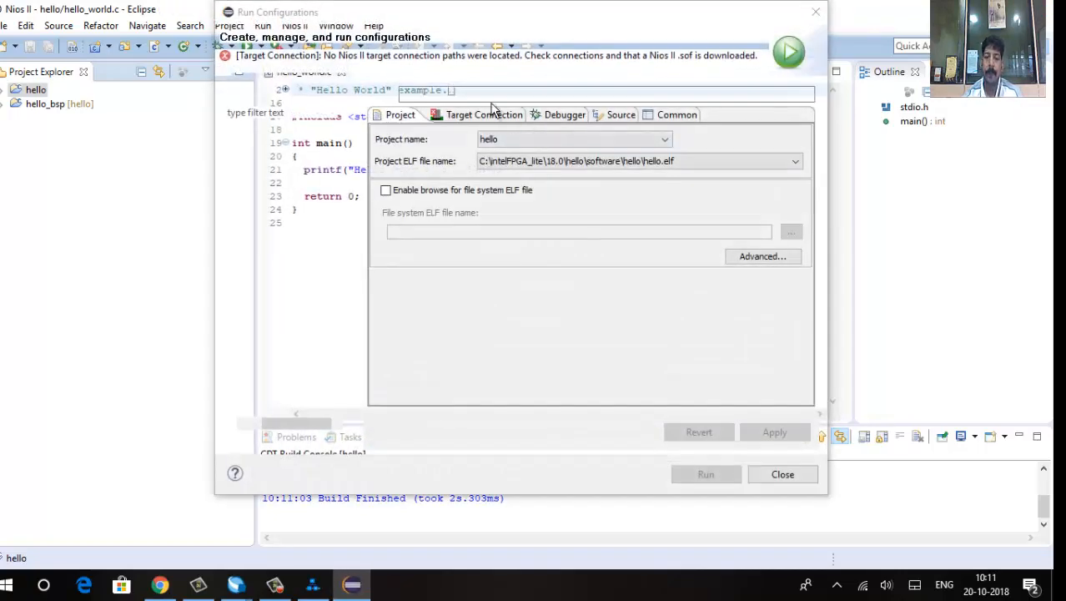
# - Refresh the target connections of the hello Nios II Hardware configuration, apply the configuration and run it
pyautogui.click(469, 117)
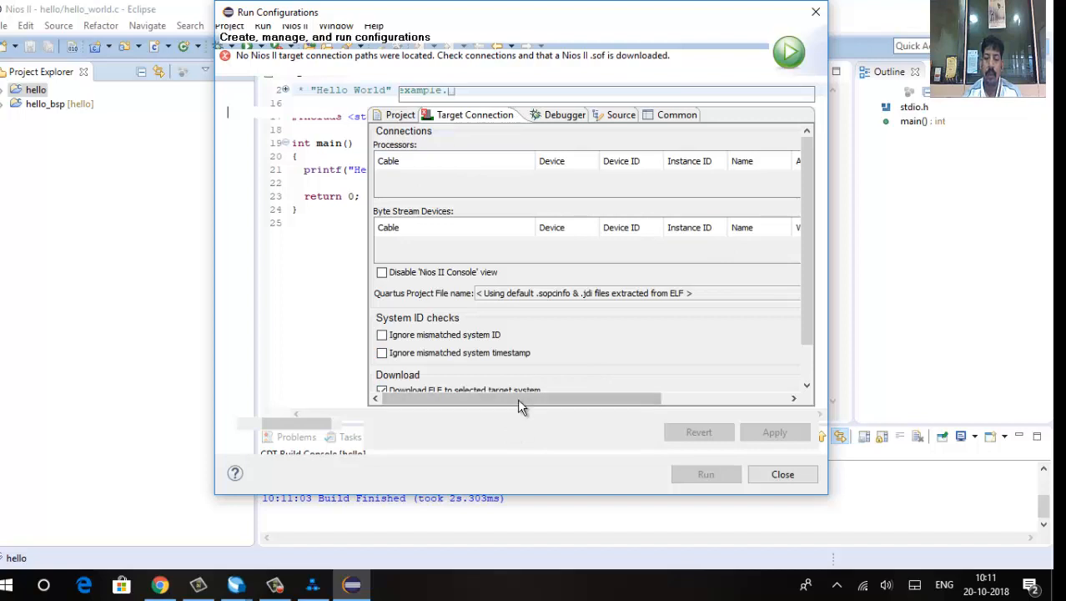
pyautogui.moveTo(517, 398); pyautogui.dragTo(642, 407)
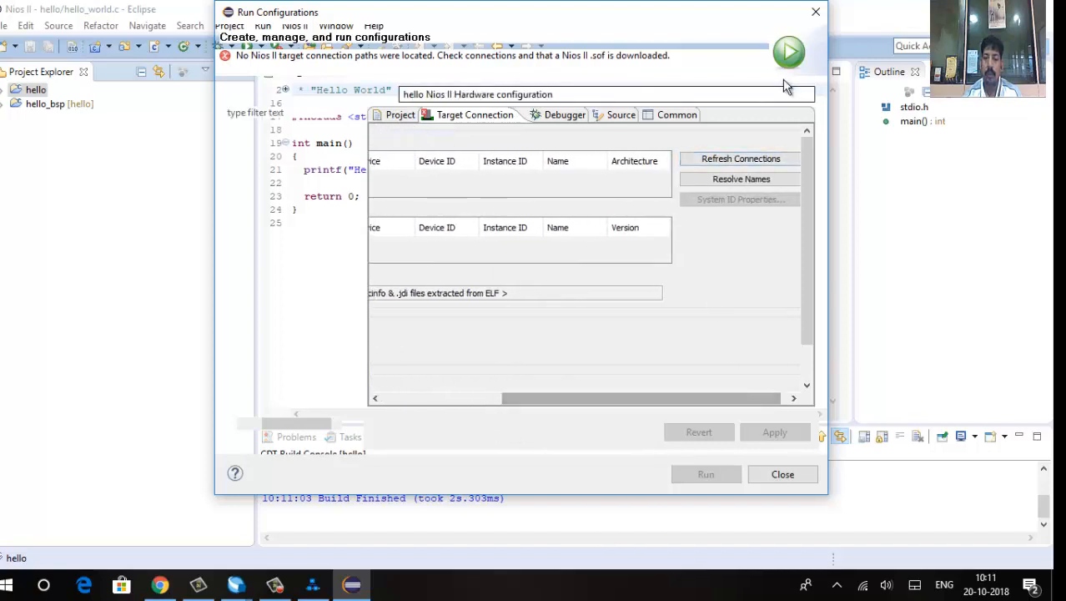
pyautogui.click(754, 158)
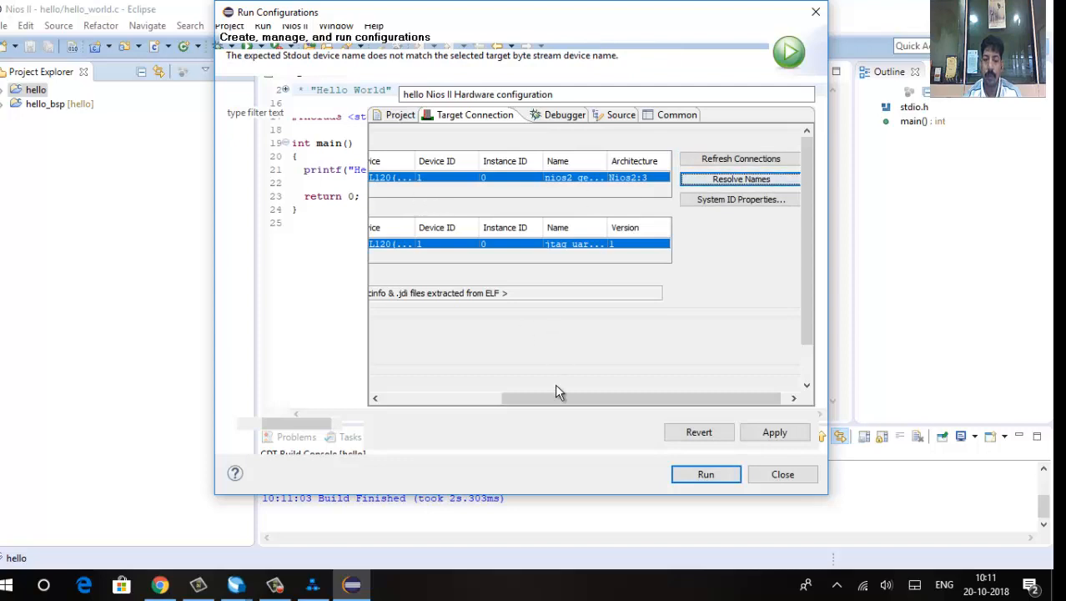
pyautogui.moveTo(559, 398); pyautogui.dragTo(428, 397)
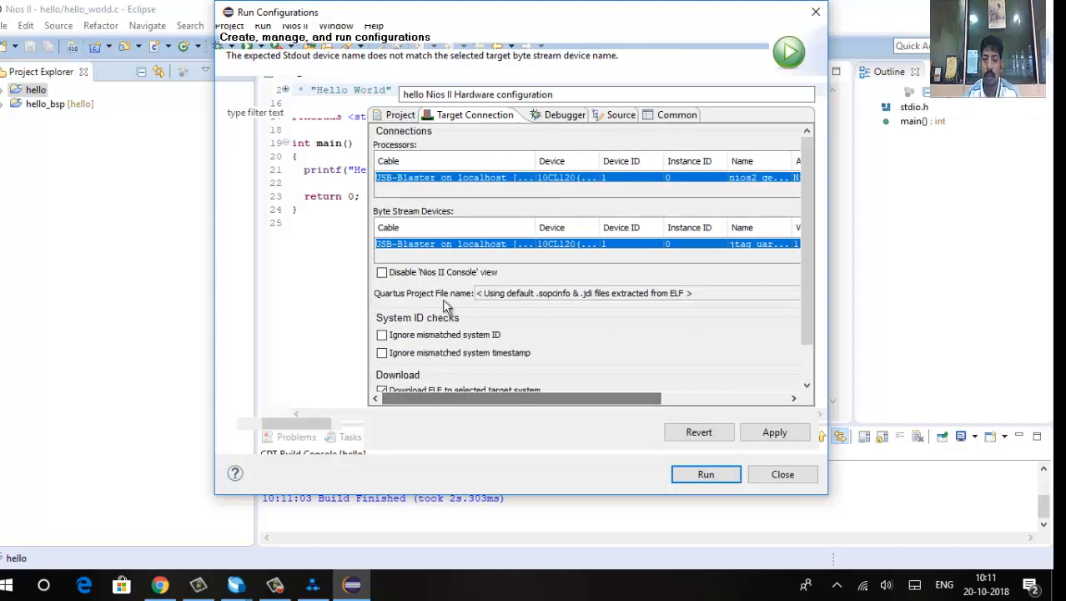
pyautogui.click(769, 436)
pyautogui.click(706, 475)
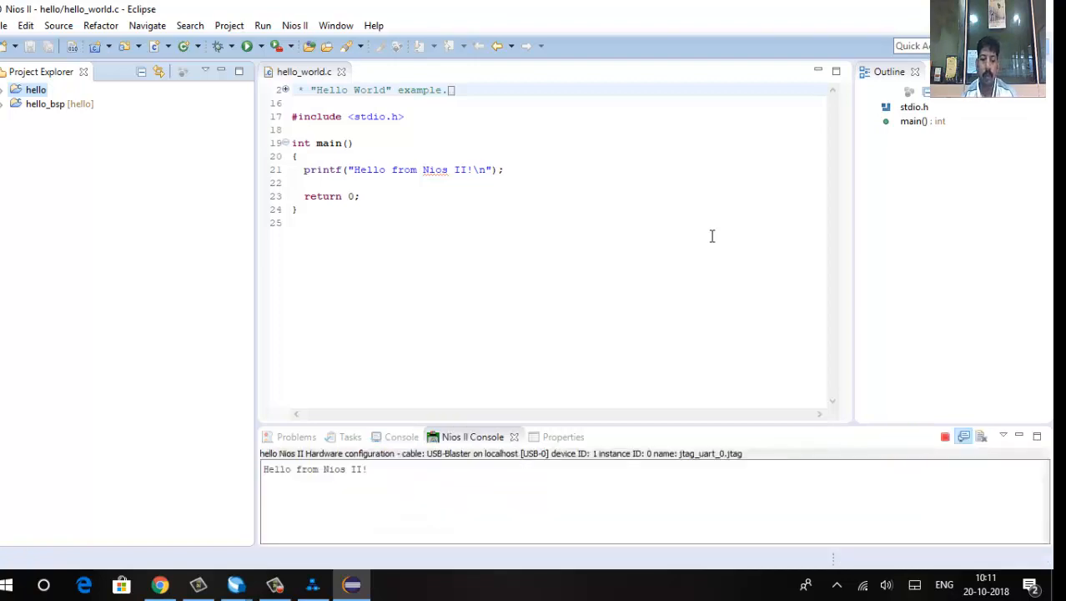
pyautogui.moveTo(355, 475); pyautogui.dragTo(252, 467)
pyautogui.click(401, 500)
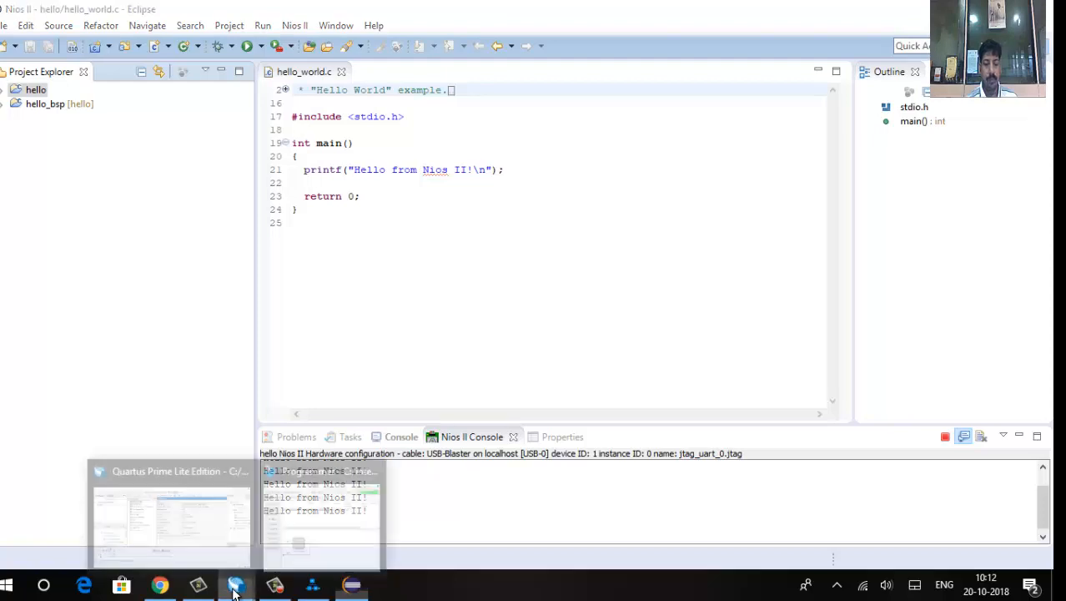
pyautogui.click(274, 584)
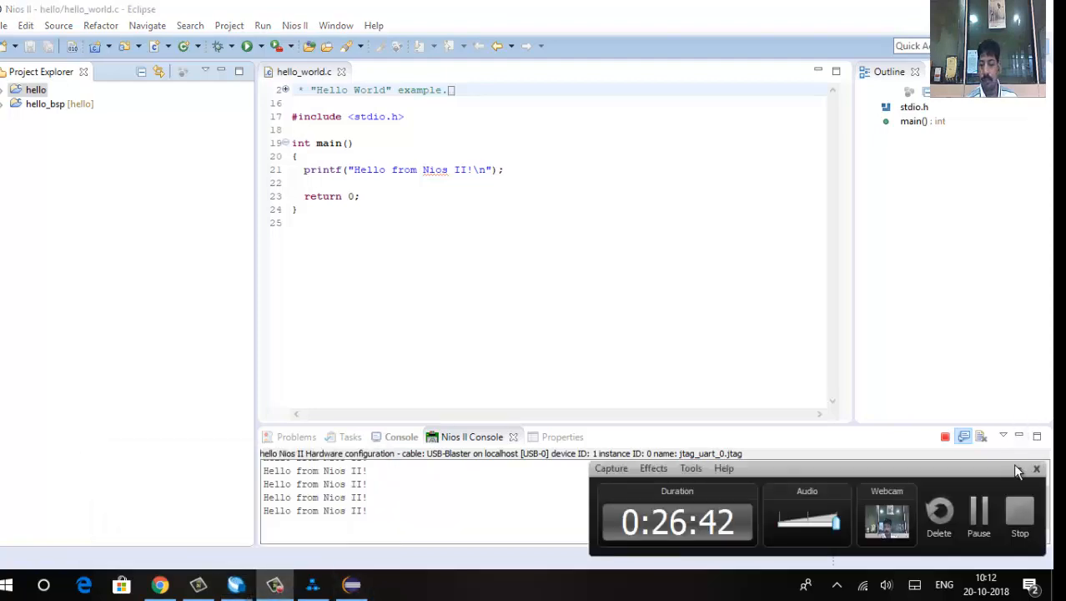
pyautogui.click(1021, 511)
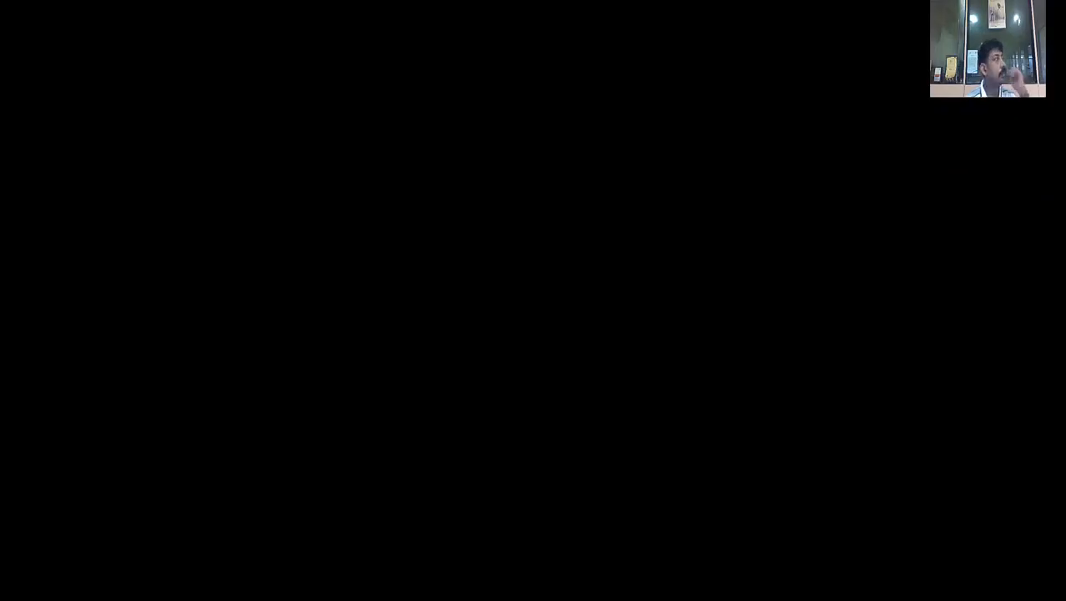